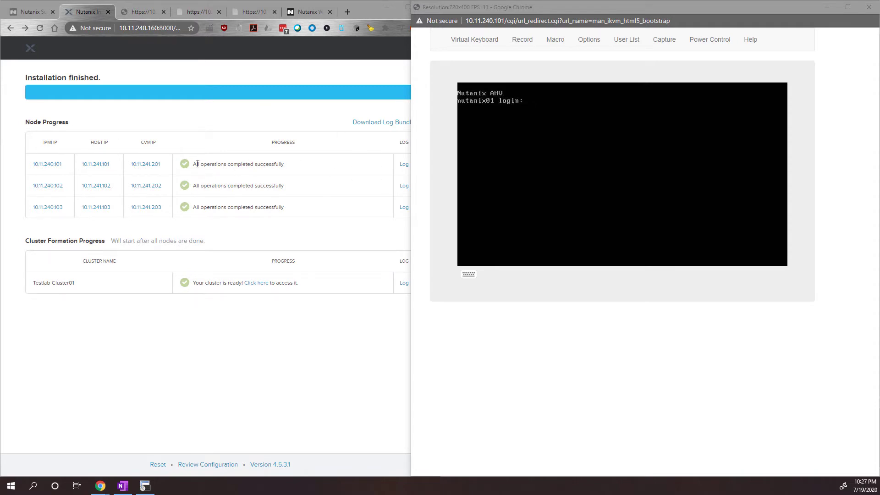
Open the installation log of the node with IPMI IP 10.11.240.101 and look through its entries.
click(225, 381)
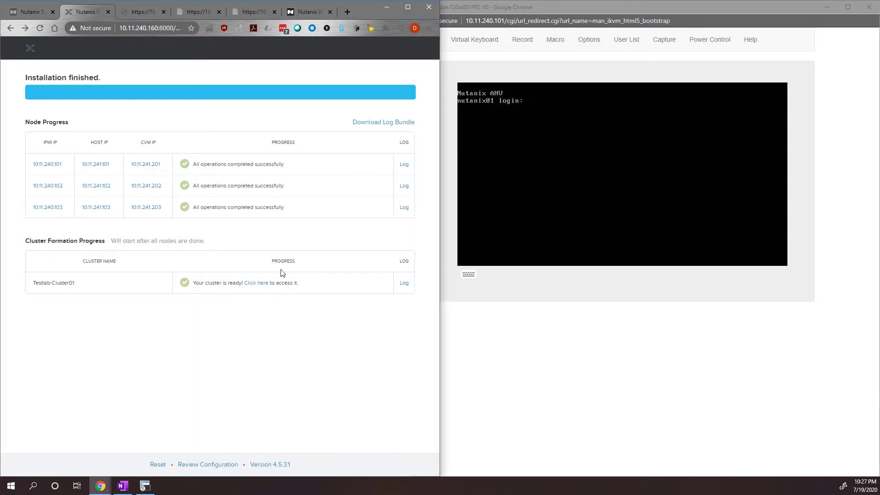
click(404, 165)
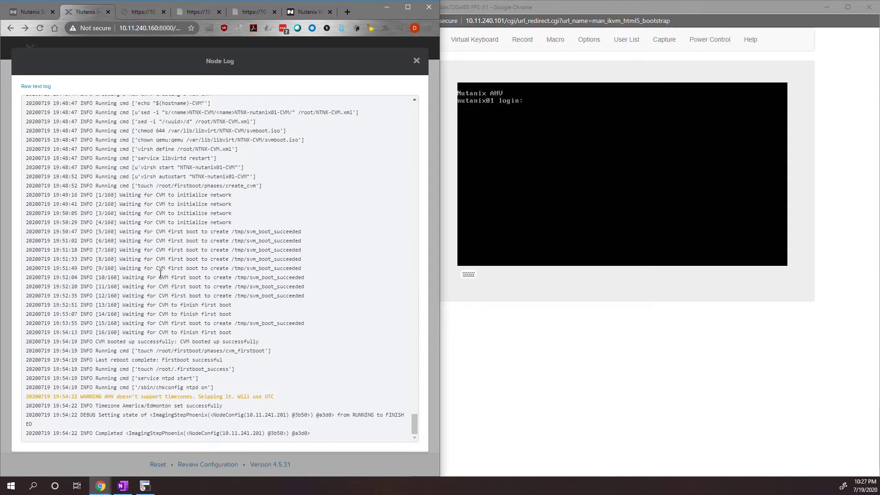
scroll(209, 257, up, 20)
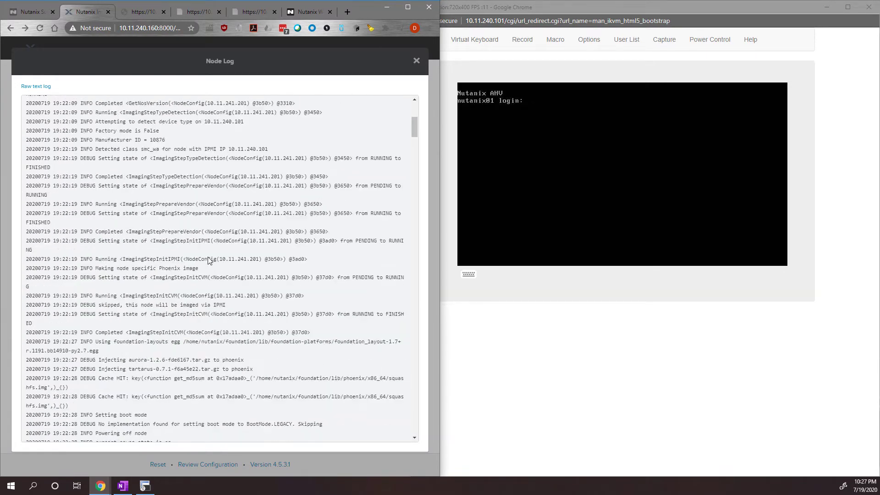
scroll(209, 257, down, 15)
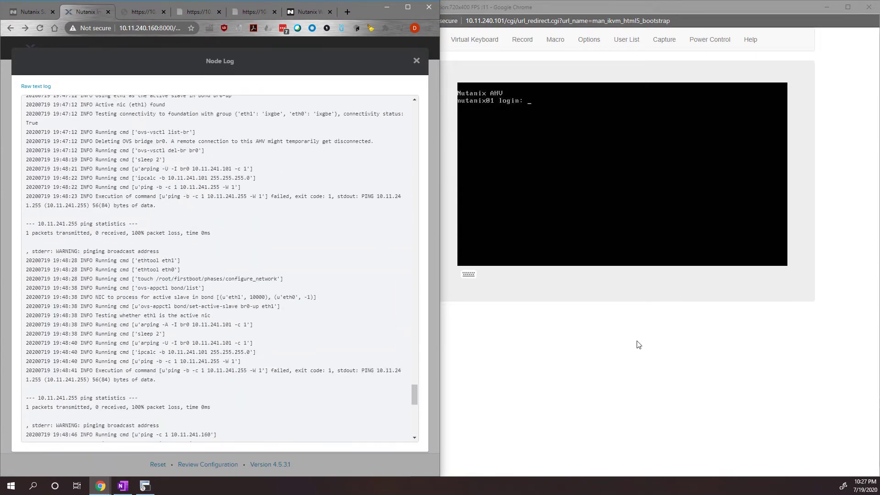
click(507, 162)
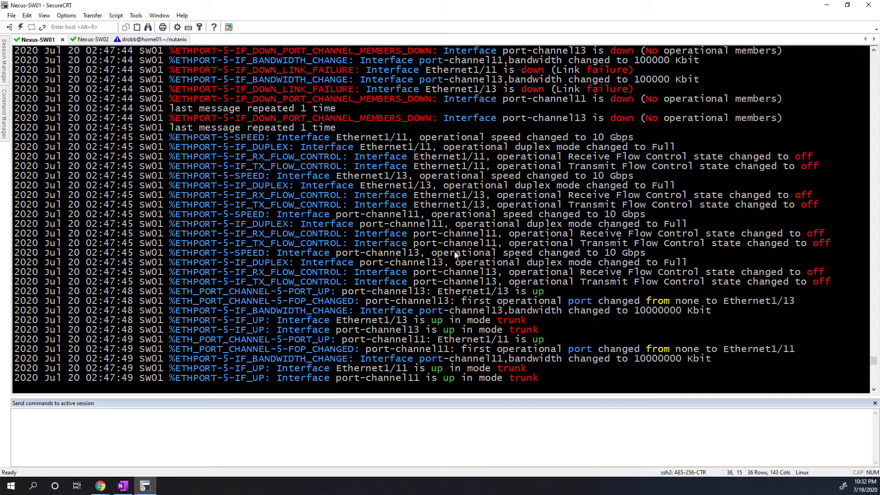
Review the latest port-channel and trunk interface messages on Nexus-SW01 and Nexus-SW02 in SecureCRT.
drag(527, 389, 103, 291)
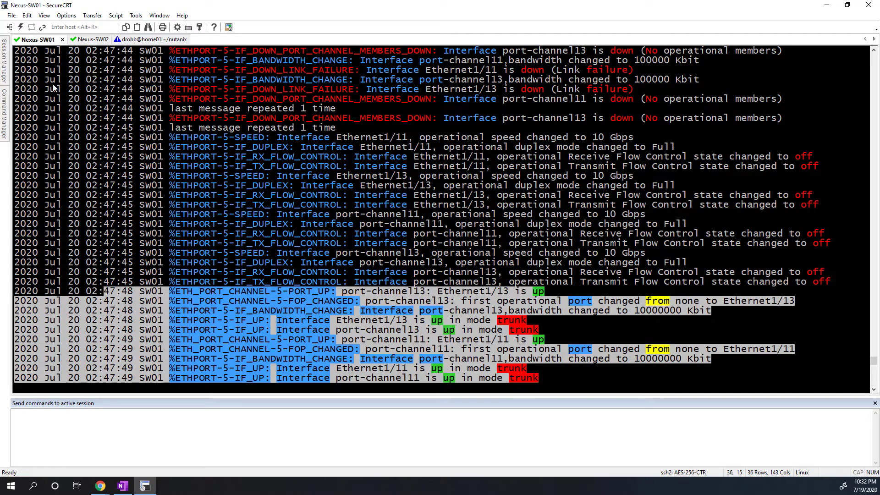
click(88, 39)
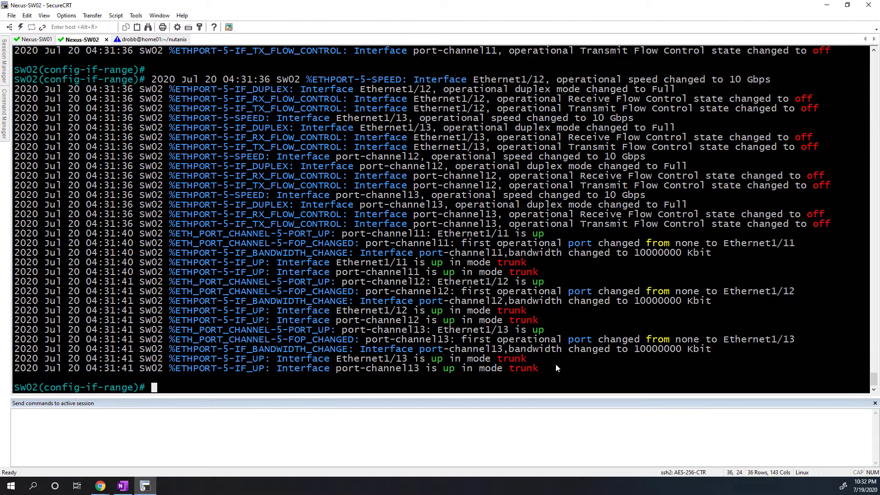
drag(564, 368, 45, 264)
click(263, 262)
Run "show port-channel summary" on Nexus-SW02 and check the member ports of port-channels 11 to 13.
text(show port-channel summary)
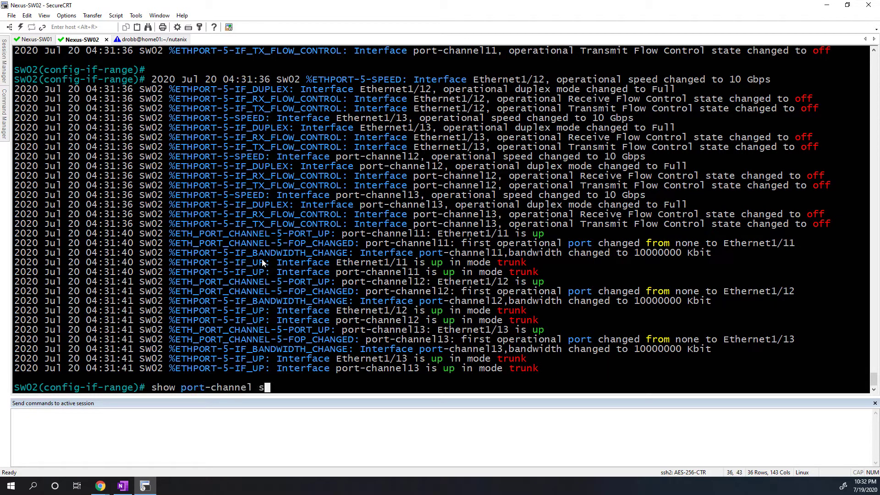
key(Return)
drag(298, 379, 193, 349)
click(247, 321)
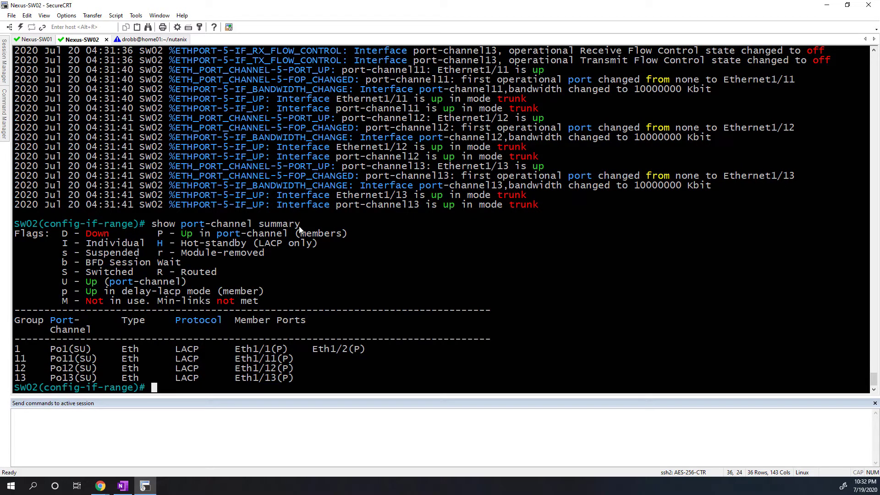
Copy the "show port-channel summary" command from Nexus-SW02 and run it on Nexus-SW01.
drag(298, 224, 152, 225)
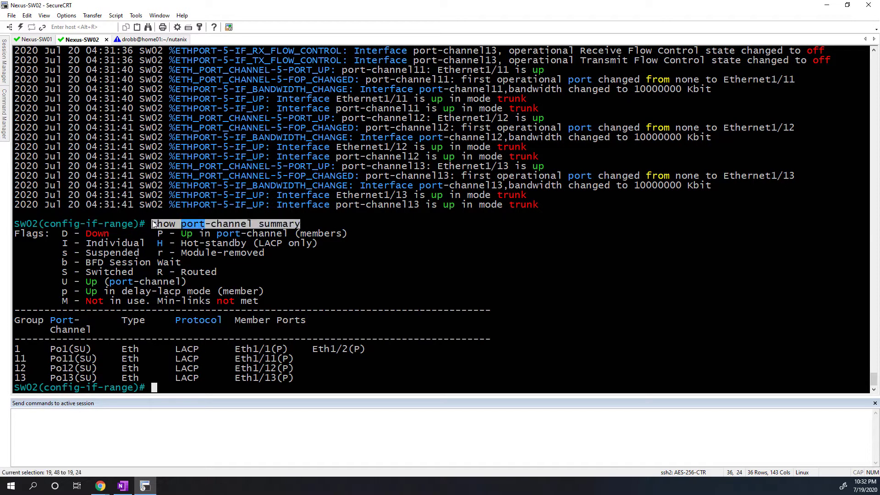
click(31, 40)
right_click(269, 146)
key(Return)
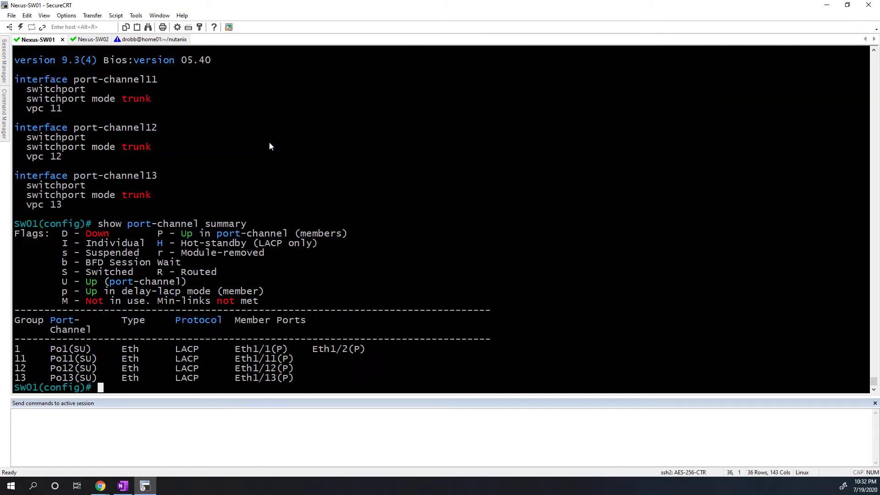
Switch to Chrome, bring up the Prism web console login page, and check its address, 10.11.241.200:9440.
click(101, 486)
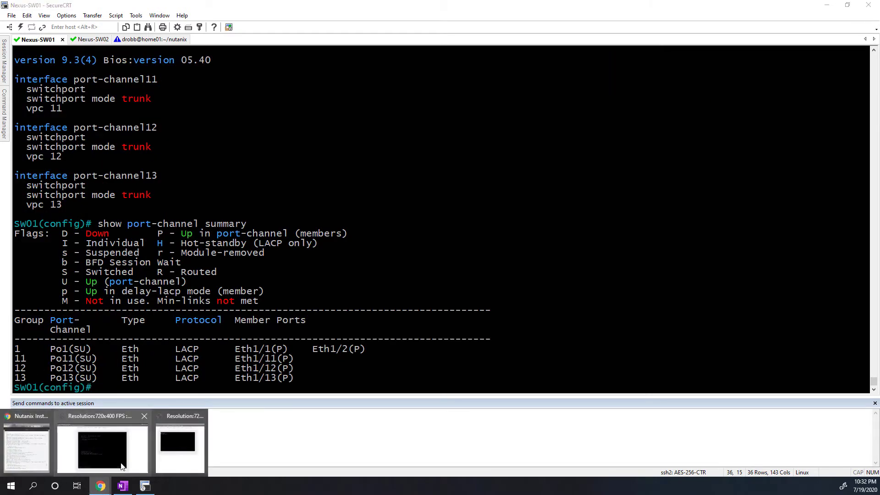
click(26, 446)
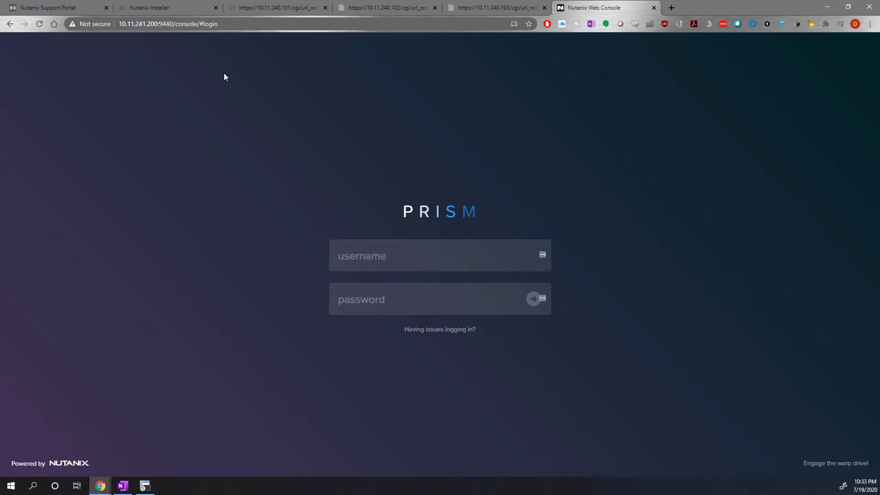
click(156, 23)
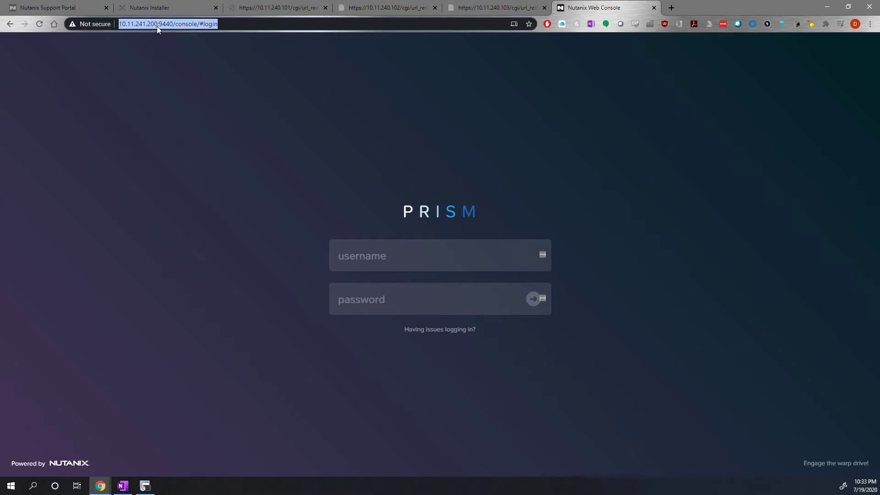
click(169, 37)
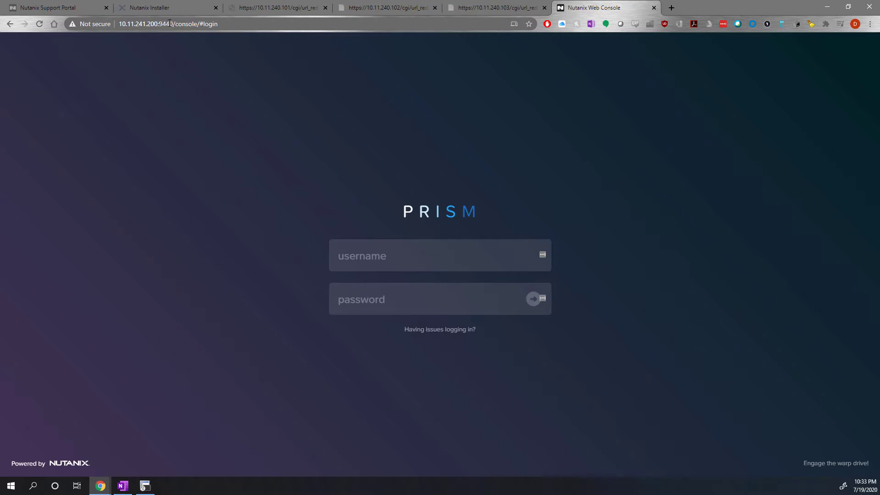
Log in to Prism with the username admin and the account password.
click(374, 255)
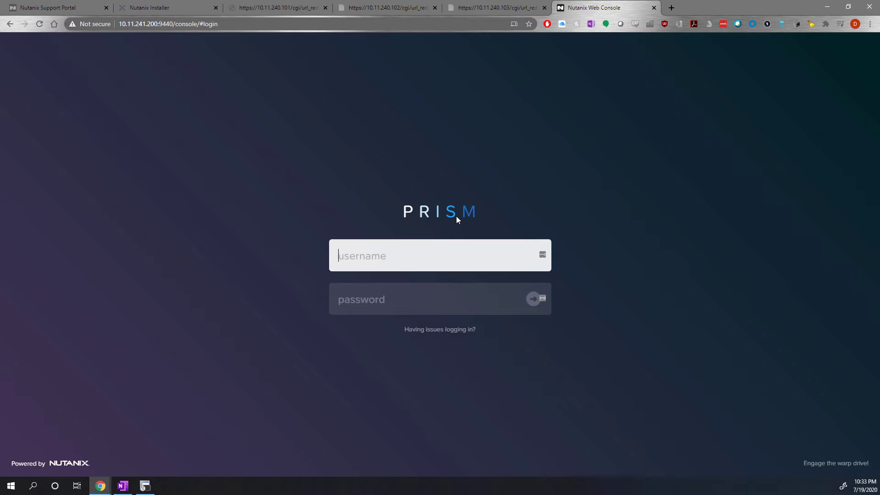
text(admin)
key(Tab)
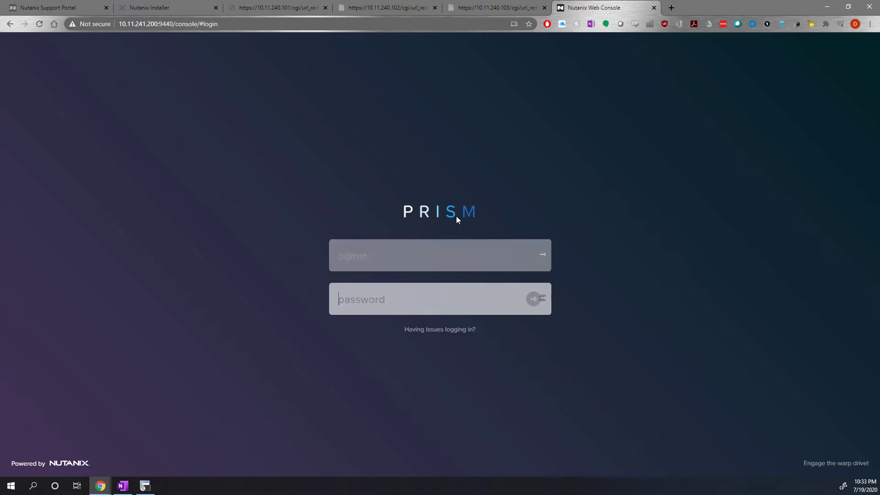
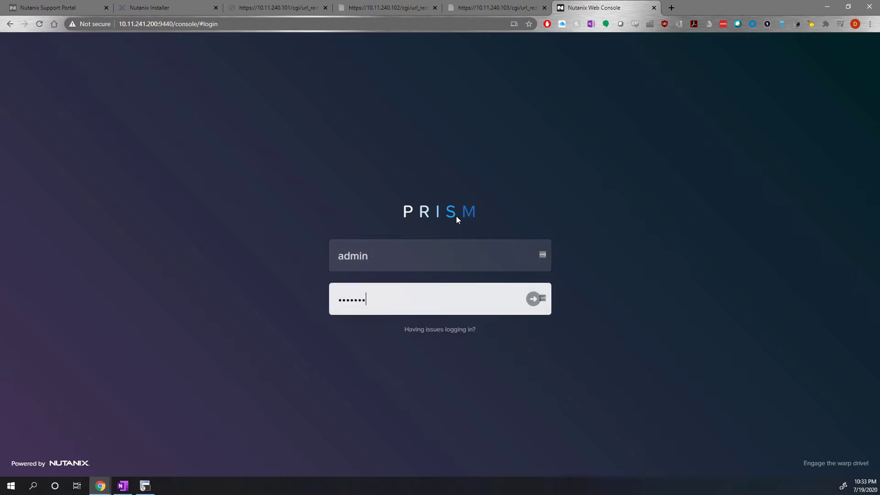
key(Return)
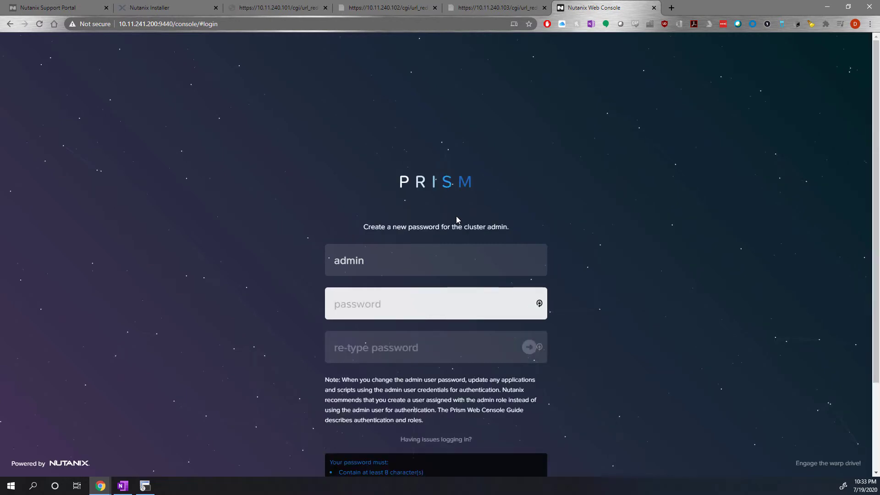
Create a new password for the cluster admin, re-enter it, check the password requirements, and submit it.
key(Tab)
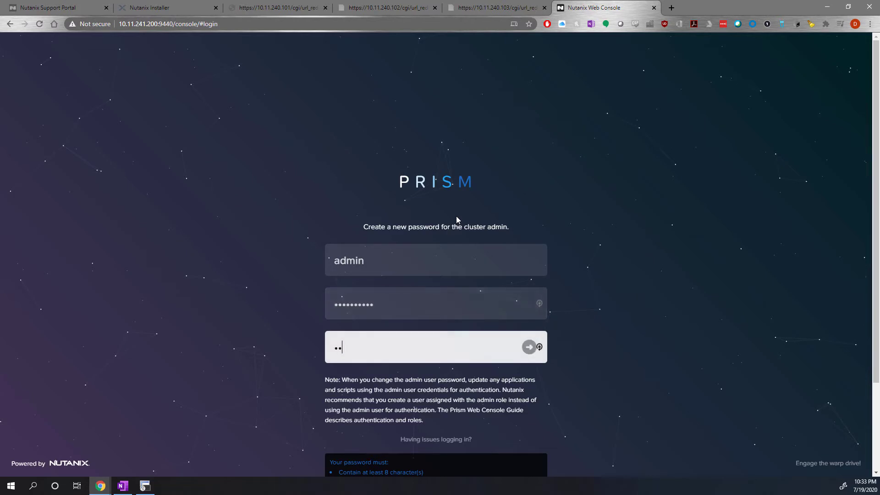
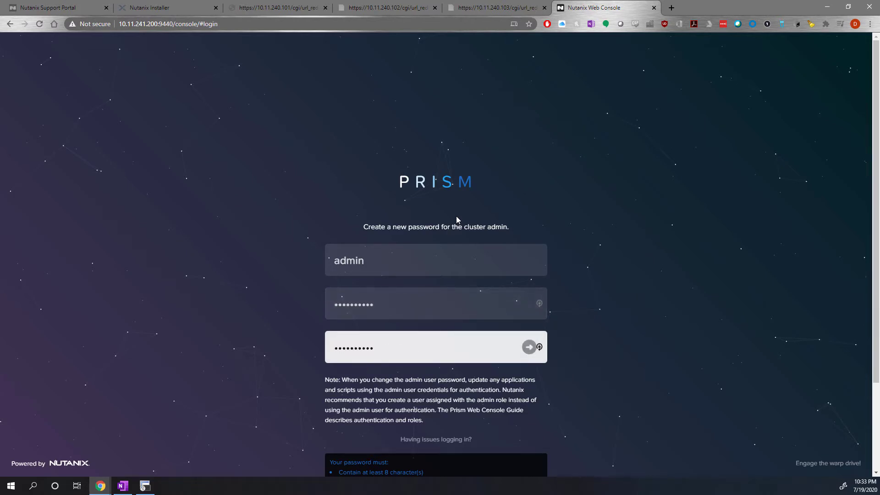
scroll(654, 272, down, 2)
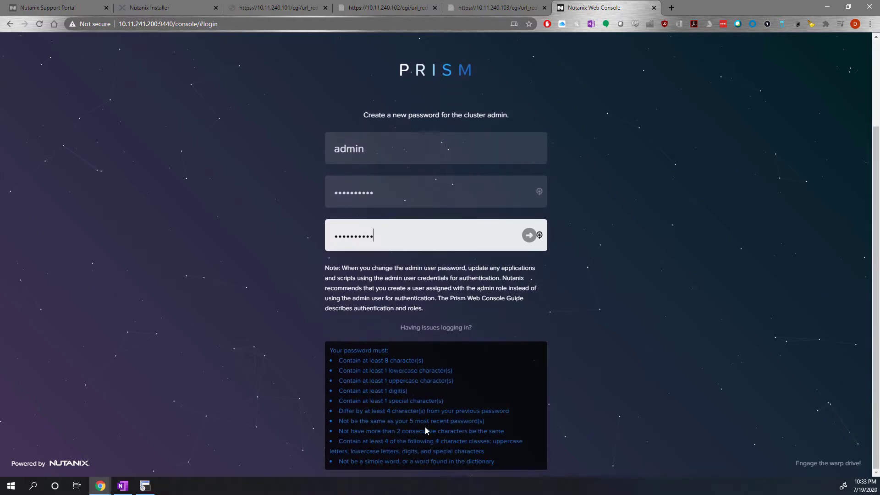
key(Return)
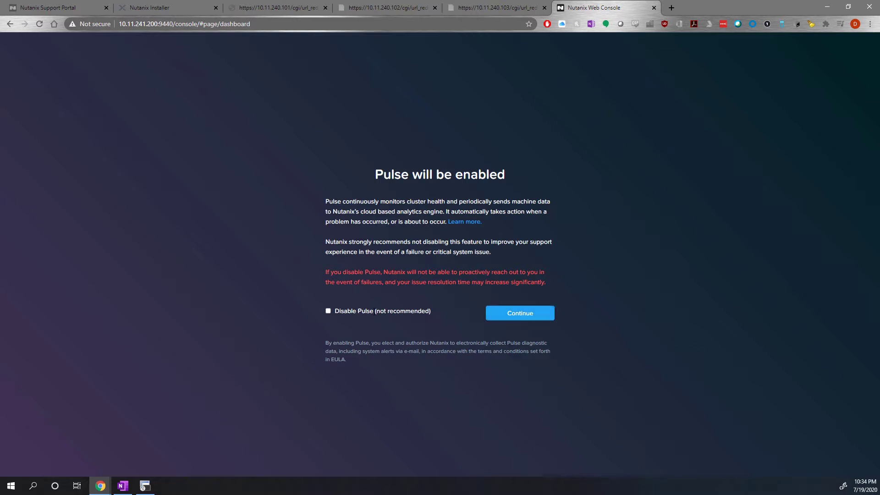
Continue with Pulse enabled, and open the critical hosts from the dashboard's Health summary.
click(522, 314)
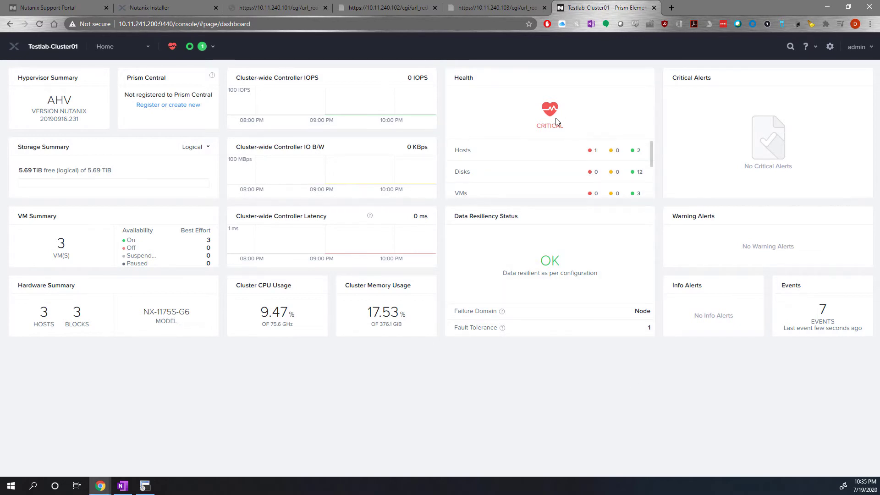
click(590, 153)
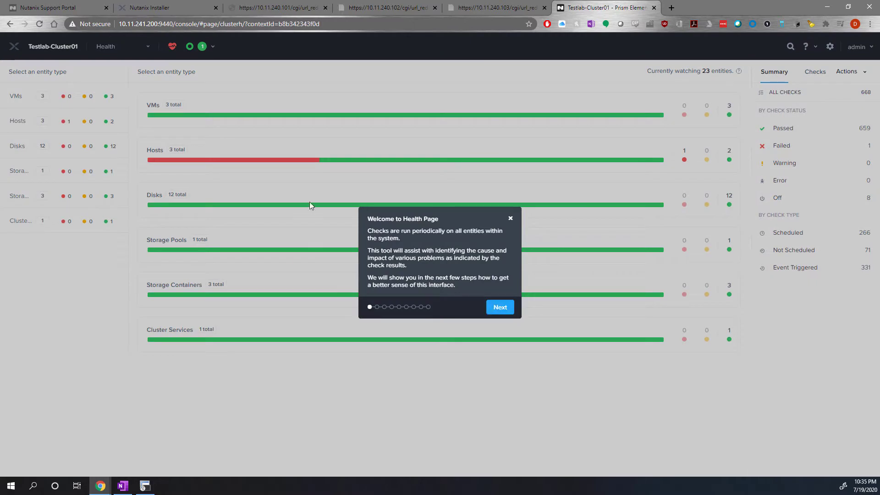
Advance the Health page tour through its welcome, simulation and entity counter explanations.
click(500, 306)
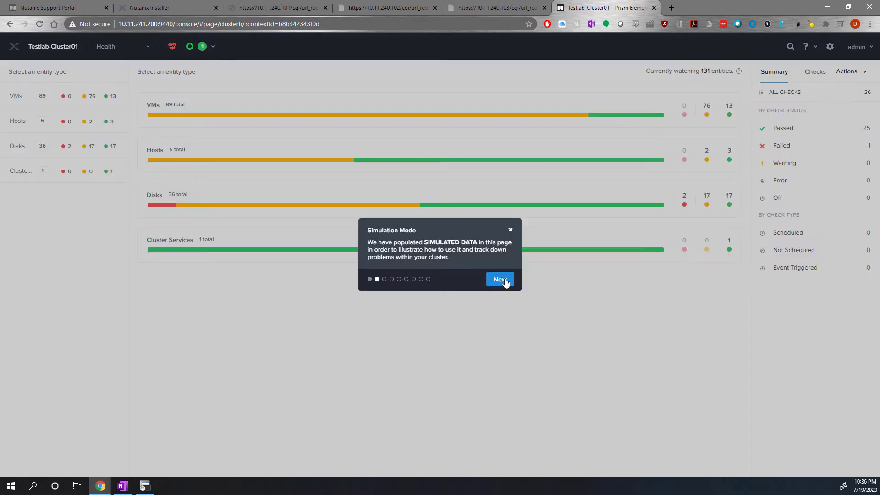
click(501, 280)
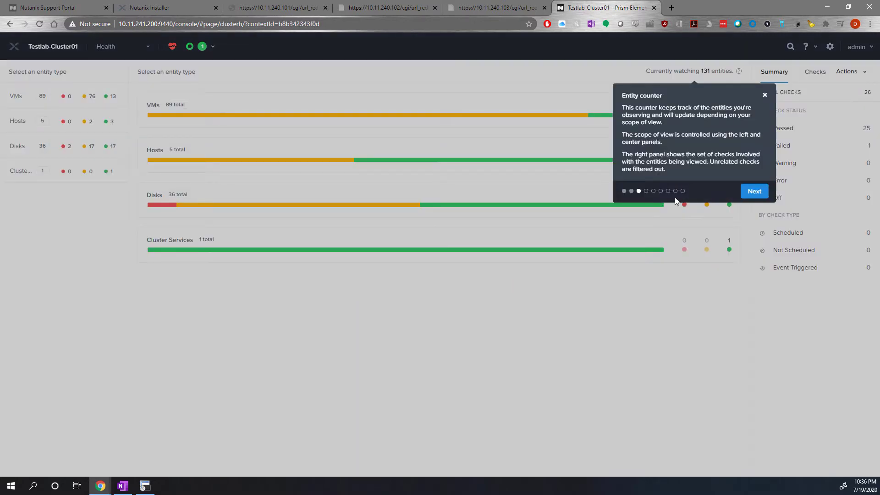
click(754, 192)
click(754, 170)
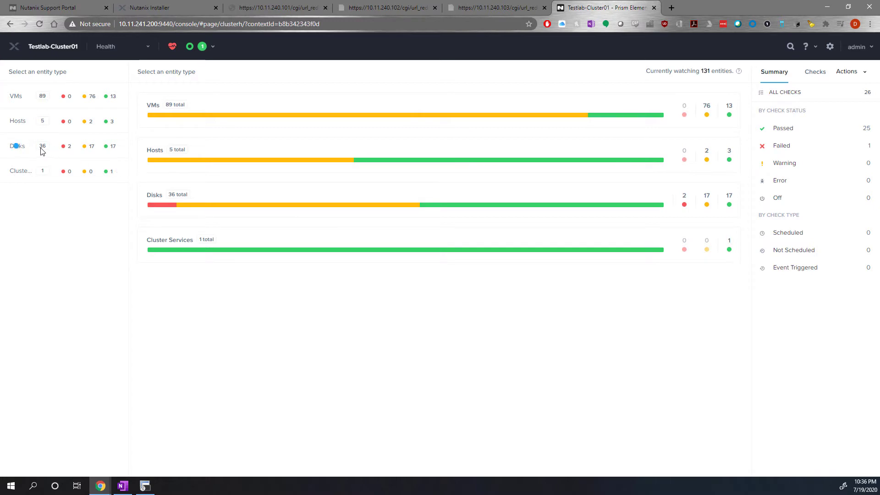
Select the Disks entity type in the tour simulation and group the disks by Disk Usage.
click(25, 147)
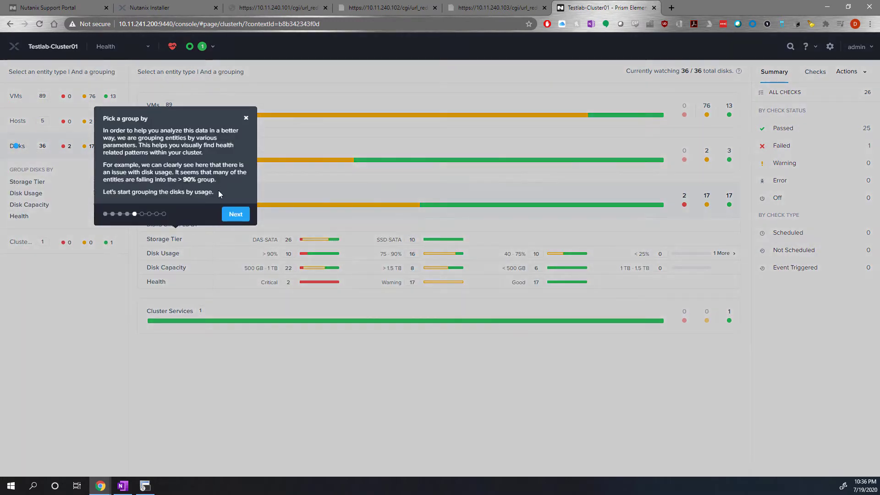
click(236, 214)
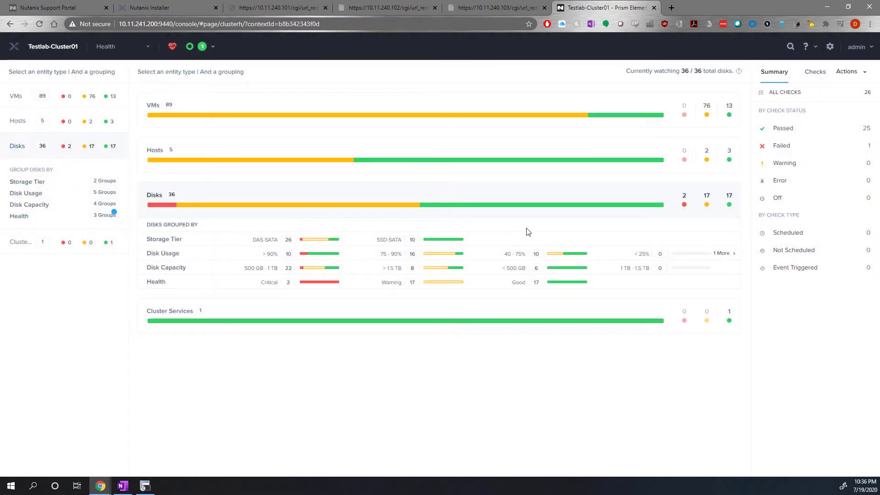
click(271, 255)
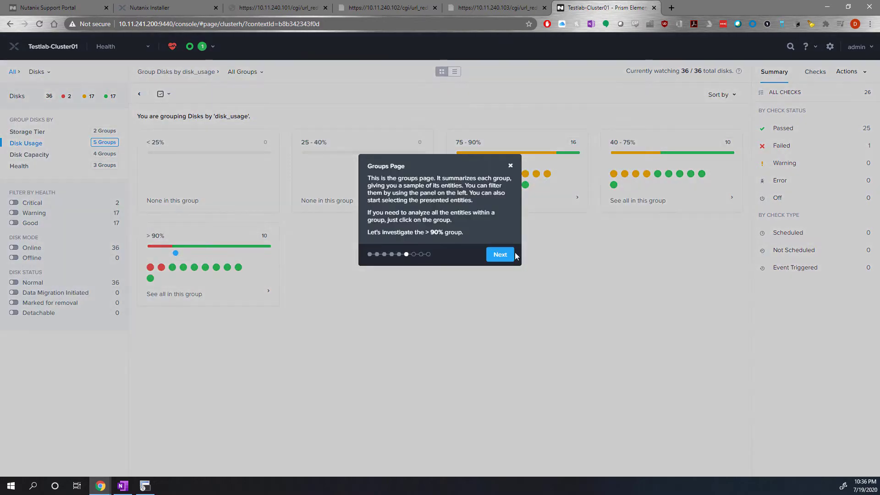
Select the critical disks in the > 90% usage group and view the HDD Disk Usage check's details.
click(501, 254)
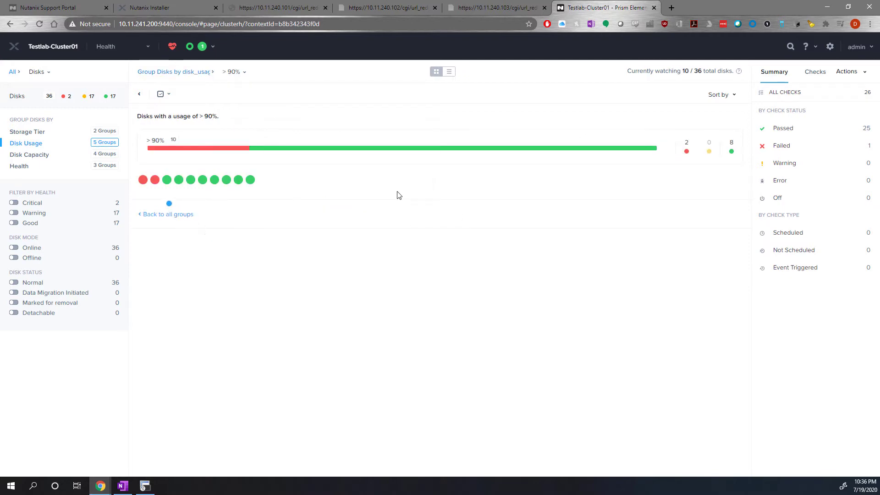
click(155, 180)
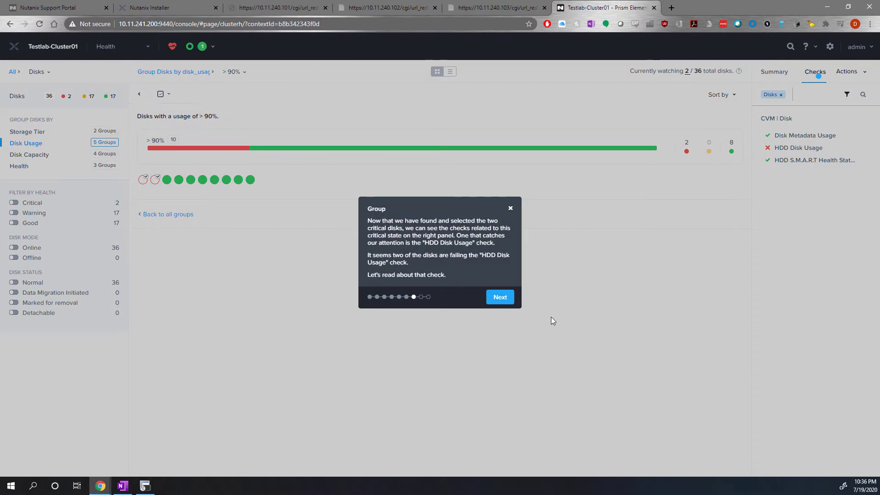
click(498, 298)
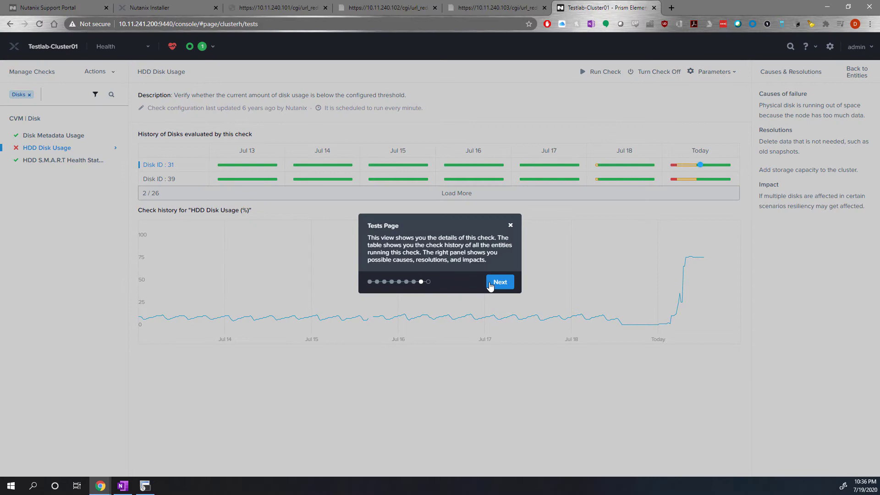
Finish the Health page tour and review the cluster's own hosts and health checks.
click(490, 285)
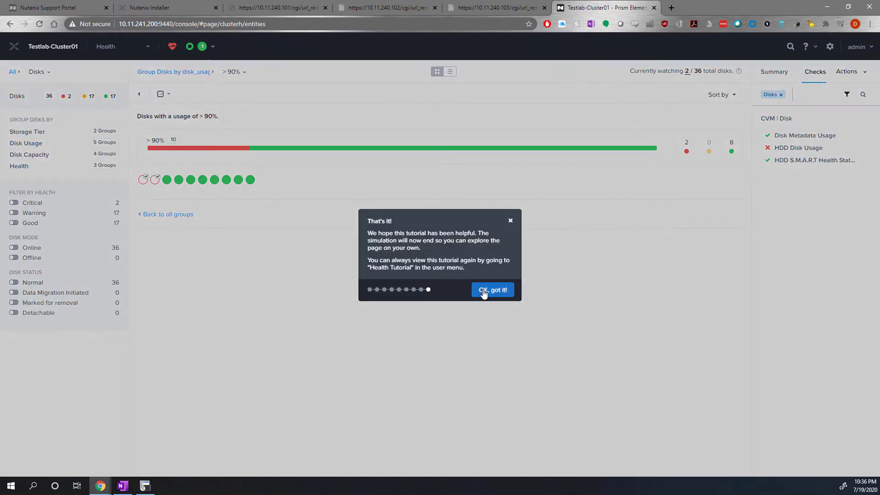
click(478, 287)
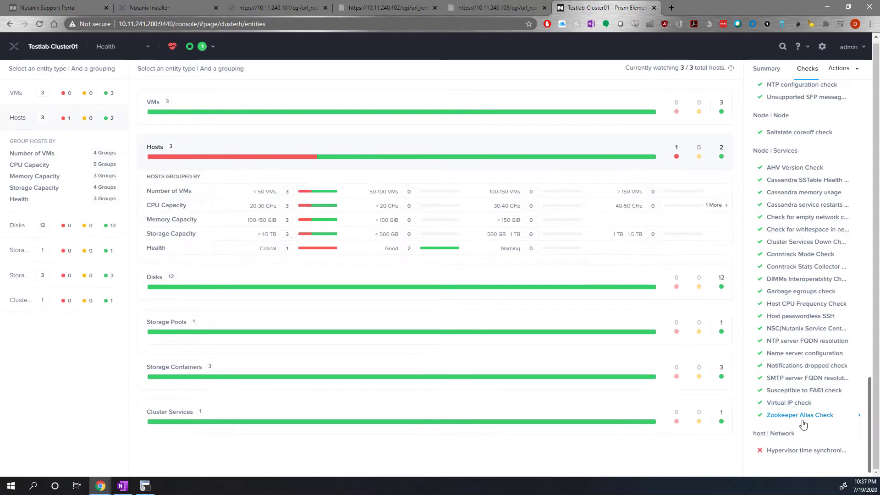
mouse_move(785, 451)
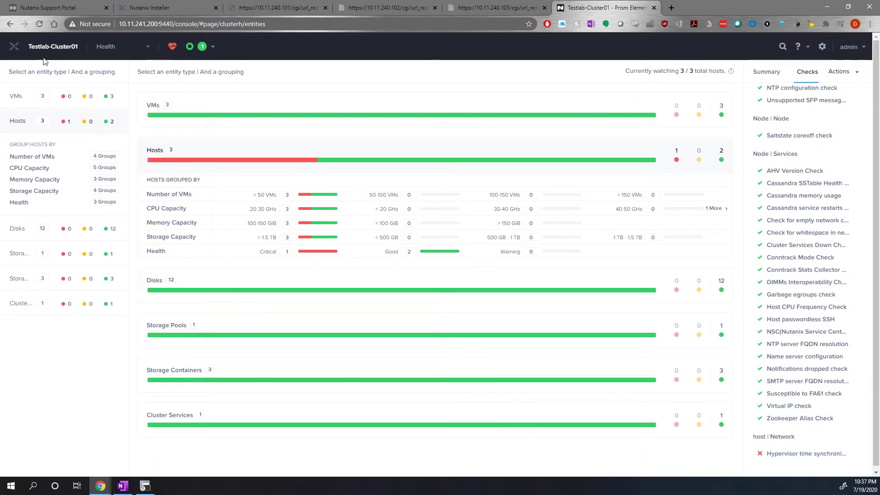
Return to the Home dashboard, and open the diagram view of the Storage page.
click(96, 52)
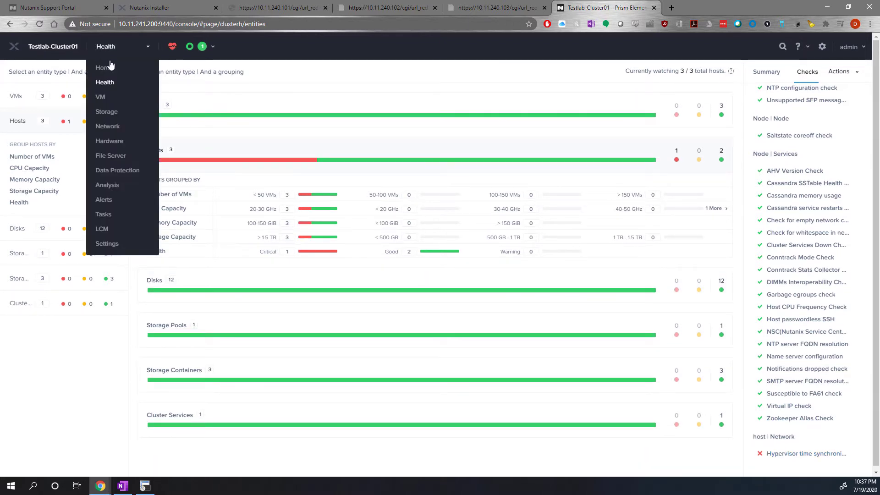
click(111, 68)
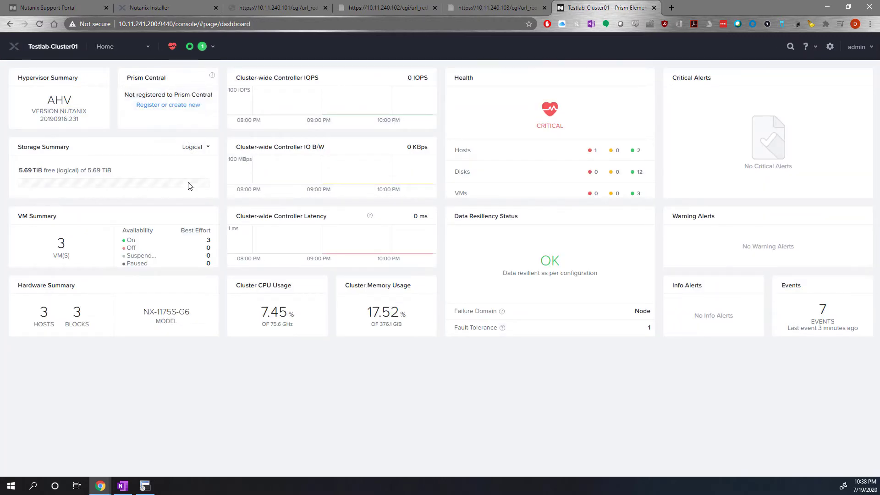
click(106, 54)
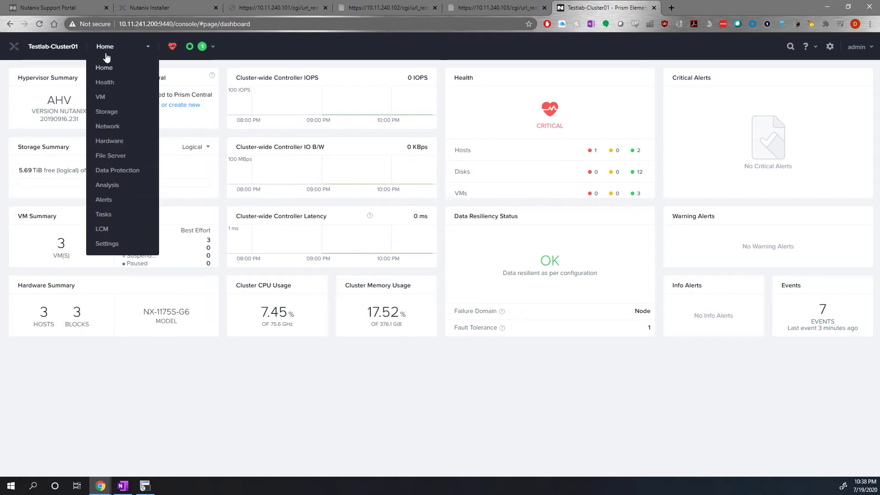
click(108, 112)
click(63, 72)
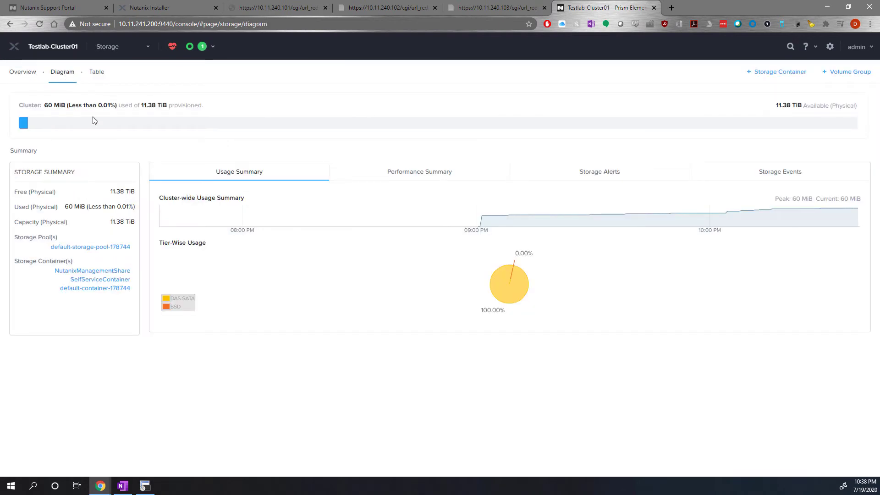
Examine the physical capacity and free space in the Storage Summary.
triple_click(121, 219)
drag(113, 194, 124, 194)
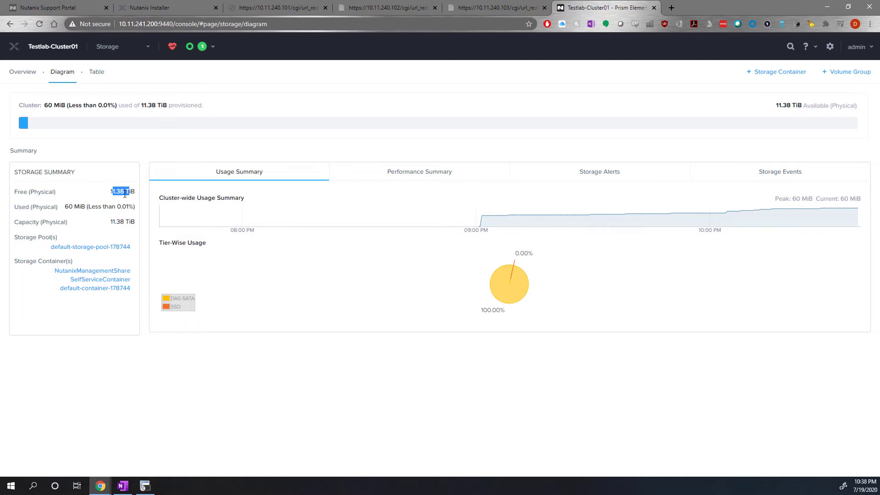
click(243, 371)
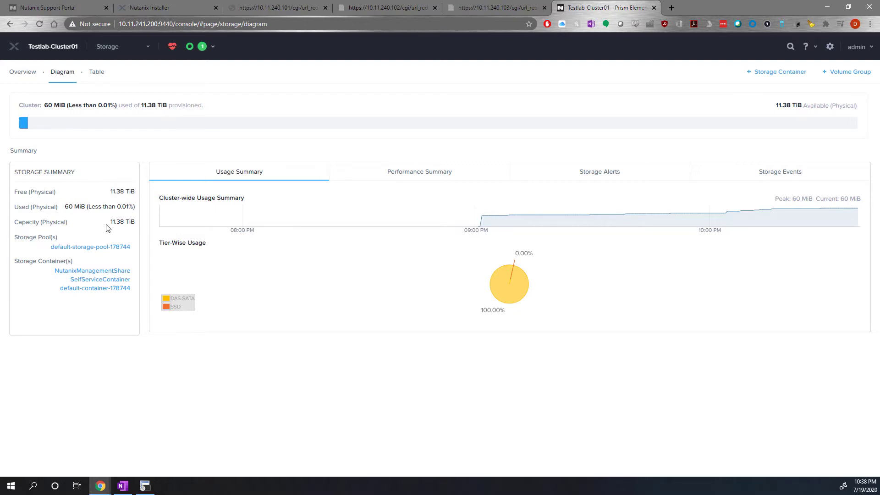
click(196, 376)
List the storage pools in the Storage table view and select the default storage pool.
click(96, 72)
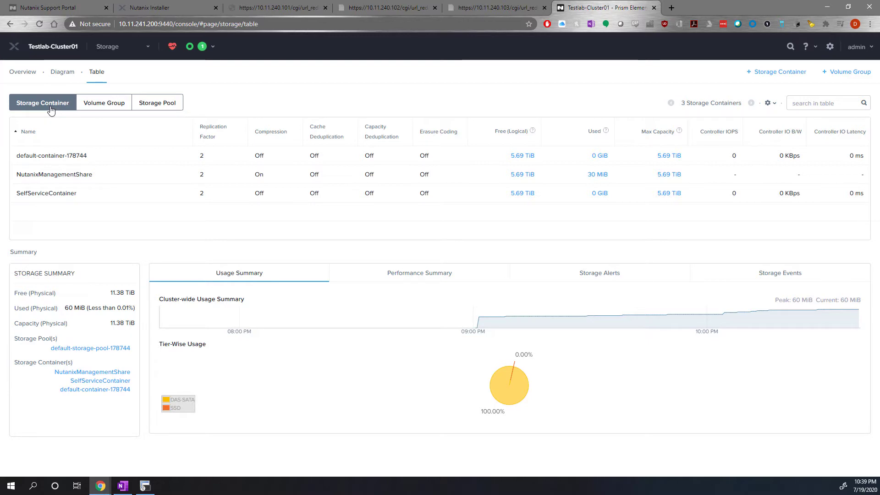
click(144, 106)
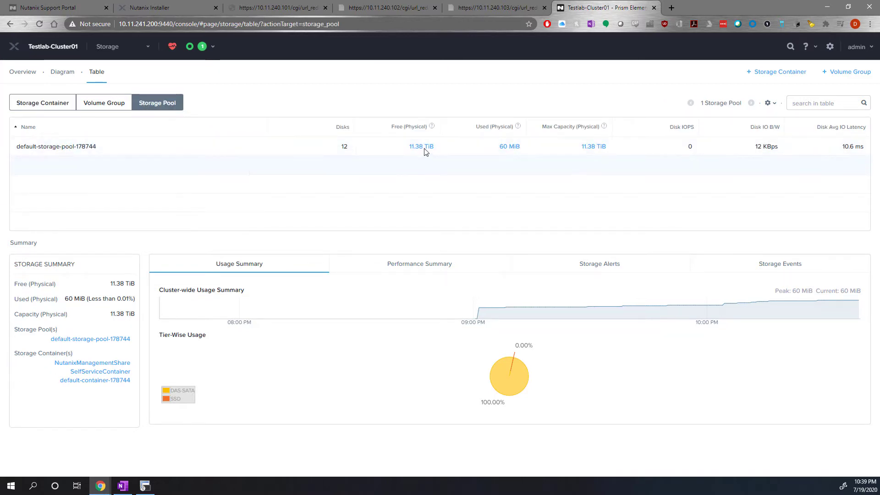
click(794, 150)
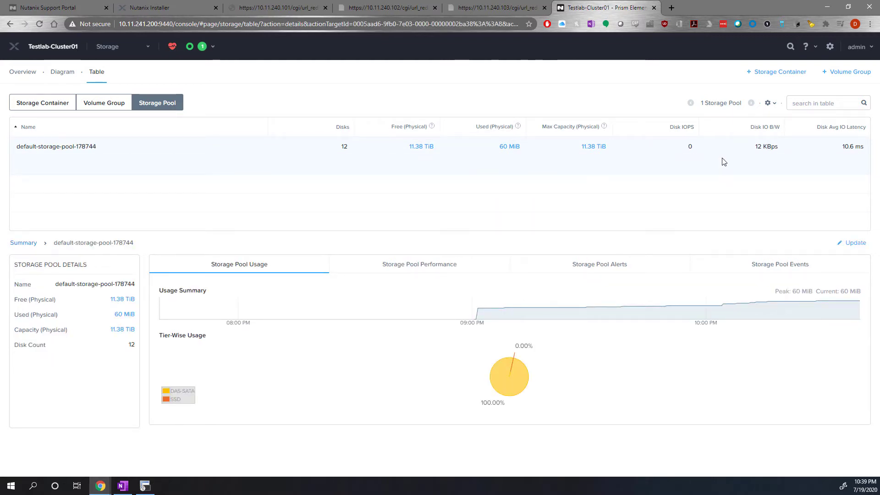
Rename the selected storage pool as Testlab-Storage-Pool and save it.
click(852, 243)
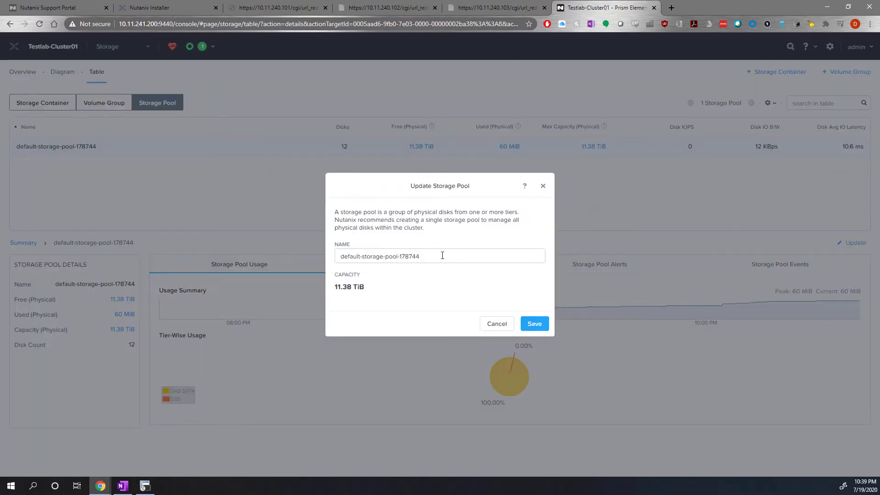
drag(442, 255, 178, 237)
text(T)
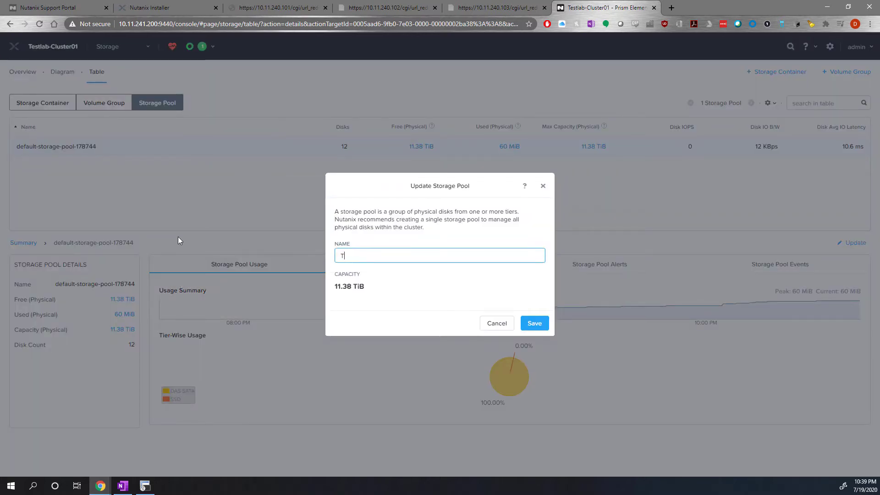
text(estlab-Storage)
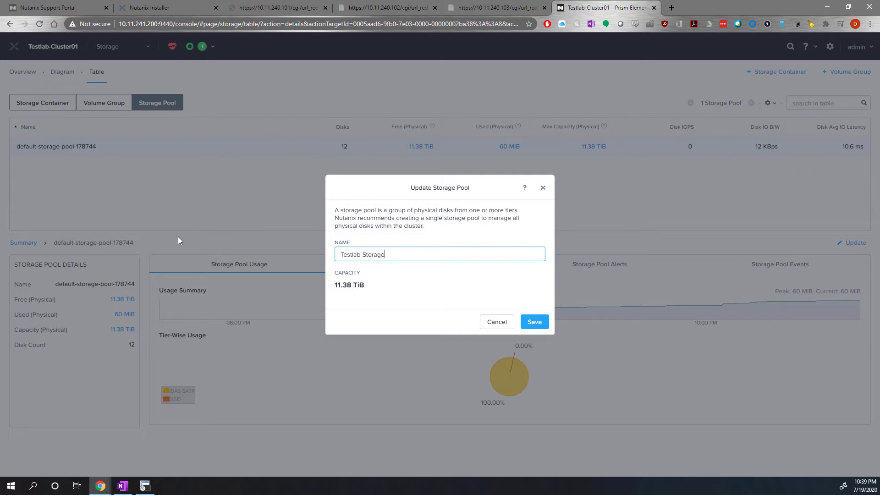
text(-Pool)
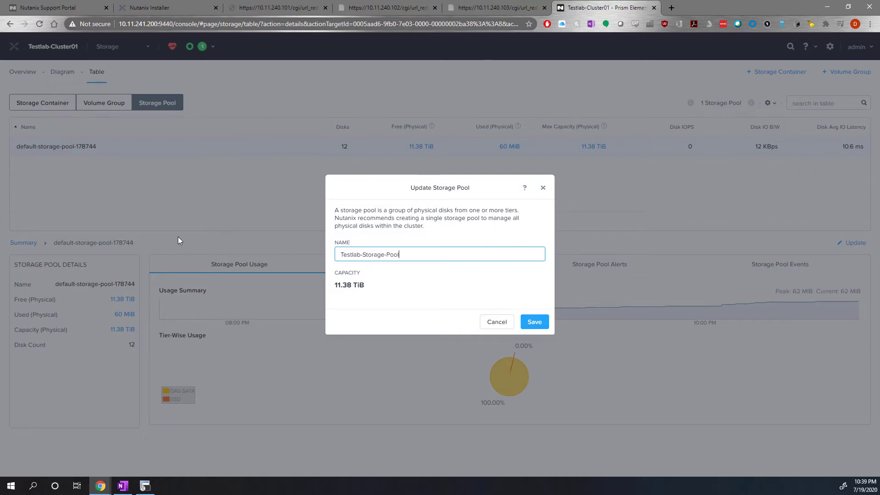
click(535, 322)
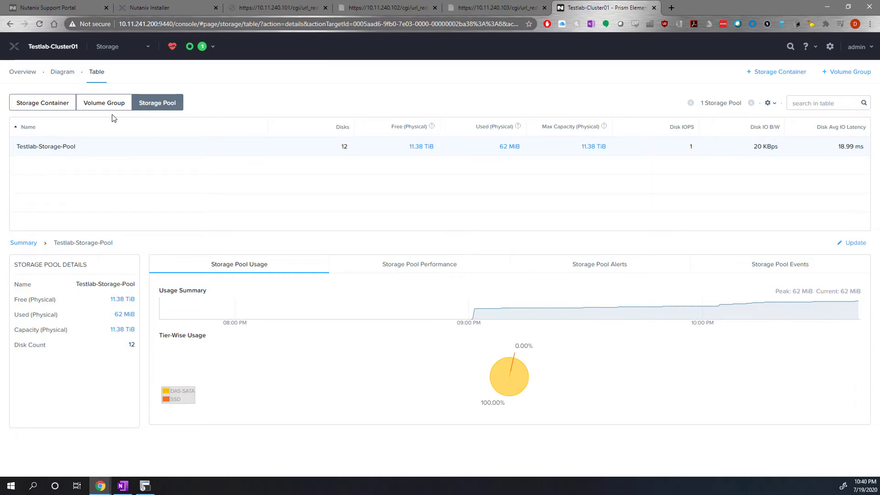
List the volume groups and check which iSCSI clients are managed for them.
click(99, 112)
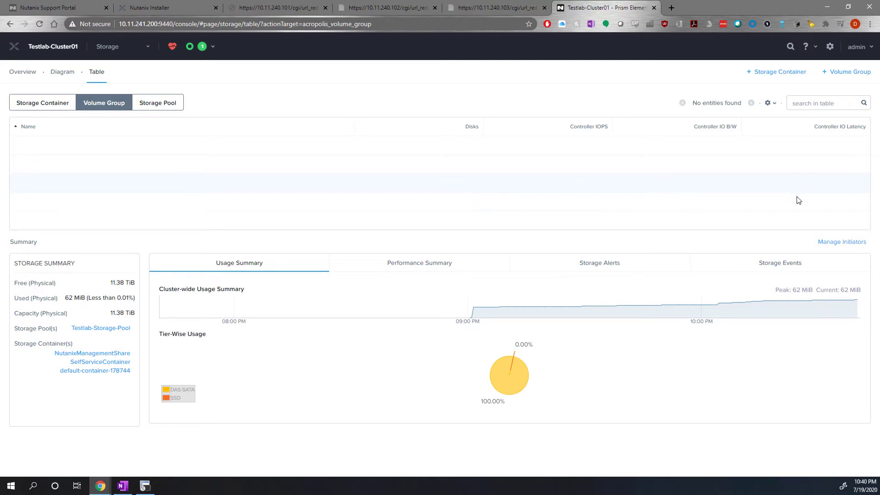
click(842, 241)
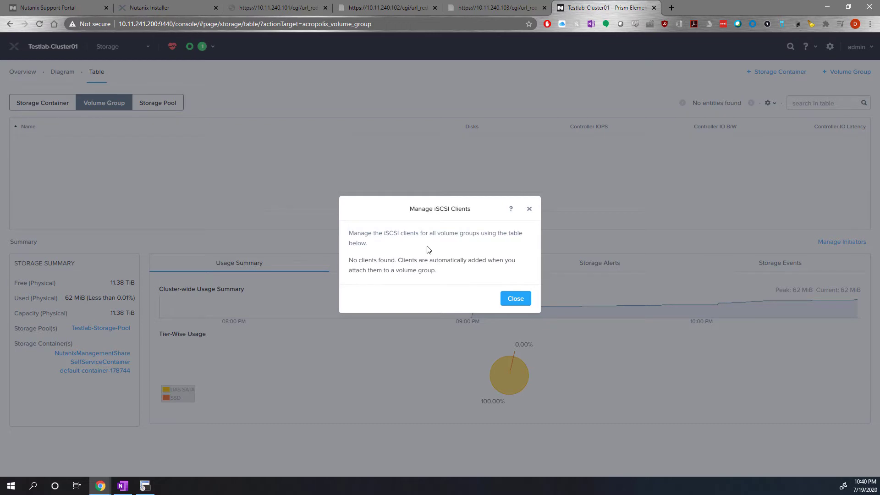
click(514, 301)
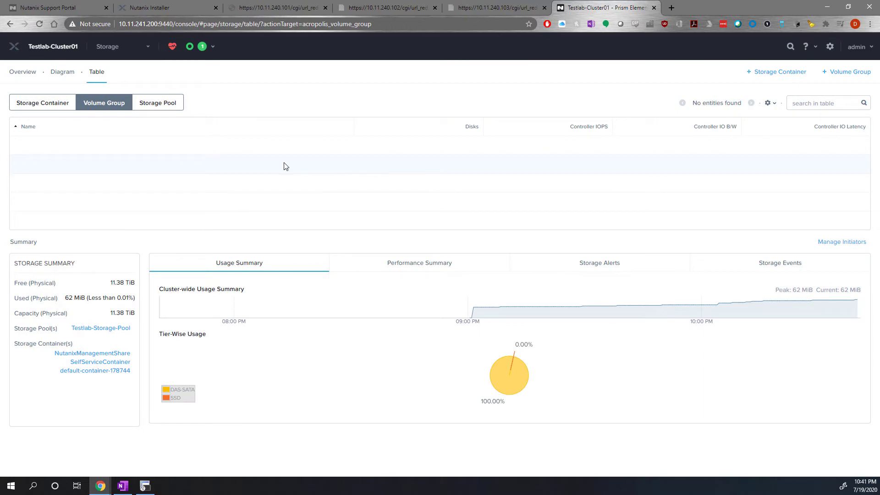
Review the Network page's host and switch topology, and open the Network Switch configuration in Settings.
click(111, 50)
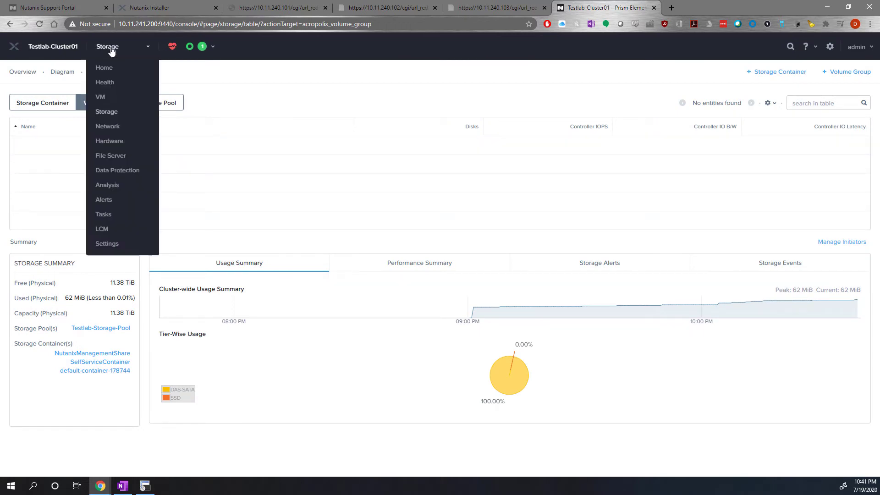
click(120, 129)
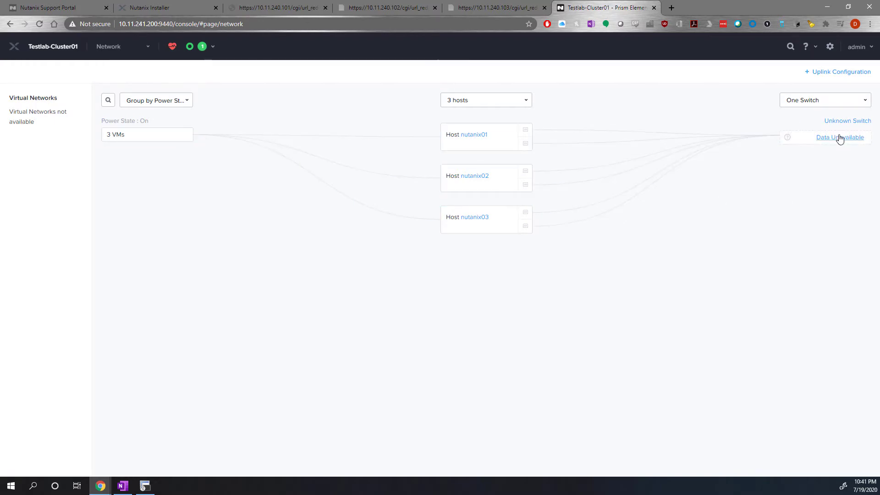
click(115, 54)
click(109, 243)
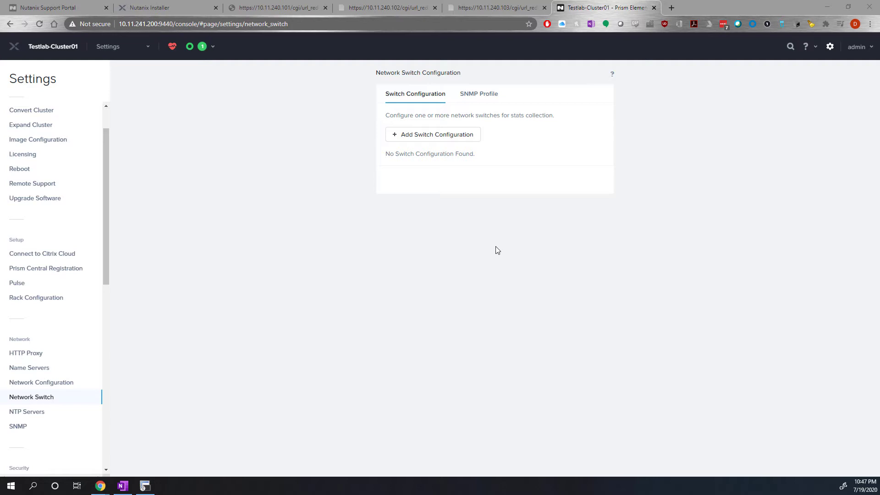
Start a new SNMP profile for the network switches and name it Testlab-SNMP-RO.
click(476, 94)
click(436, 146)
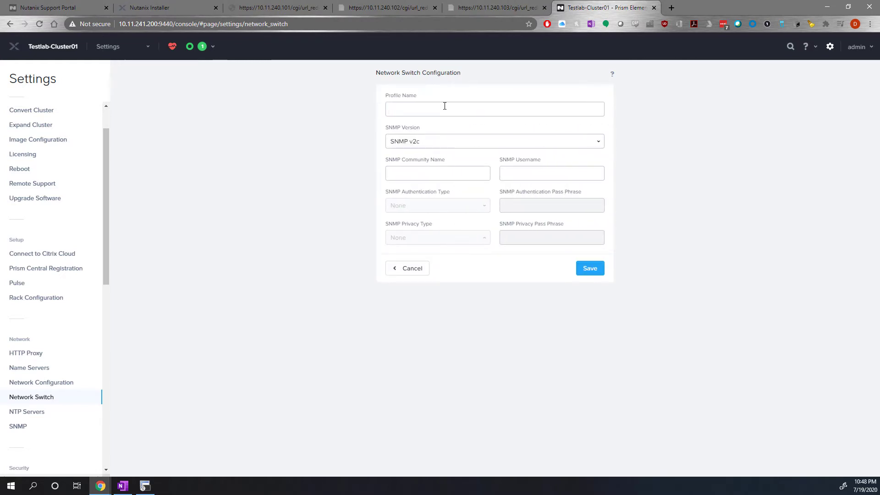
text(Terstl)
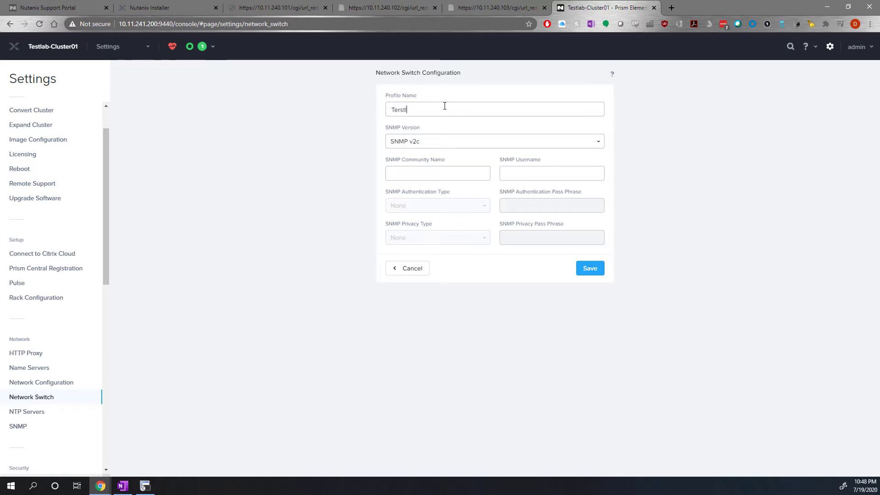
text(est)
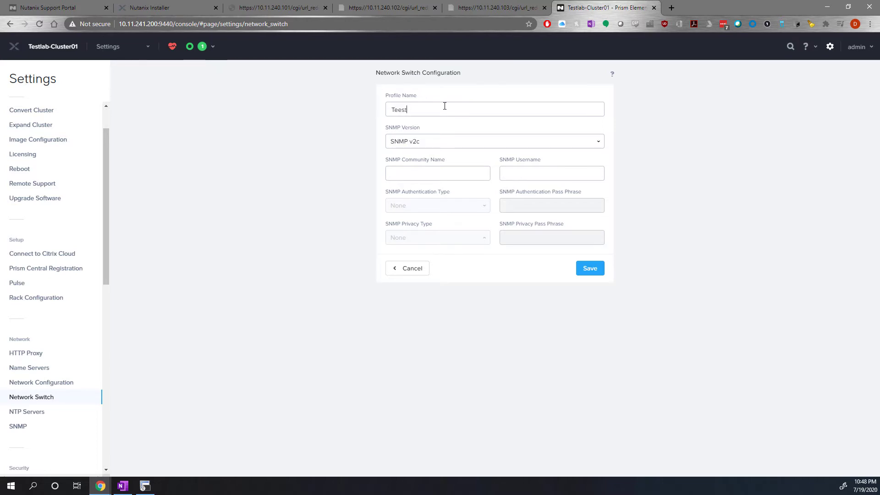
key(BackSpace)
text(est)
key(BackSpace)
key(BackSpace)
key(BackSpace)
key(BackSpace)
text(Testlab-)
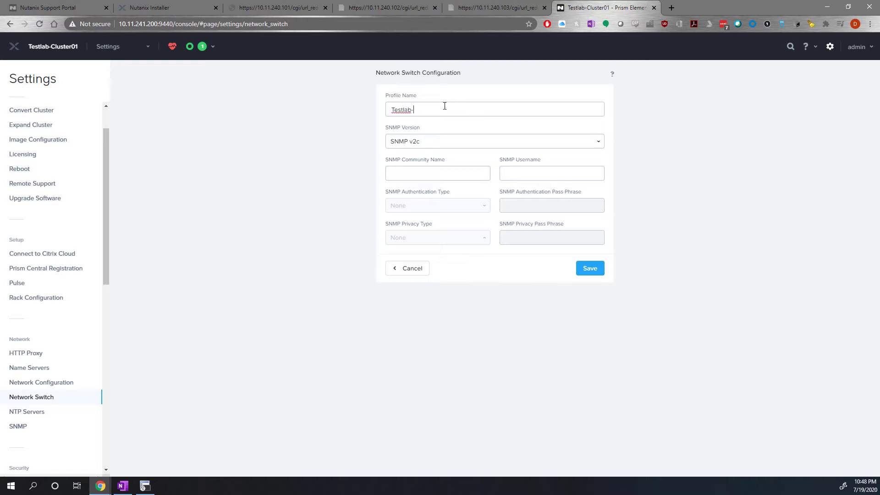
text(SNMP-RO)
Enter the SNMP community name for the SNMP v2c profile and save the profile.
click(410, 176)
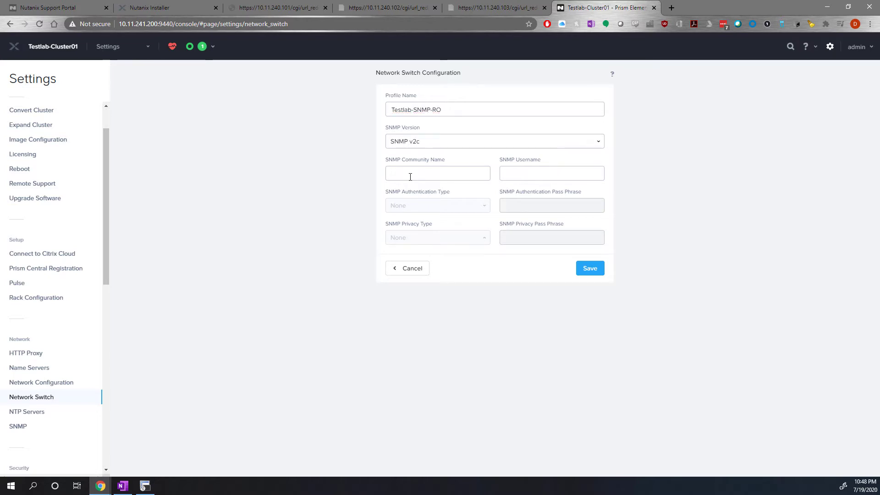
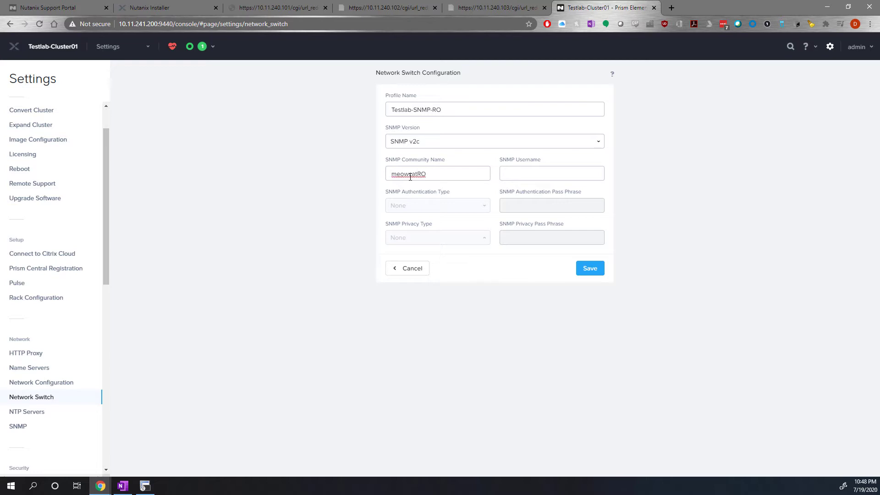
click(489, 285)
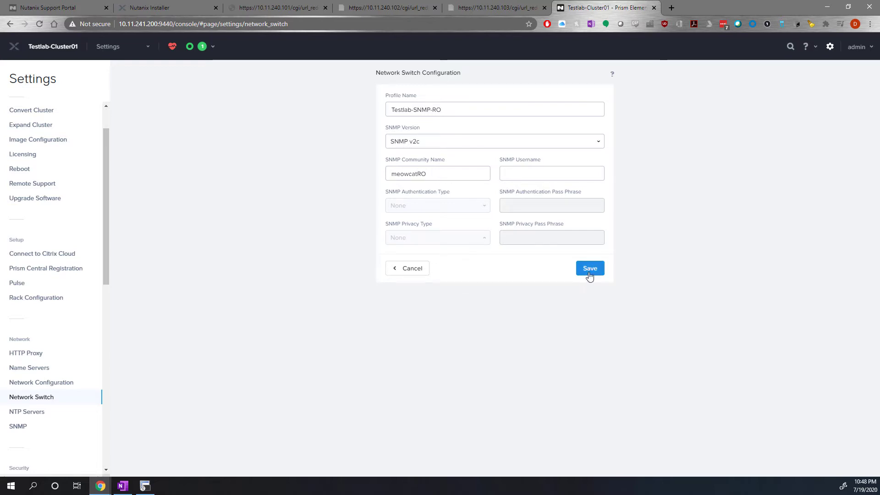
click(587, 273)
Start a new switch configuration, then switch to SecureCRT, run "sh ip int br" on SW01 and copy Vlan241's IP address.
click(407, 93)
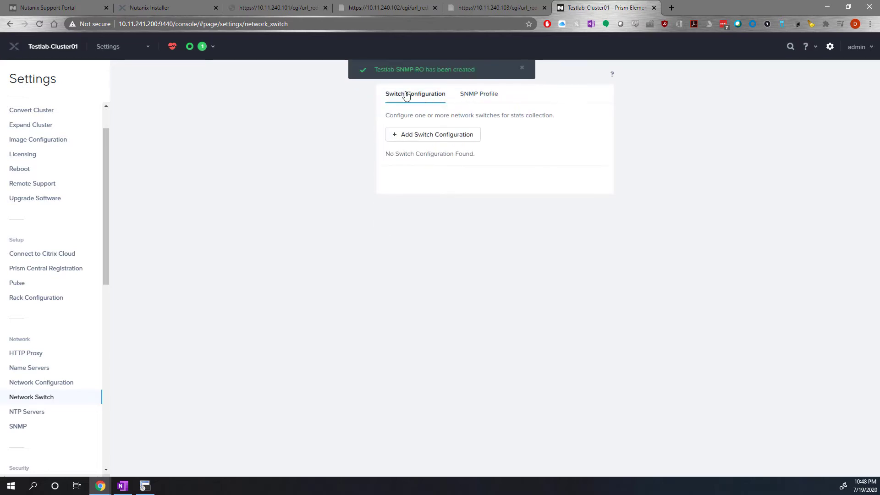
click(437, 136)
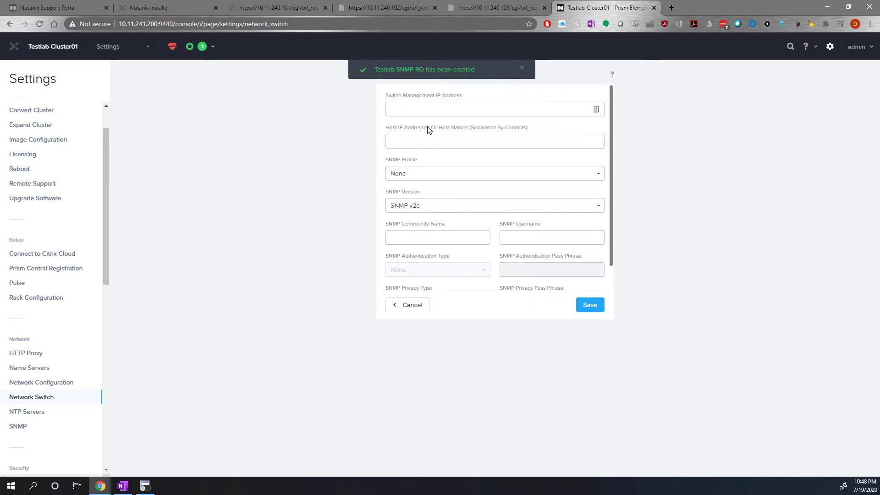
key(alt+Tab)
text(sh ip int br)
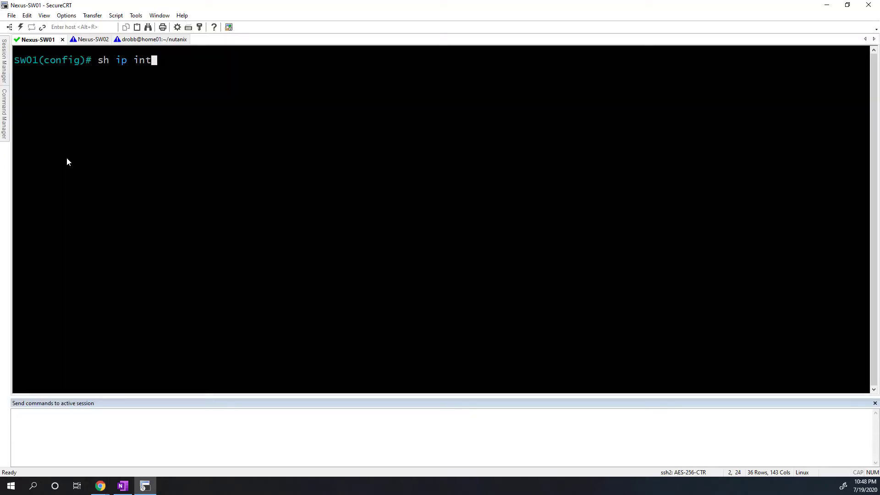
key(Return)
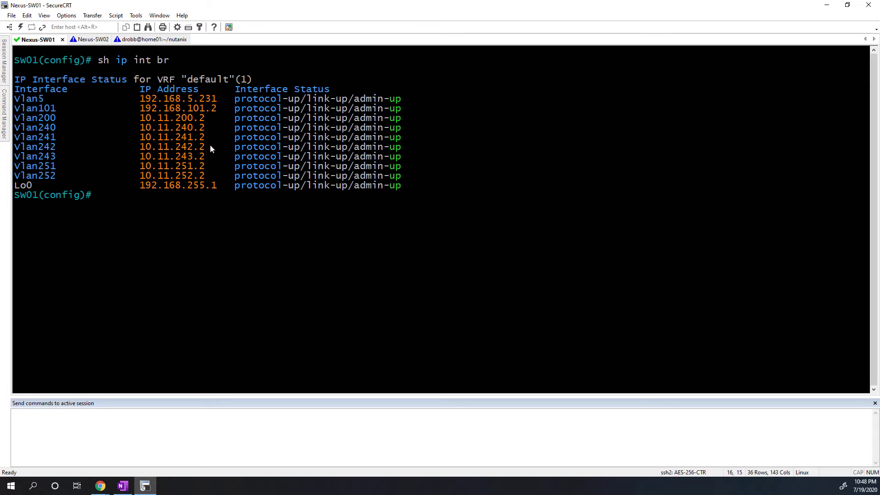
drag(201, 139, 142, 136)
key(ctrl+c)
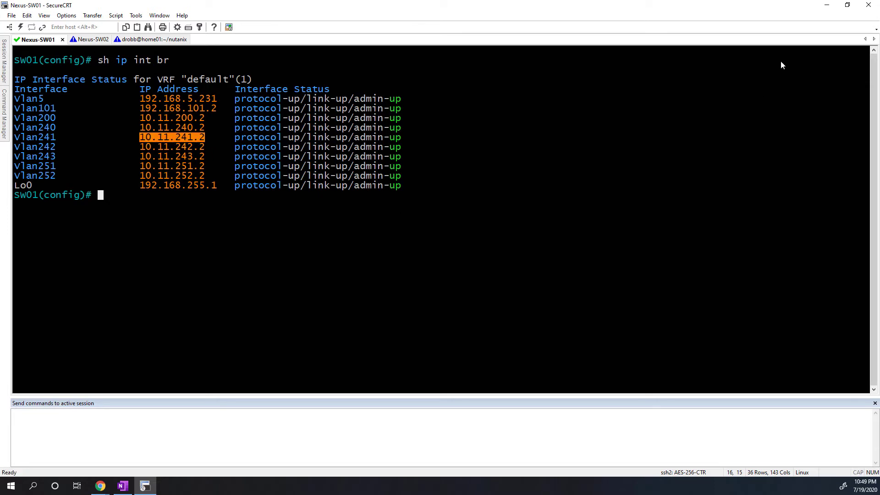
Return to Prism in the browser and set the switch management IP address to 10.11.241.2.
click(820, 5)
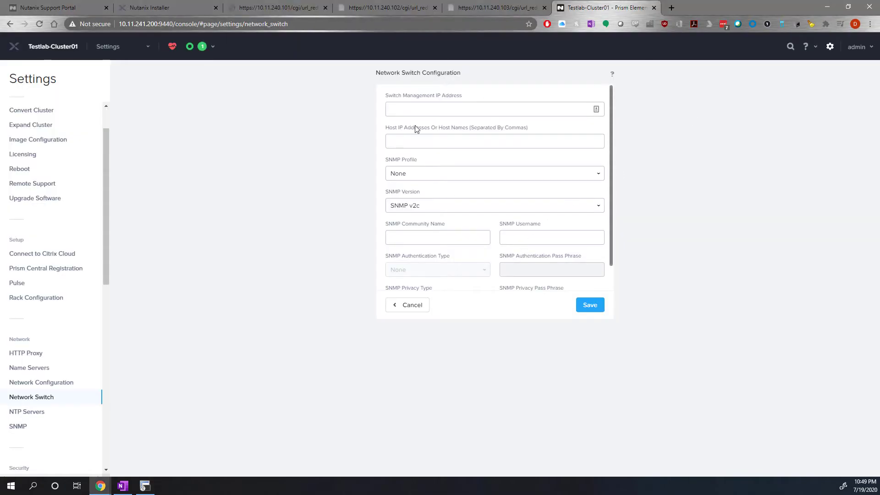
click(412, 109)
key(ctrl+v)
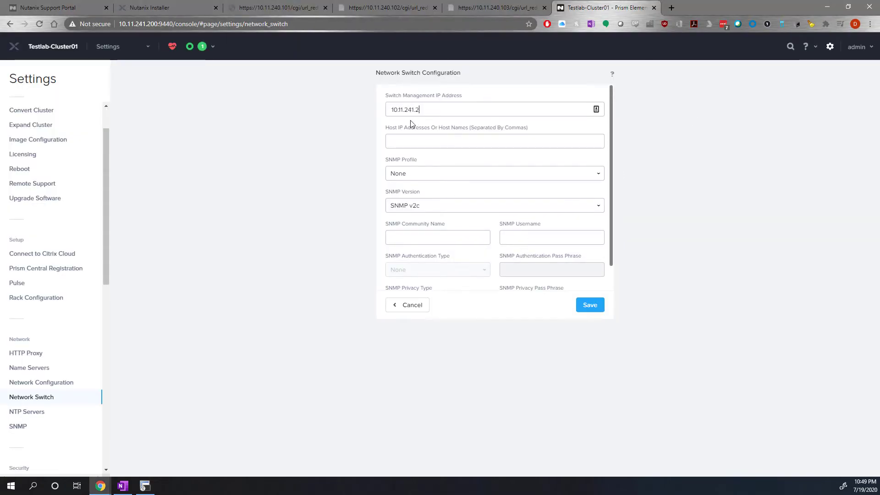
Enter 10.11.241.101, 10.11.241.102 and 10.11.241.103 as the comma-separated host IP addresses for the switch.
click(419, 140)
text(10.1)
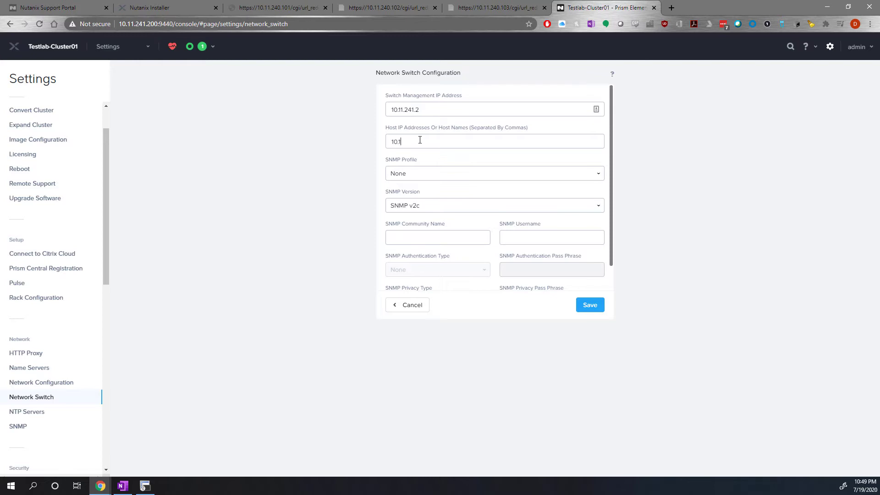
text(1.241.101,)
double_click(420, 141)
key(Right)
text(10.11.241.101,)
text(10.11.241.101,)
text(3)
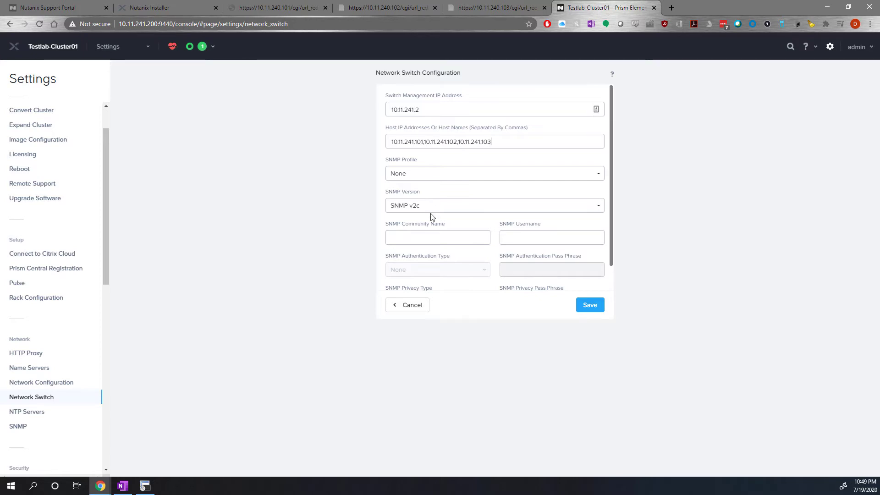
Assign the Testlab-SNMP-RO profile to the 10.11.241.2 switch configuration and save it.
click(415, 173)
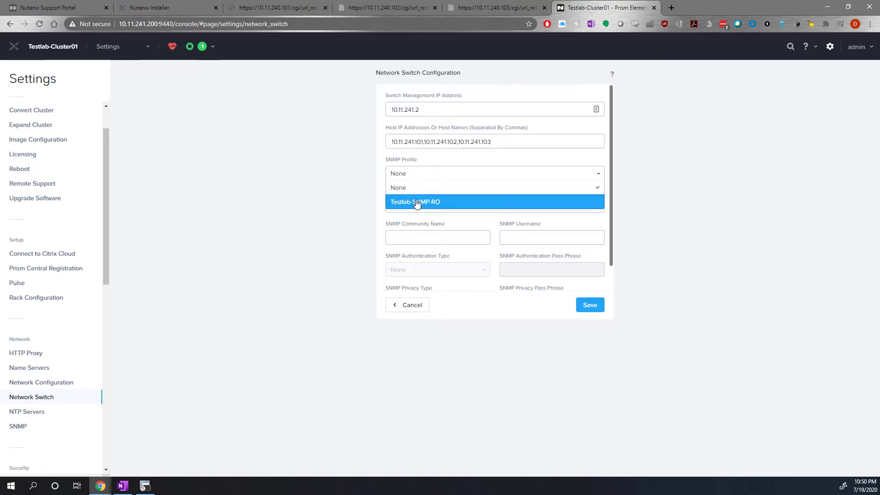
click(416, 203)
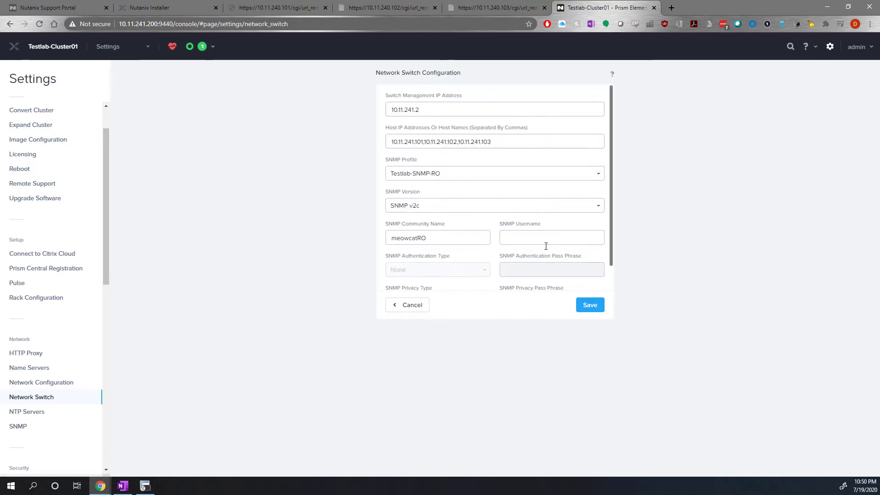
click(589, 306)
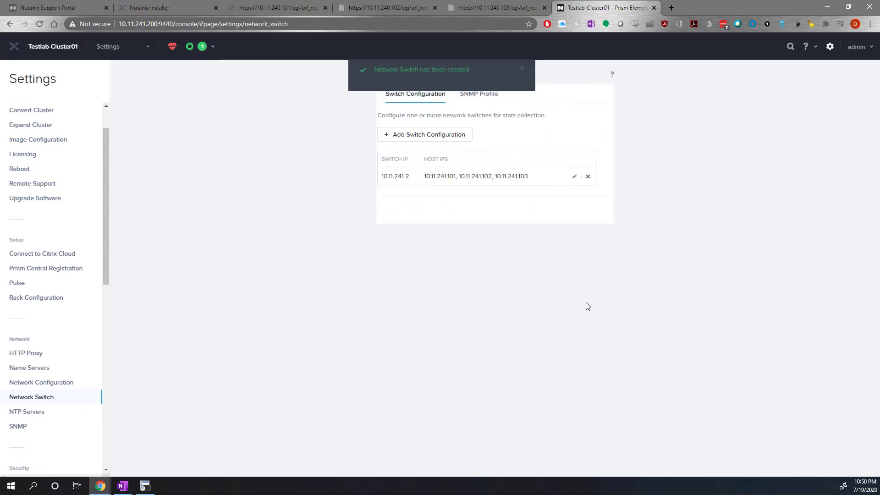
Add a second switch configuration with management IP 10.11.241.3 and host IPs 10.11.241.101, 10.11.241.102 and 10.11.241.103.
click(406, 135)
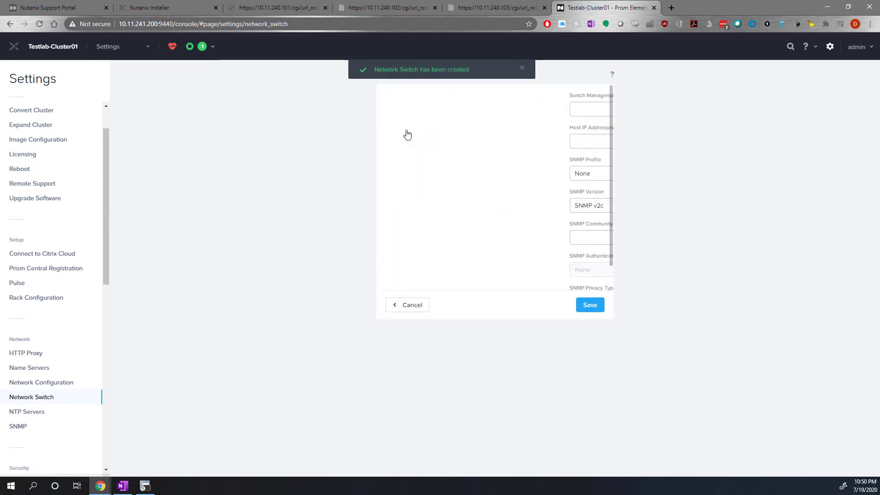
click(411, 112)
text(1)
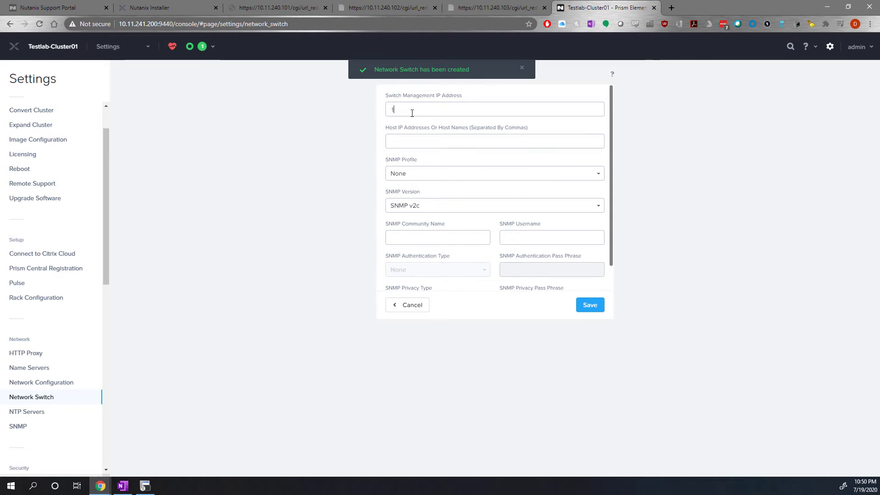
text(0.11.241.3)
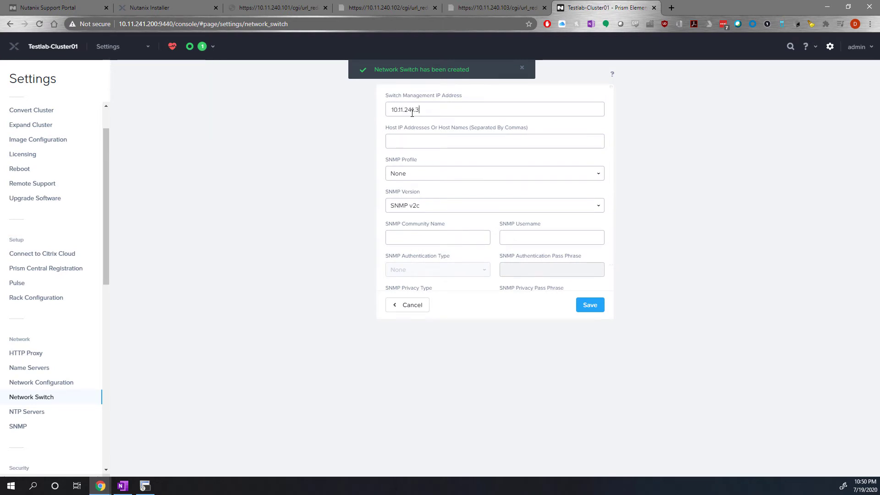
key(Tab)
text(10.11.241.101,)
text(10.11.241.101,)
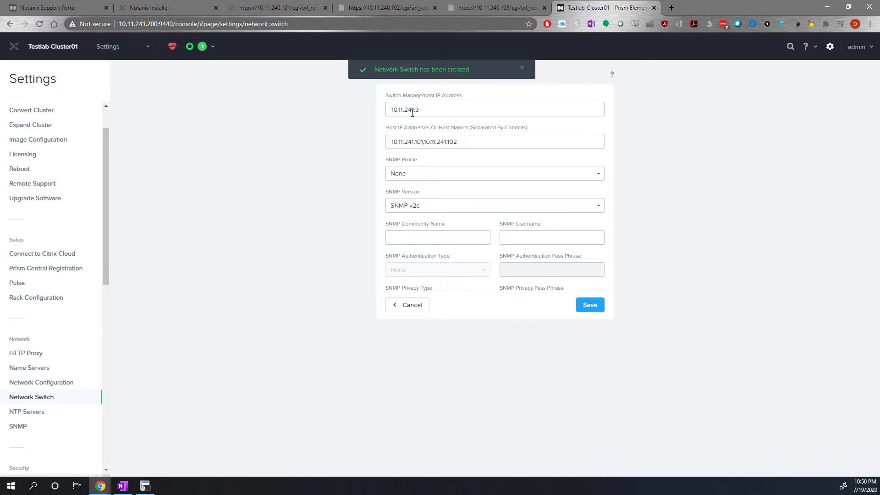
text(,)
text(10.11.241.101,)
Apply the Testlab-SNMP-RO profile to the 10.11.241.3 switch and save the configuration.
click(415, 173)
click(424, 202)
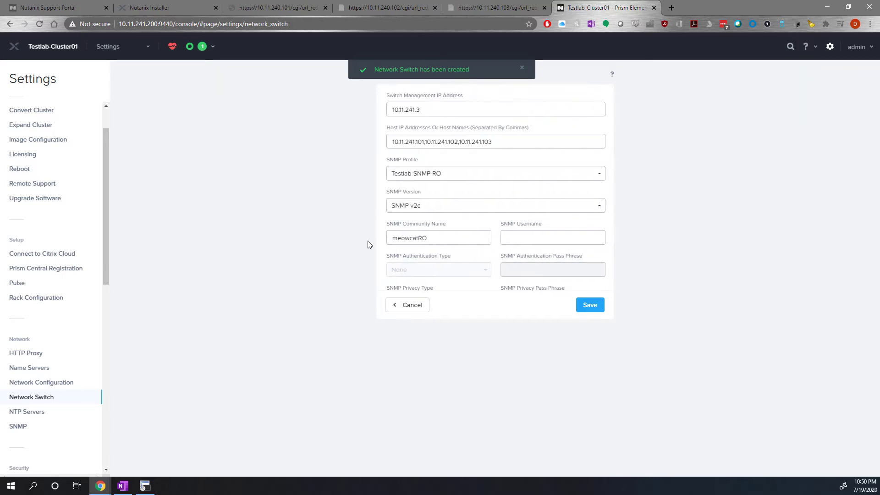
click(587, 305)
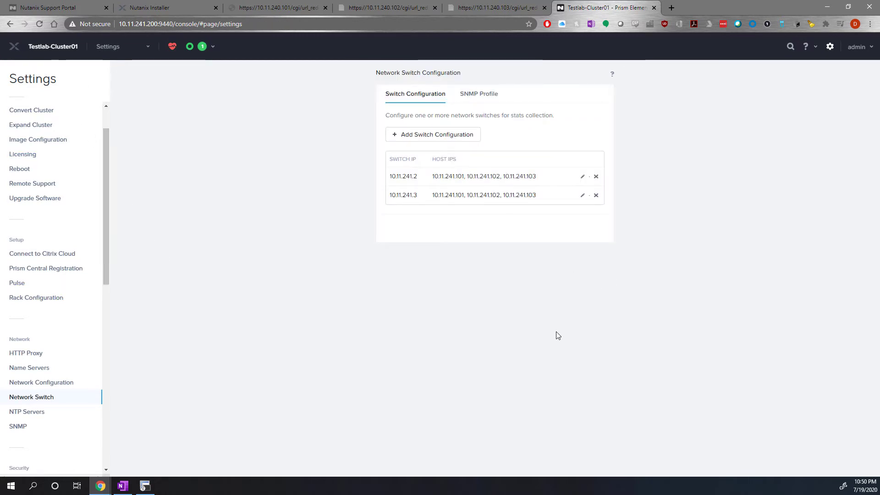
Start a new network in the network configuration settings, named Servers with VLAN ID 251.
click(37, 382)
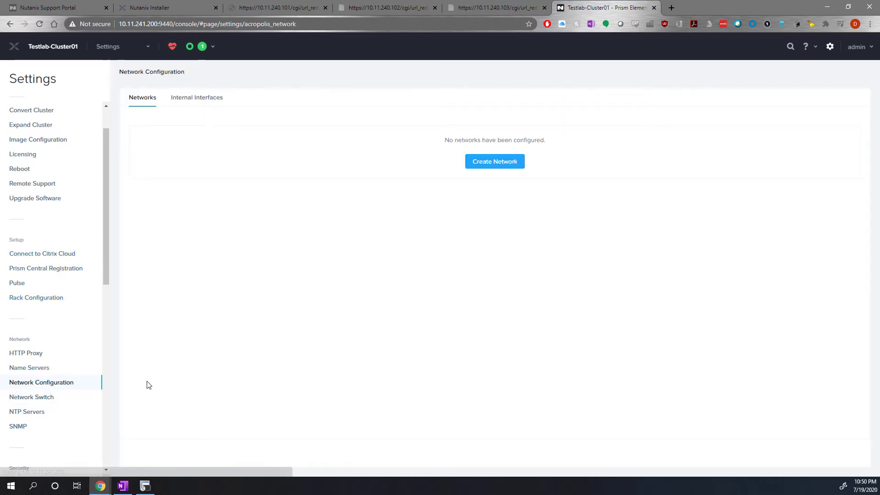
click(491, 163)
click(219, 122)
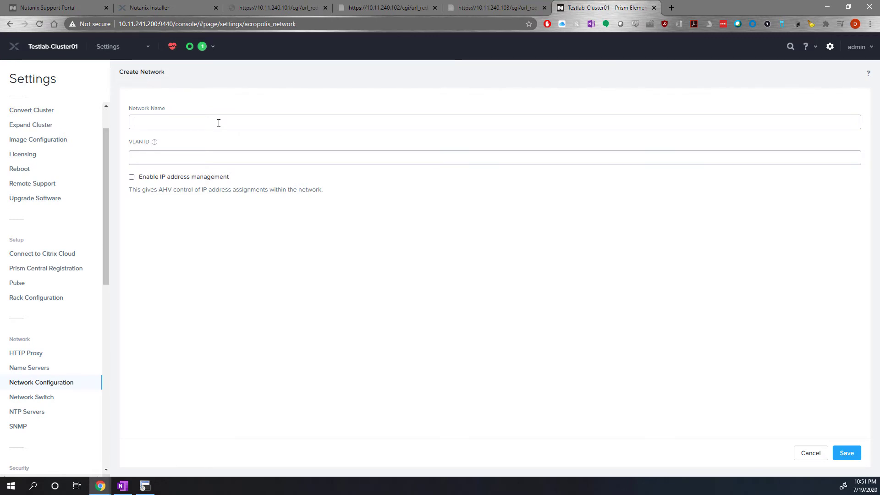
text(Servers)
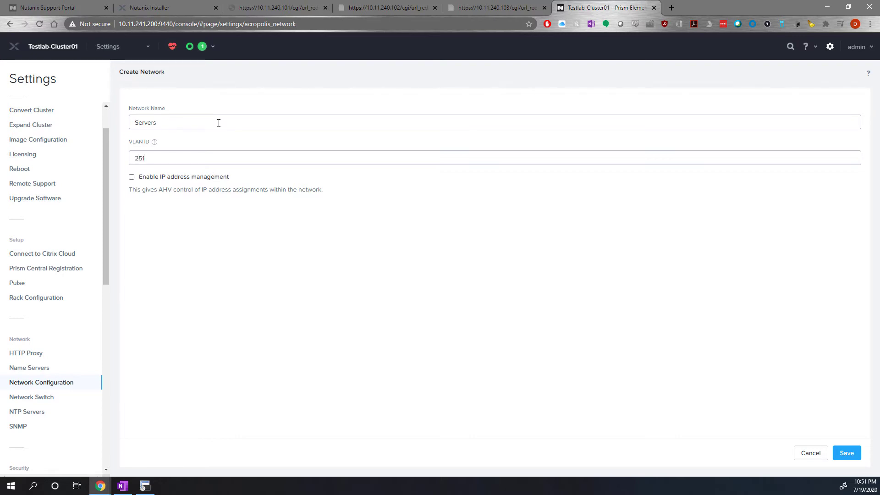
Enable IP address management for the Servers network with network address 10.11.251.0/24 and gateway 10.11.251.1.
click(132, 178)
scroll(301, 234, down, 3)
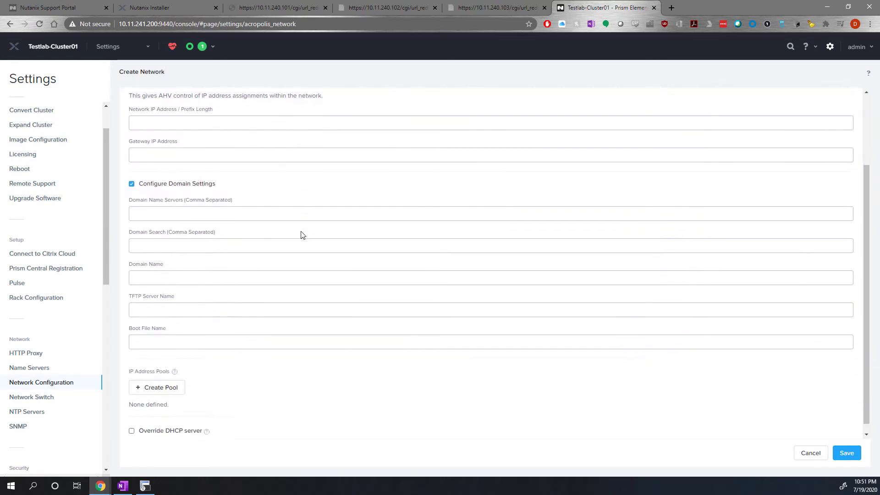
scroll(252, 318, up, 3)
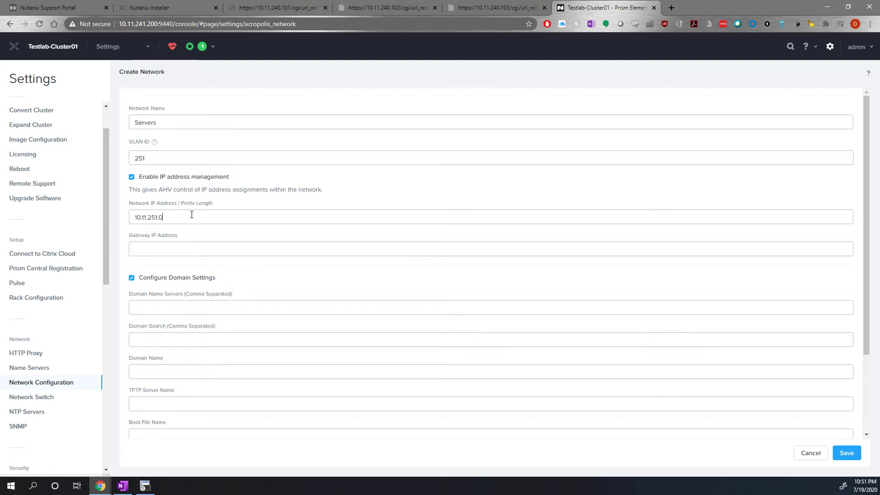
text(/24)
click(186, 246)
text(10)
Set the network's domain name server to 10.11.200.11 and both domain search and domain name to testlab.com.
click(217, 307)
text(10.11.200.11)
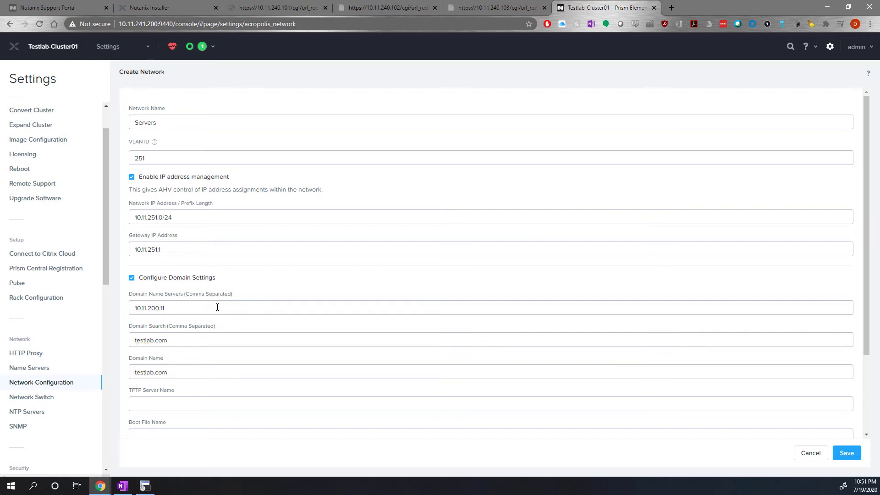
click(167, 368)
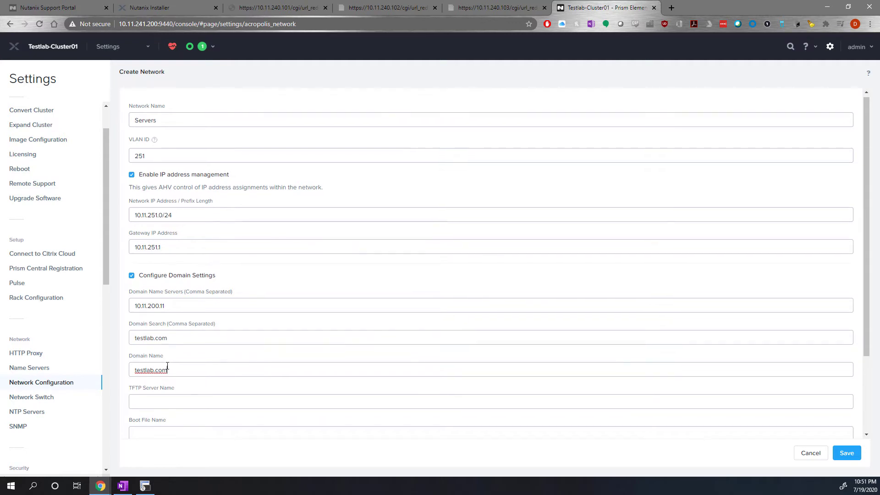
Create an IP address pool from 10.11.251.100 to 10.11.251.200 and save the Servers network.
scroll(161, 353, down, 1)
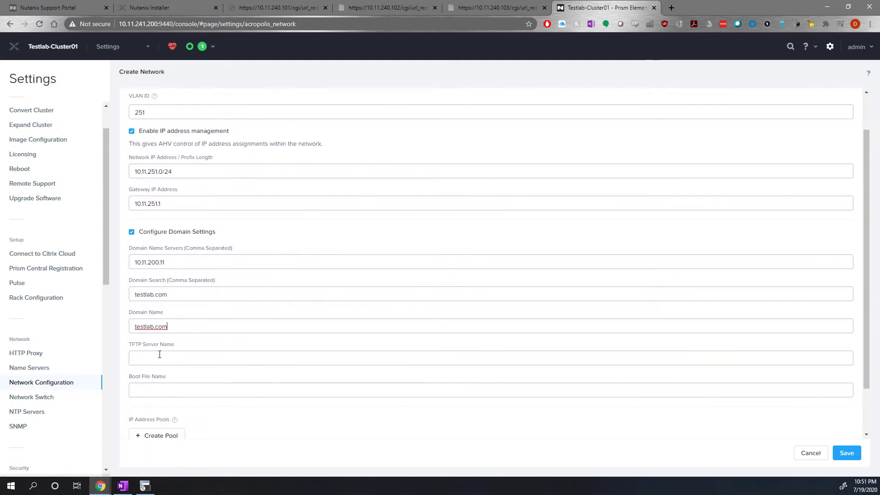
scroll(165, 371, down, 2)
click(168, 380)
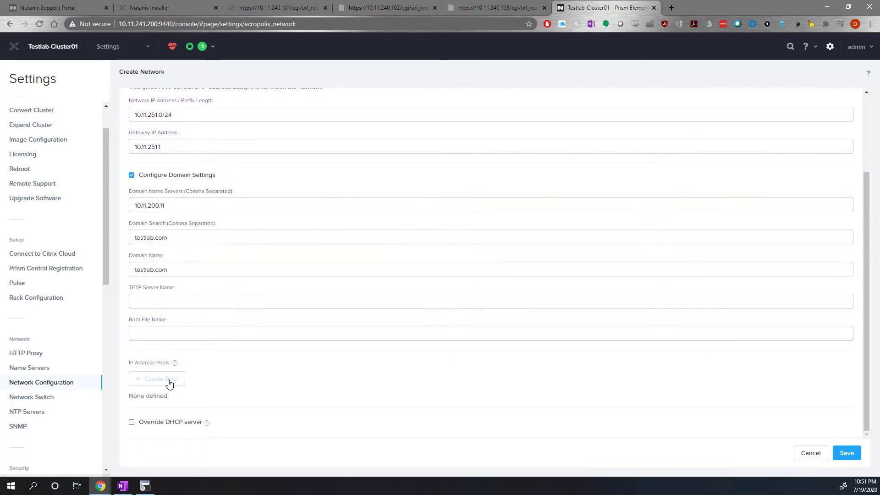
click(164, 123)
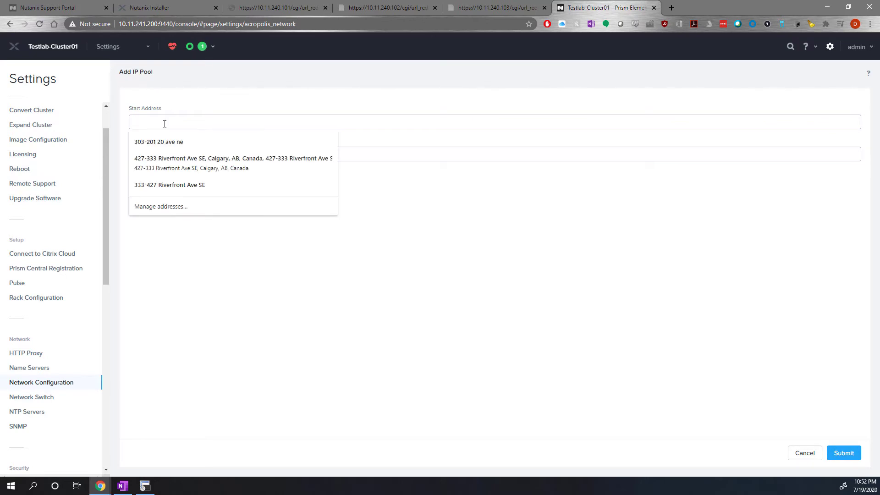
text(10)
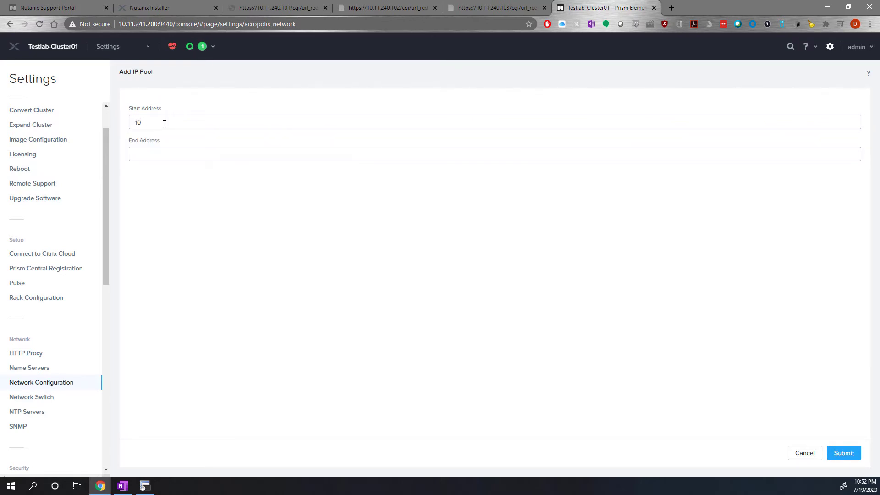
text(.11.251.100)
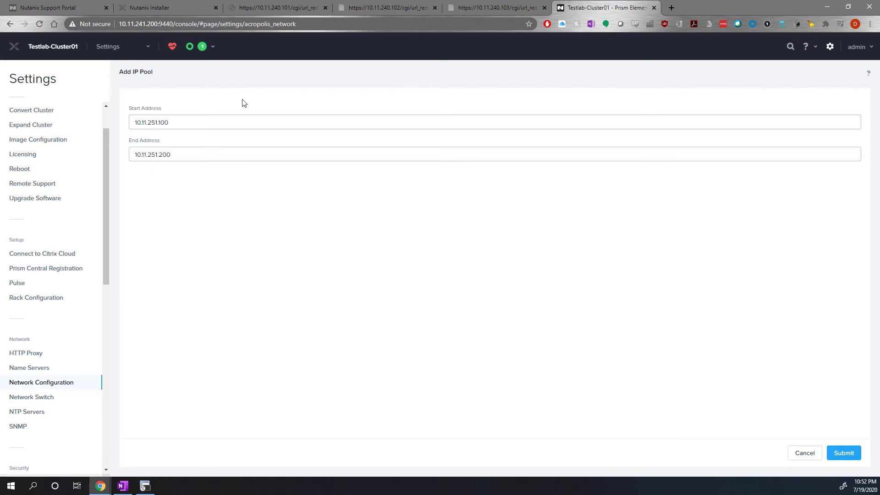
click(845, 453)
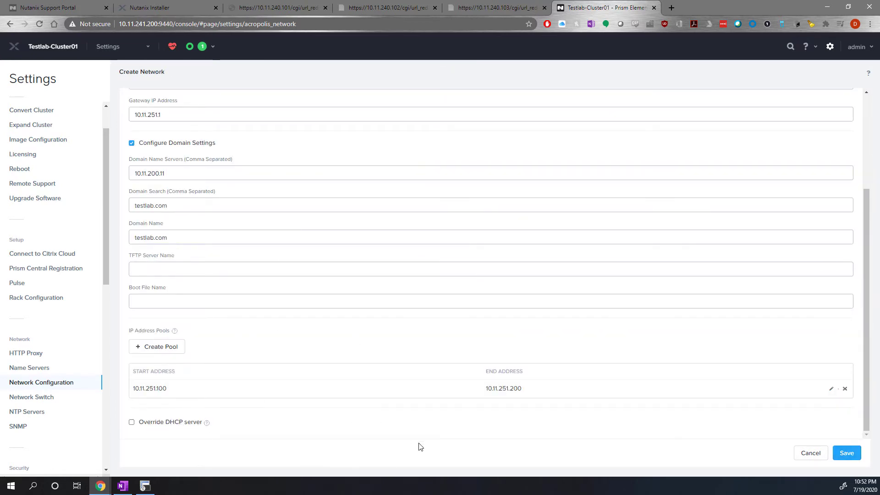
click(846, 452)
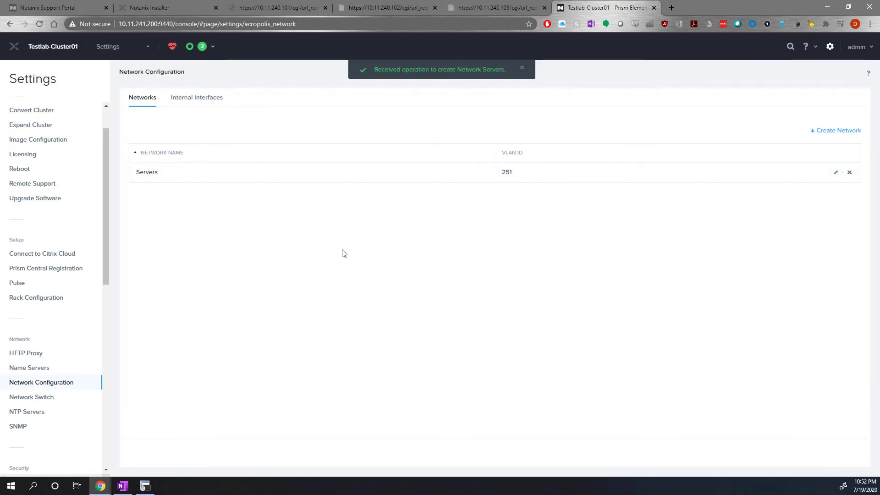
Open the Network page's topology view and check the details of the unknown switch.
click(108, 46)
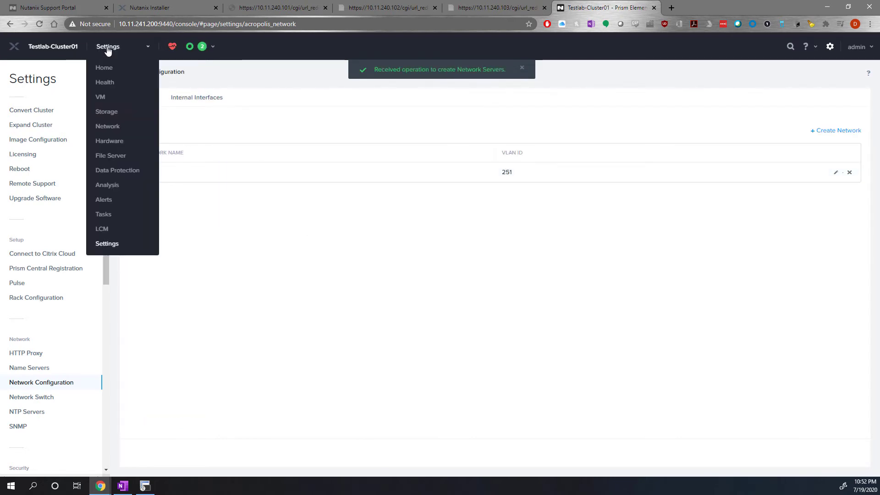
click(108, 127)
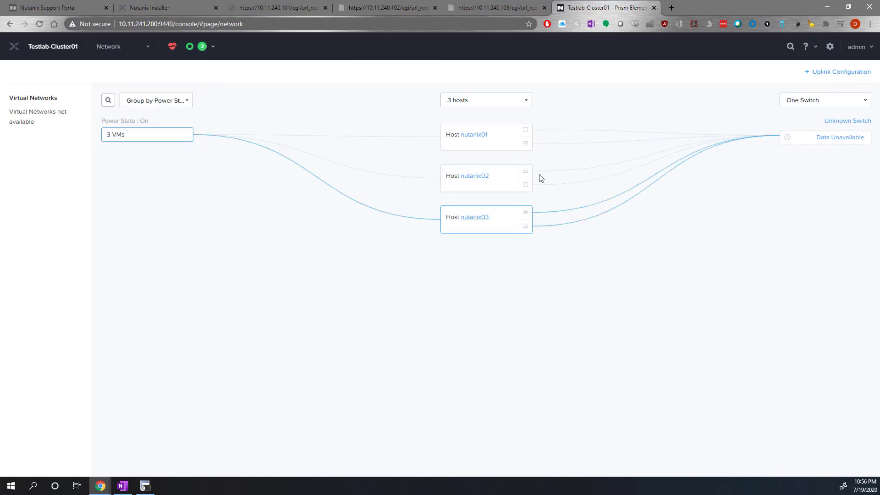
click(850, 123)
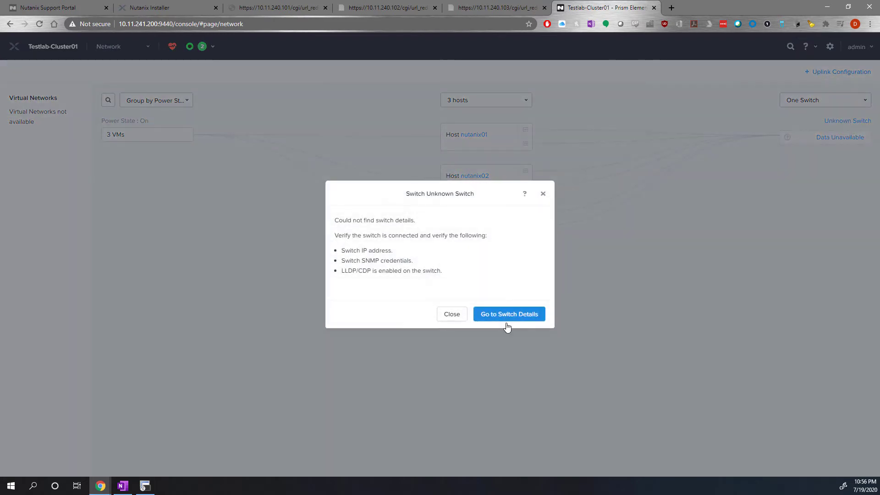
click(523, 318)
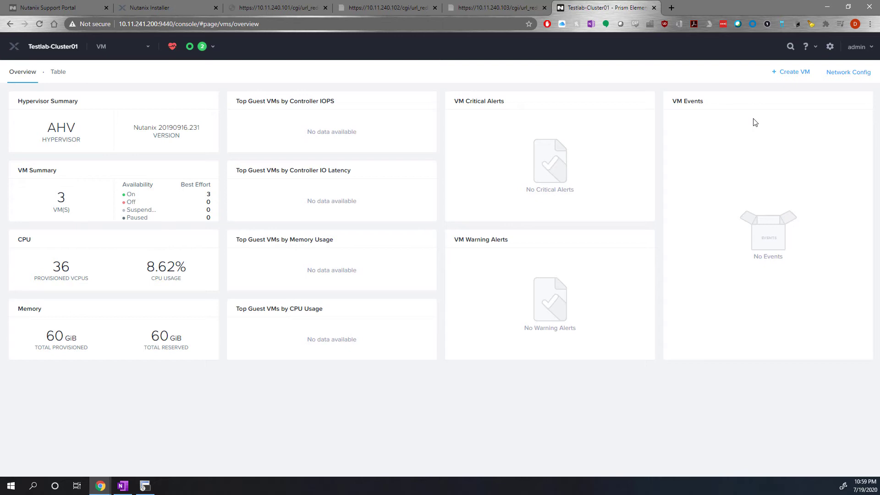
Open the cluster's image configuration settings and start a new image from the uploaded file fortios.qcow2.
click(109, 54)
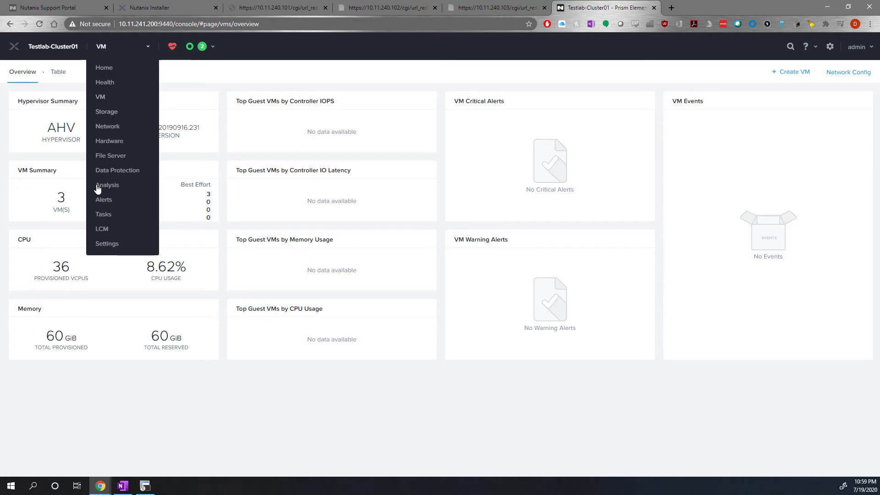
click(104, 244)
scroll(56, 164, up, 1)
click(35, 188)
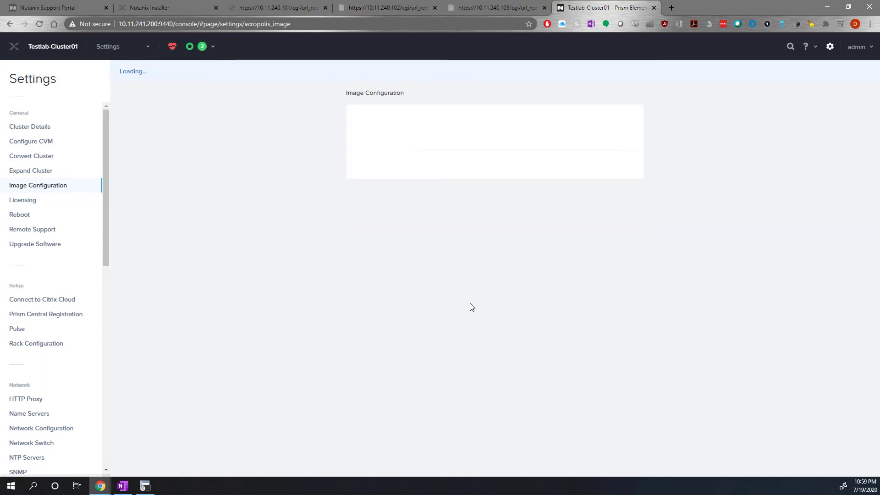
click(395, 120)
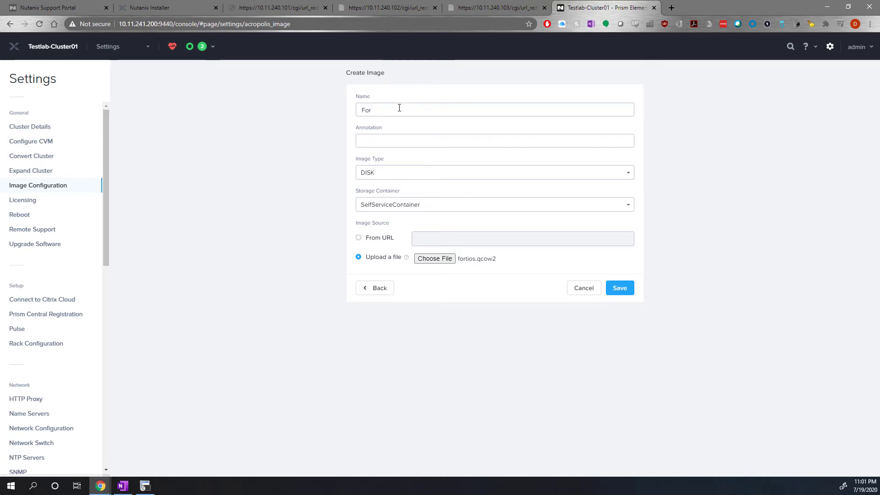
Name the image Fortigate, set its storage container to default-container-178744 and save it.
text(tigate)
click(406, 205)
click(410, 238)
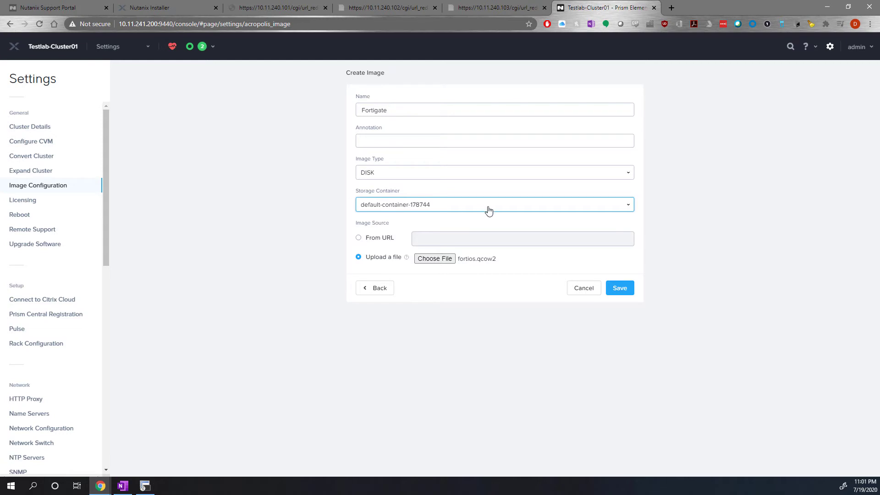
click(616, 290)
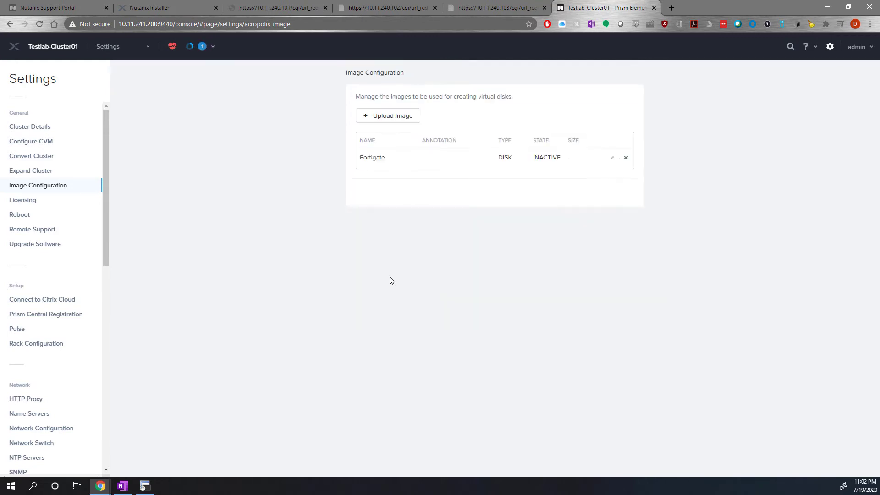
Open the cluster's VM page and start creating a new VM named Fortigate01.
click(106, 47)
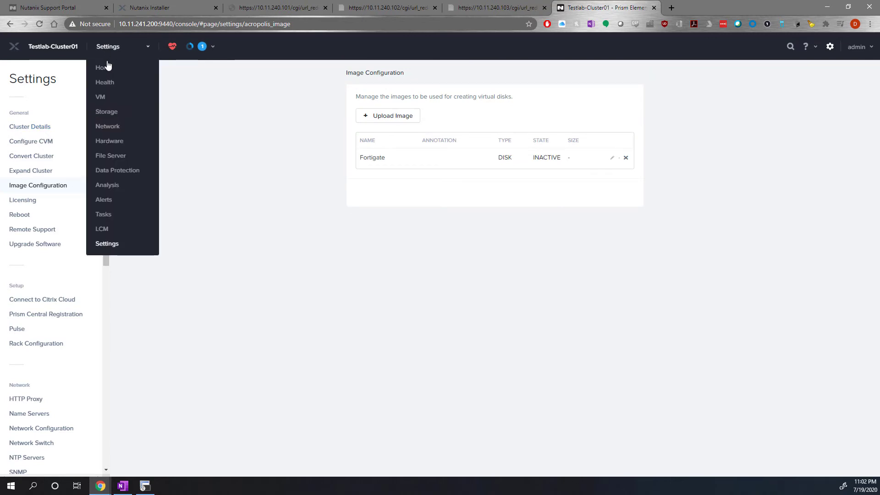
click(118, 51)
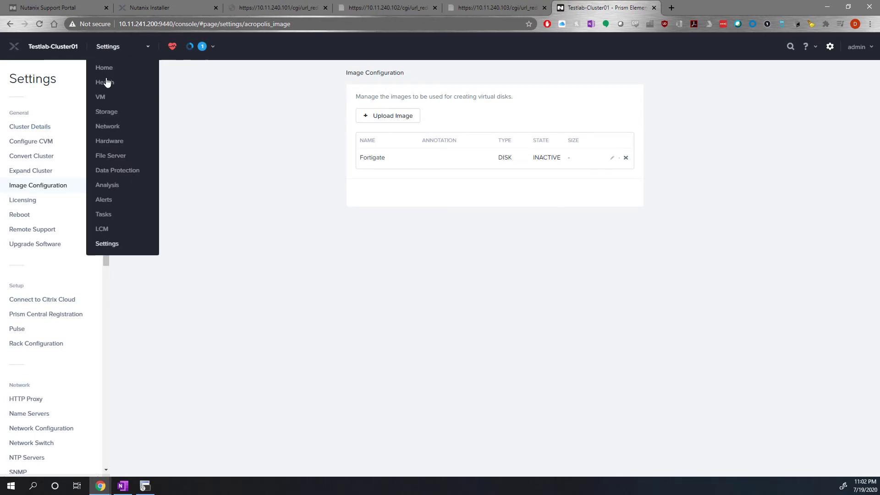
click(101, 96)
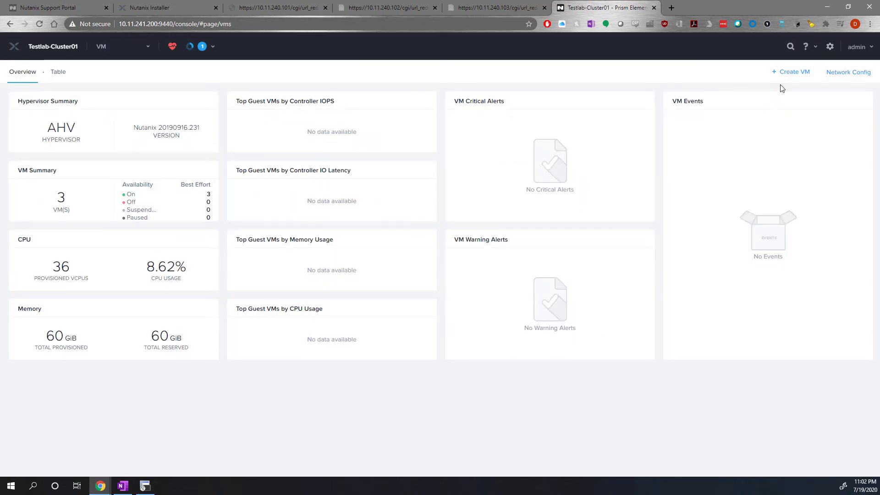
click(787, 72)
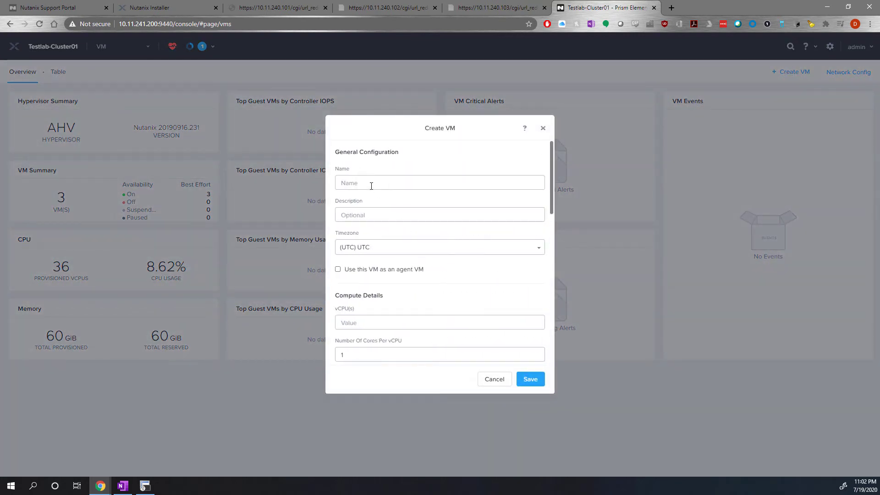
text(Fort)
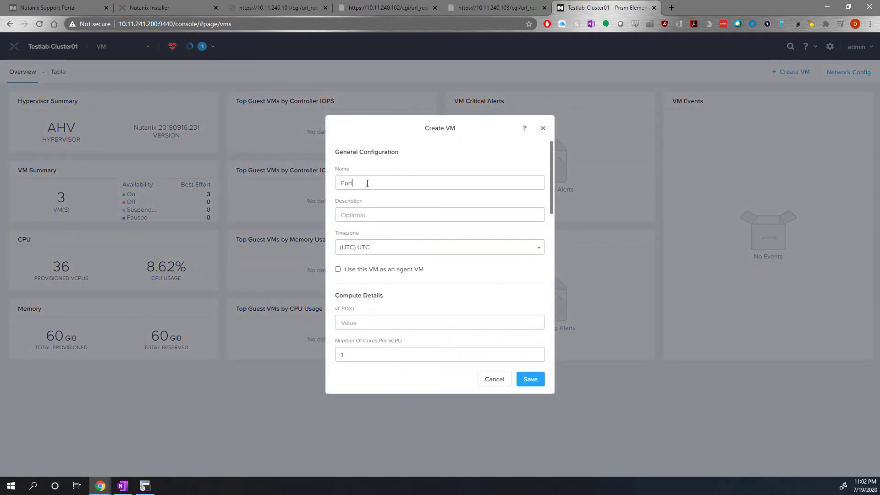
text(igate01)
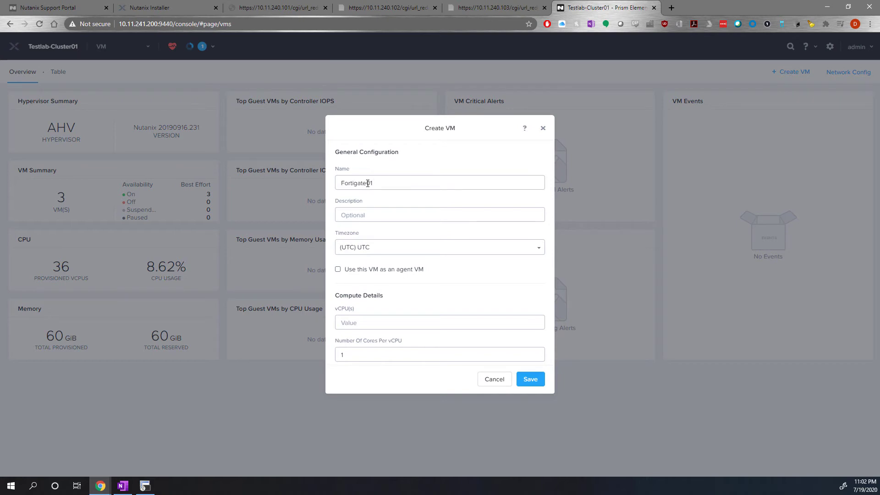
Describe the new VM as "This is a test VM" and set its timezone to (UTC - 06:00) America/Edmonton.
click(379, 212)
text(This is a test VM)
click(419, 250)
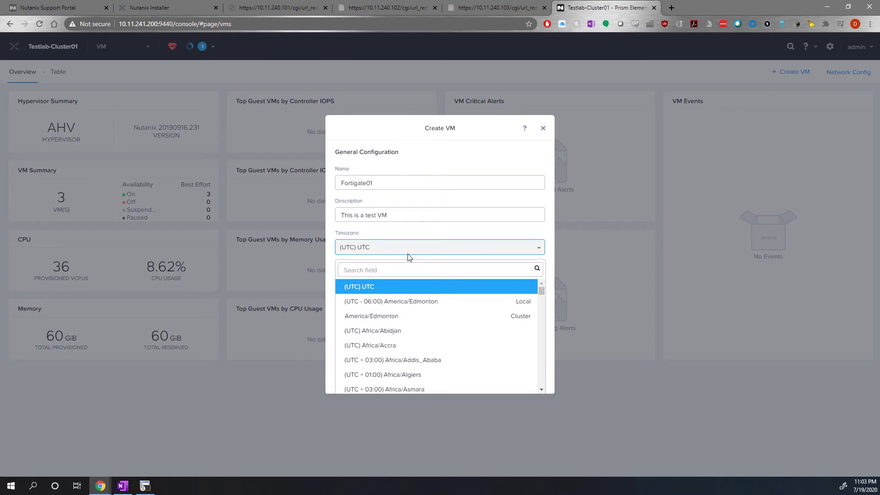
click(399, 301)
Set the VM's compute details to 1 vCPU, 1 core per vCPU and 2048 GiB of memory.
scroll(431, 294, down, 3)
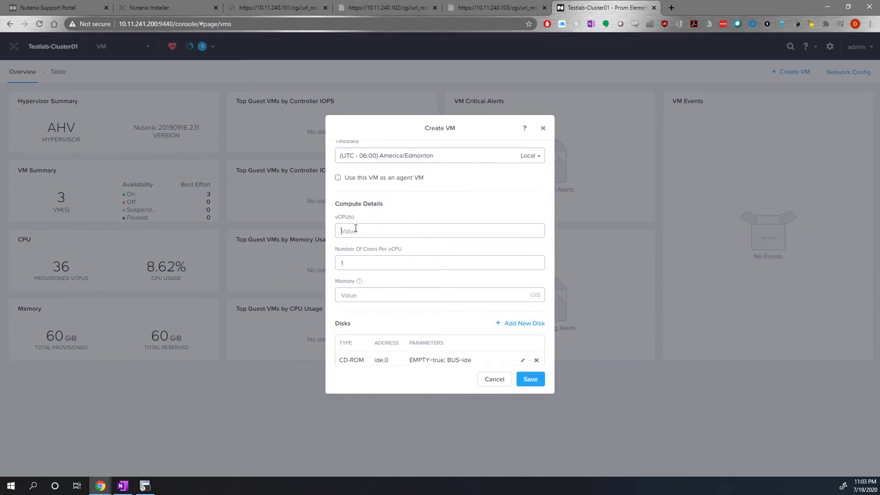
text(1)
double_click(356, 266)
text(2048)
scroll(434, 255, up, 2)
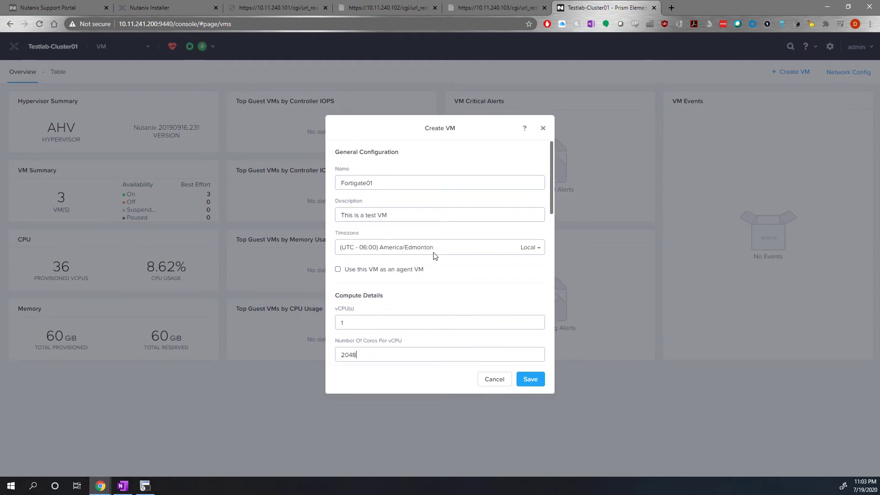
scroll(435, 255, down, 3)
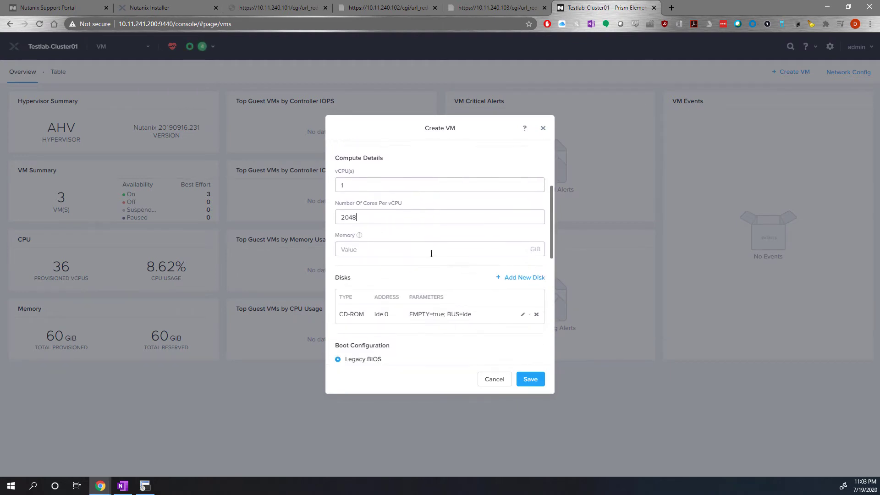
drag(325, 213, 231, 202)
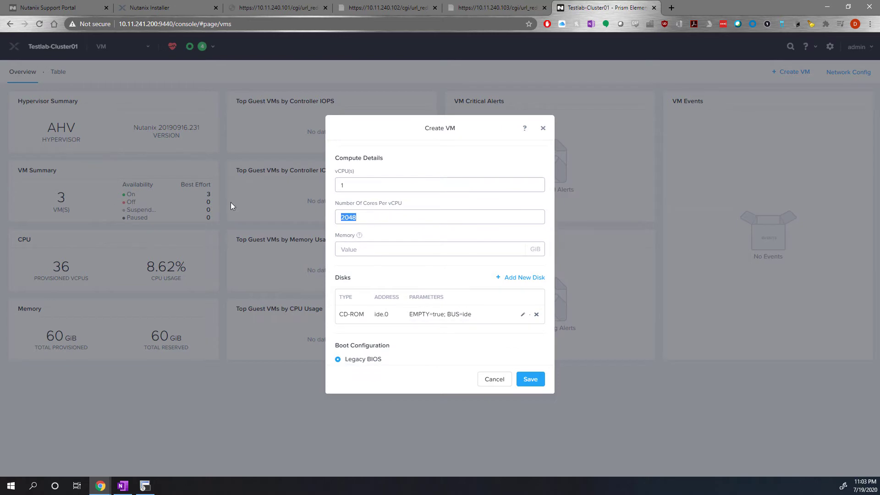
key(BackSpace)
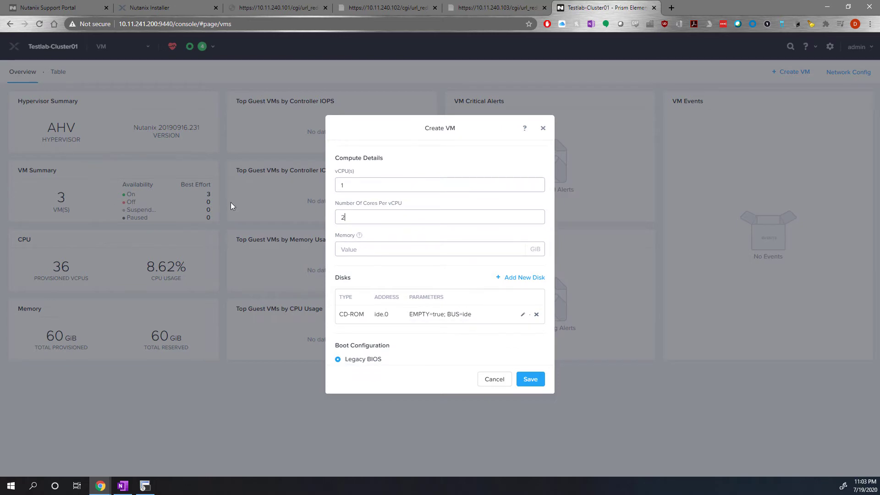
key(Tab)
text(2048)
Delete the VM's empty CD-ROM and add a SCSI disk cloned from the Fortigate image in the image service.
click(536, 314)
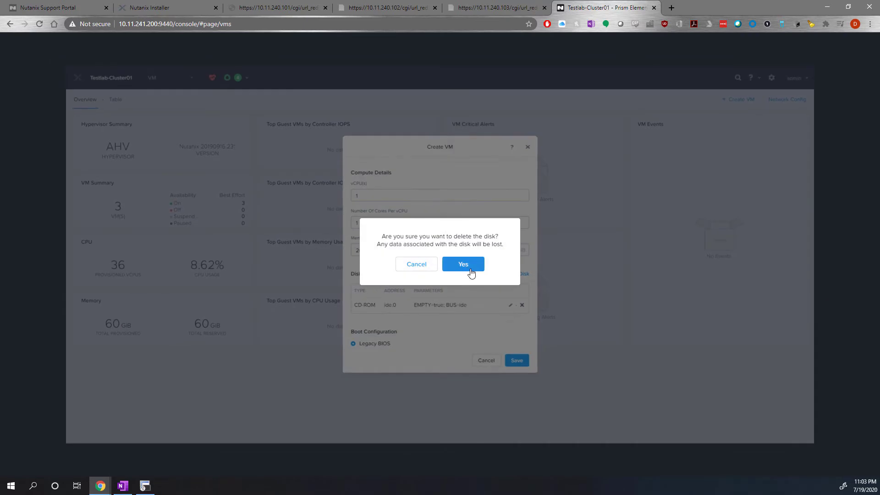
click(468, 266)
click(452, 324)
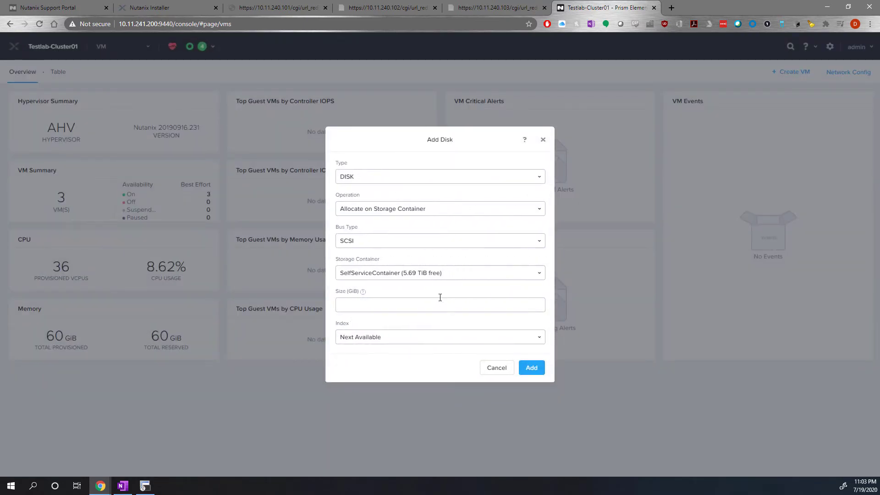
click(368, 181)
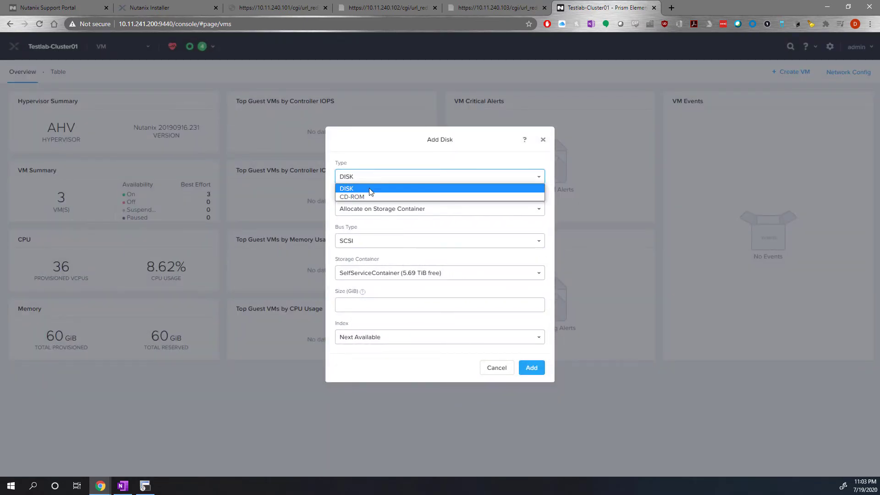
click(360, 211)
click(370, 237)
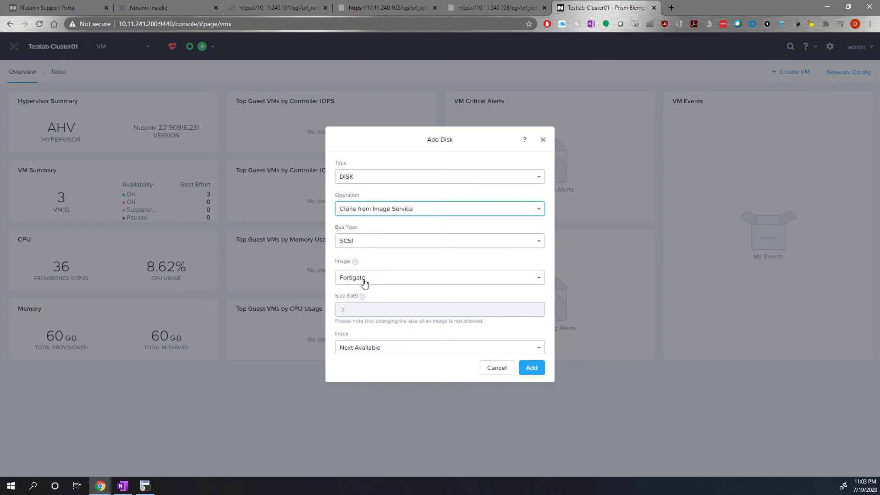
scroll(453, 334, down, 1)
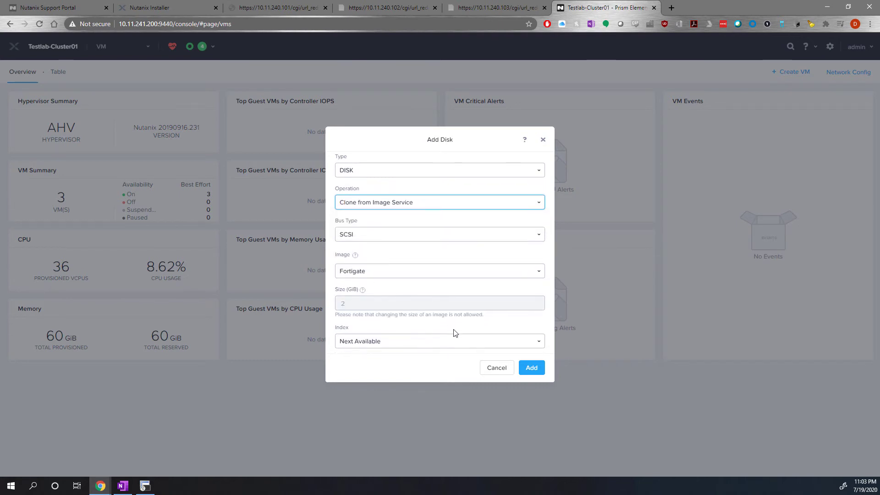
click(529, 367)
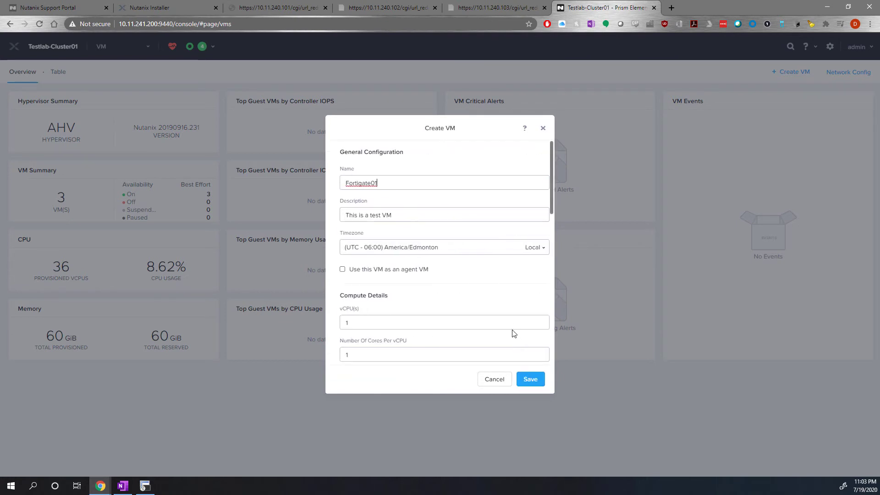
Add a connected network adapter on the Servers network with the IP address 10.11.251.234.
scroll(462, 284, down, 3)
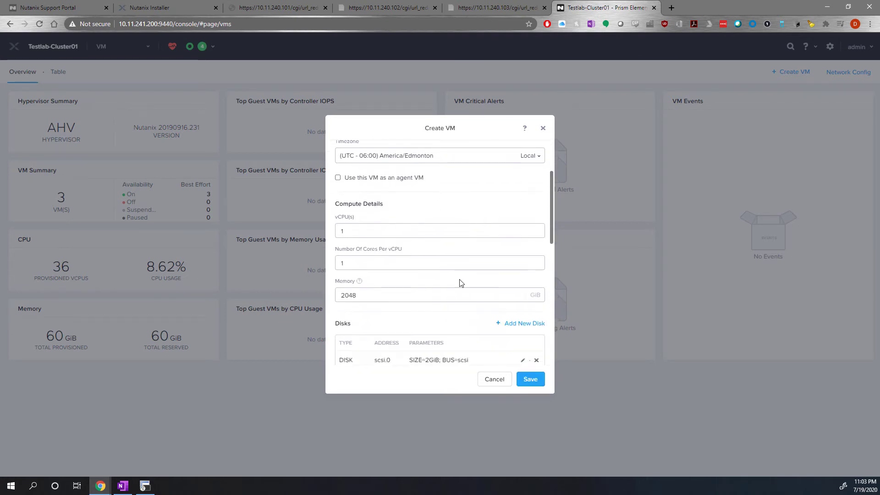
scroll(460, 286, down, 3)
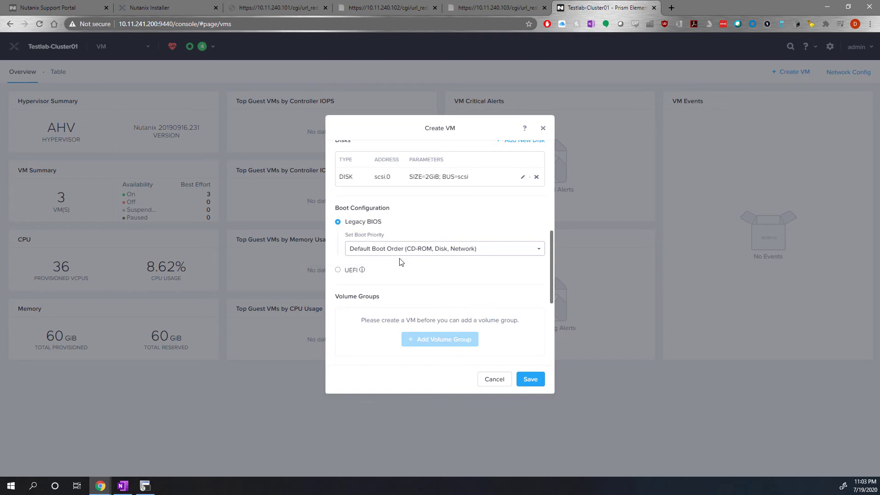
scroll(408, 259, down, 2)
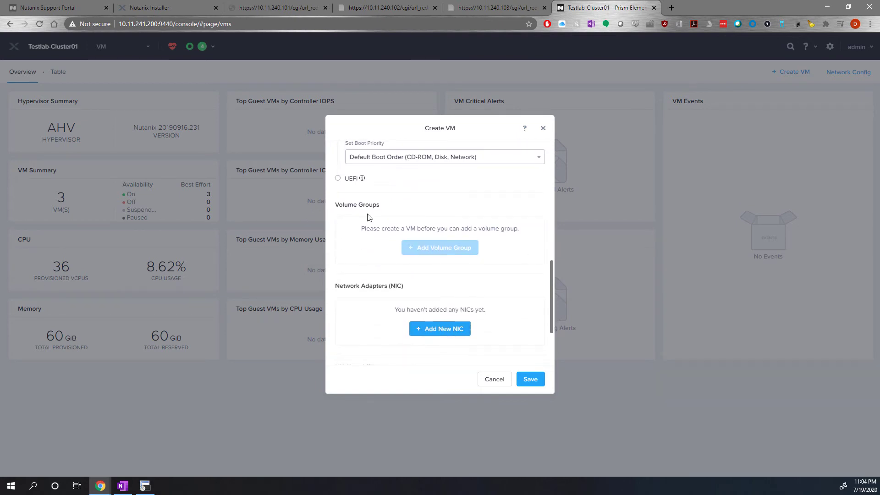
scroll(404, 273, down, 2)
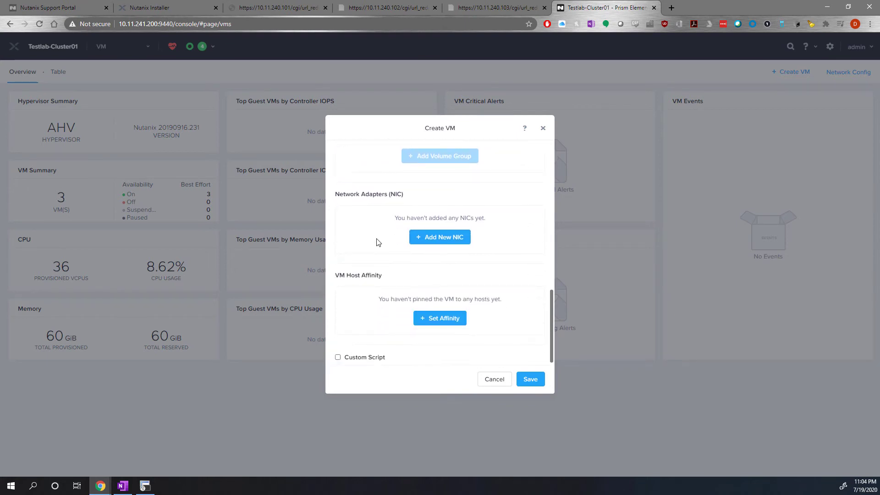
click(431, 237)
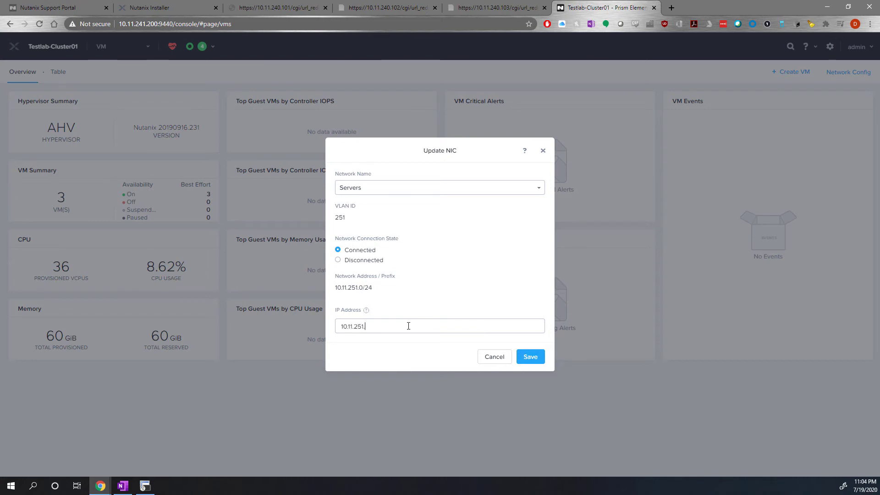
text(234)
click(529, 356)
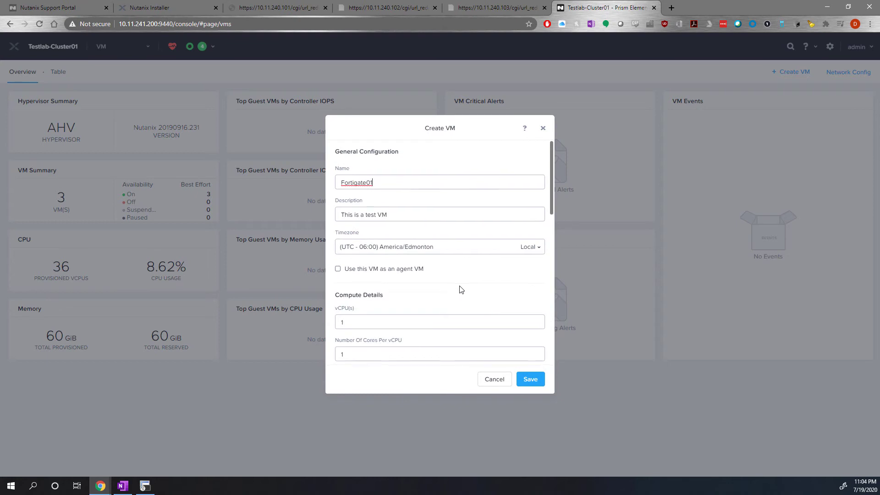
Check the custom script options, turn custom script back off and save the new VM.
scroll(460, 291, down, 10)
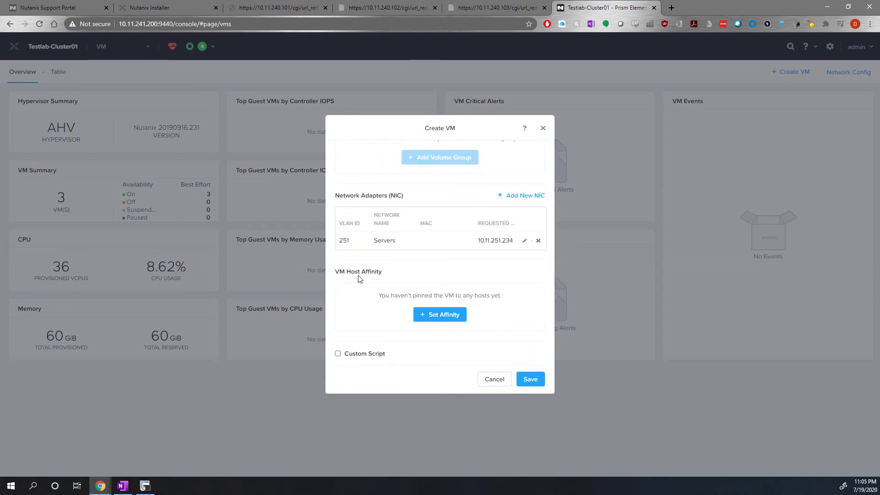
click(356, 354)
scroll(356, 355, down, 3)
click(360, 217)
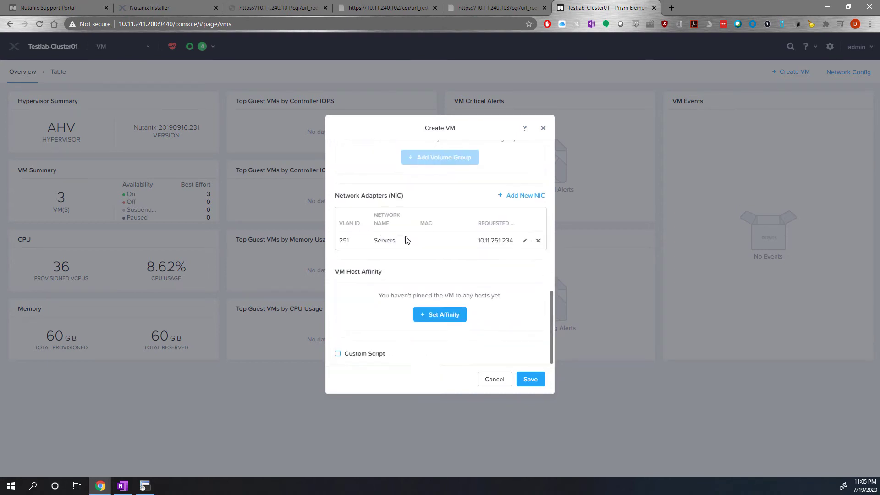
click(530, 379)
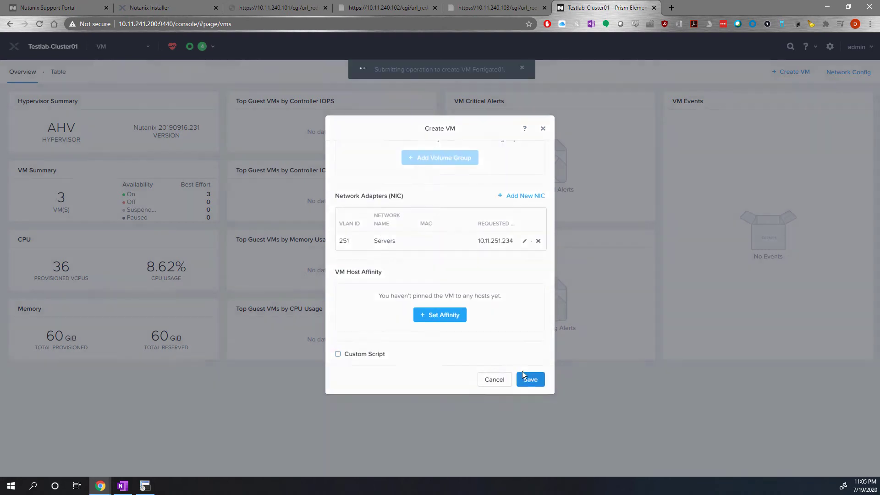
Select Fortigate01 in the VM table and try to power it on.
click(60, 78)
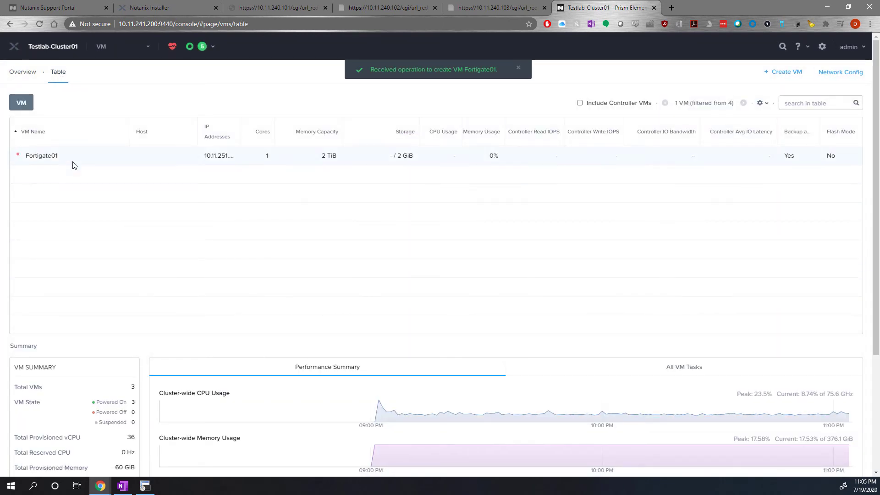
click(99, 157)
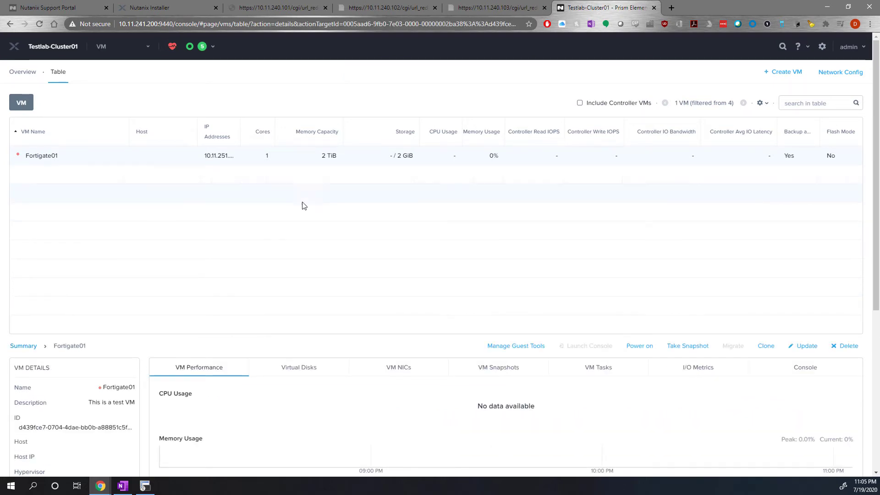
click(639, 346)
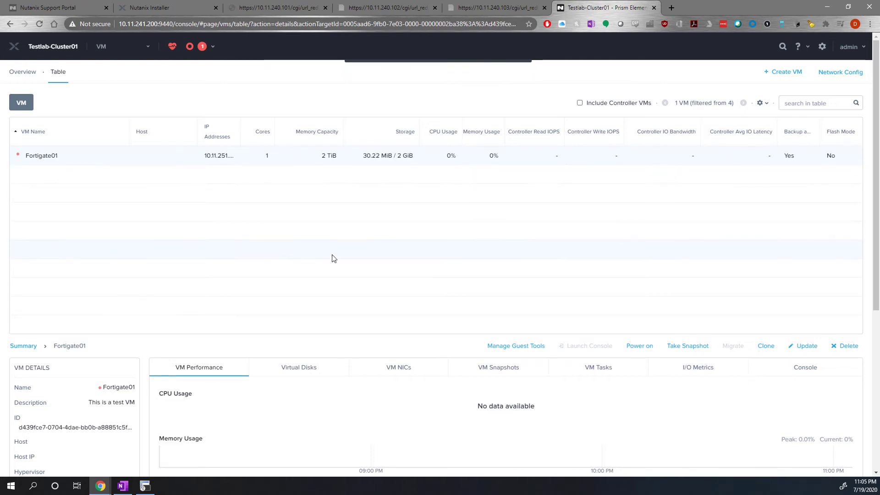
Update Fortigate01 to use 2 GiB of memory and save the change.
click(803, 347)
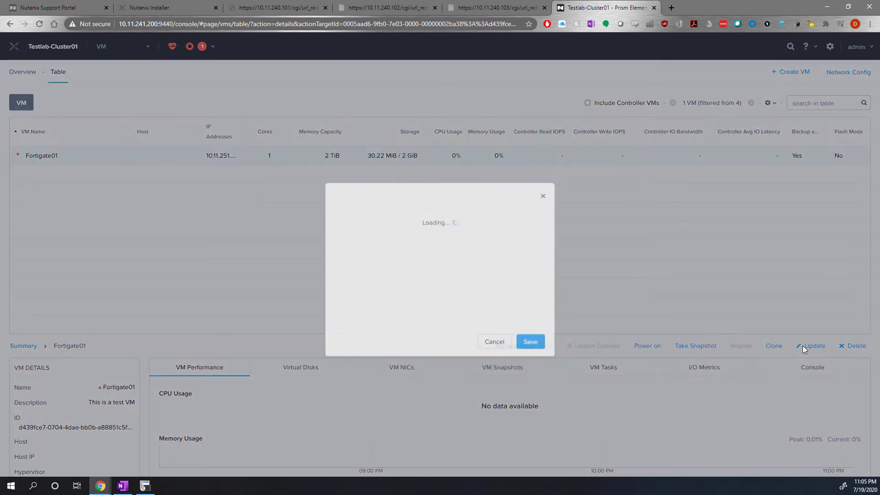
scroll(404, 238, down, 2)
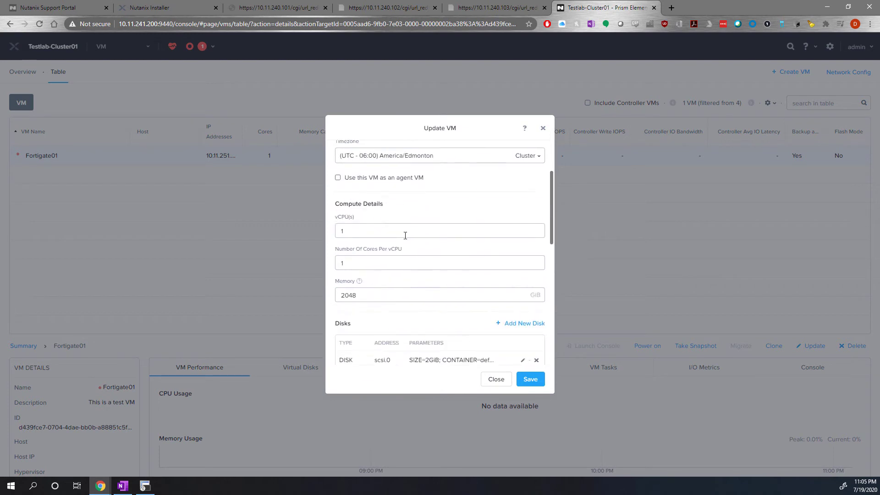
drag(308, 286, 262, 284)
text(2)
click(535, 380)
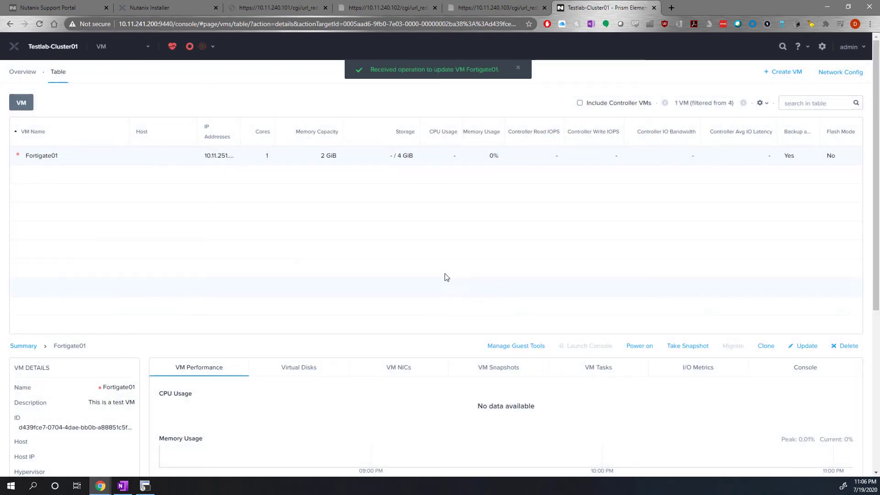
Power on the Fortigate01 VM and launch its console.
click(638, 346)
click(561, 347)
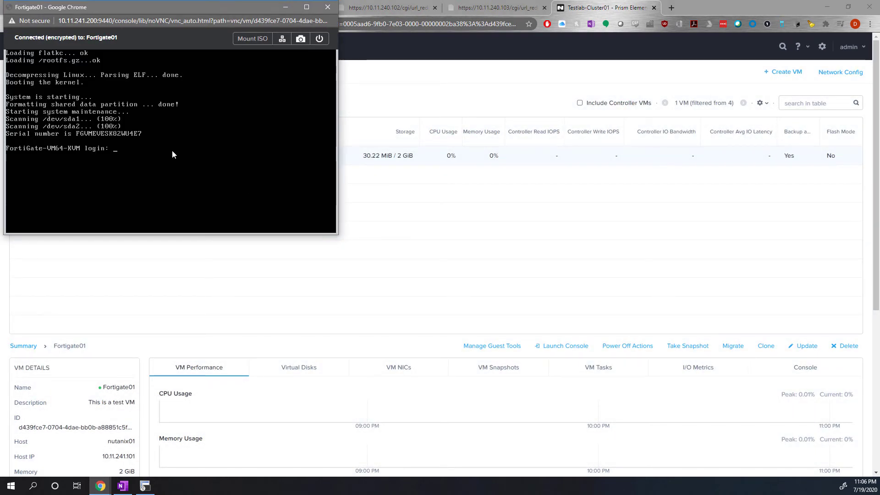
Log in to the FortiGate console as admin and enter and confirm a new account password.
text(admin)
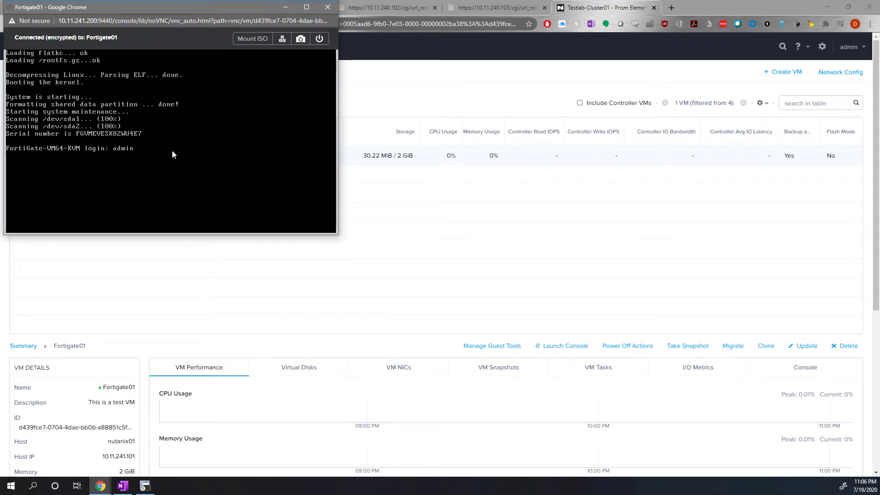
key(Return)
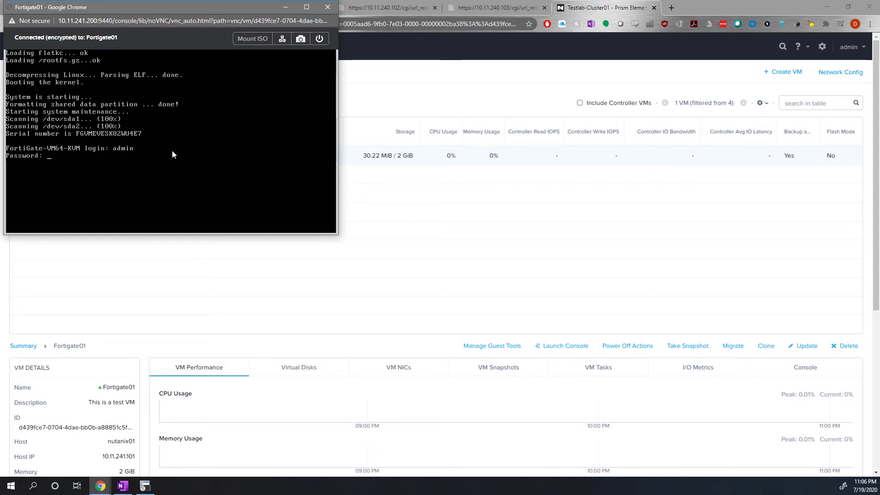
key(Return)
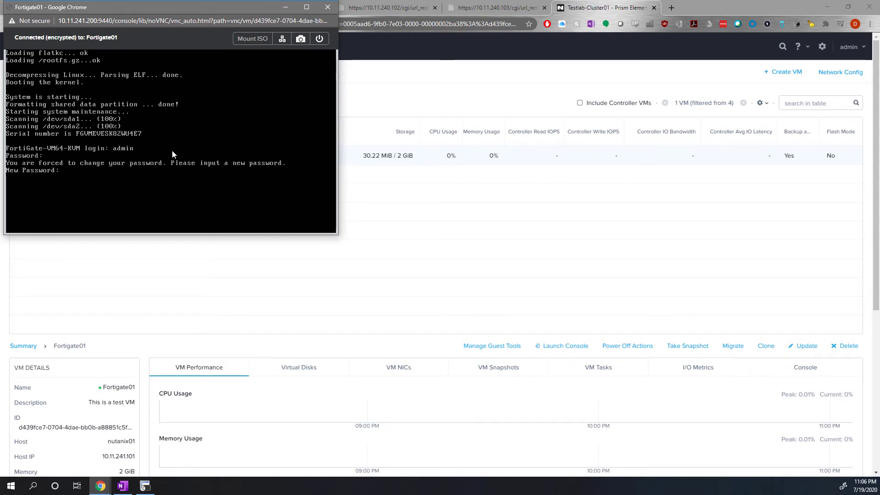
key(Return)
key(Return)
Run get system interface on the FortiGate and examine the IP address of port1.
text(get system interface)
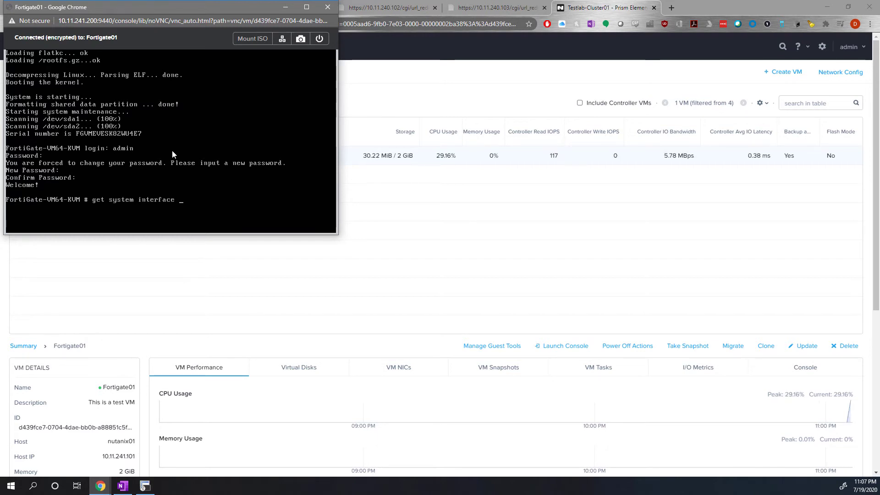
key(Return)
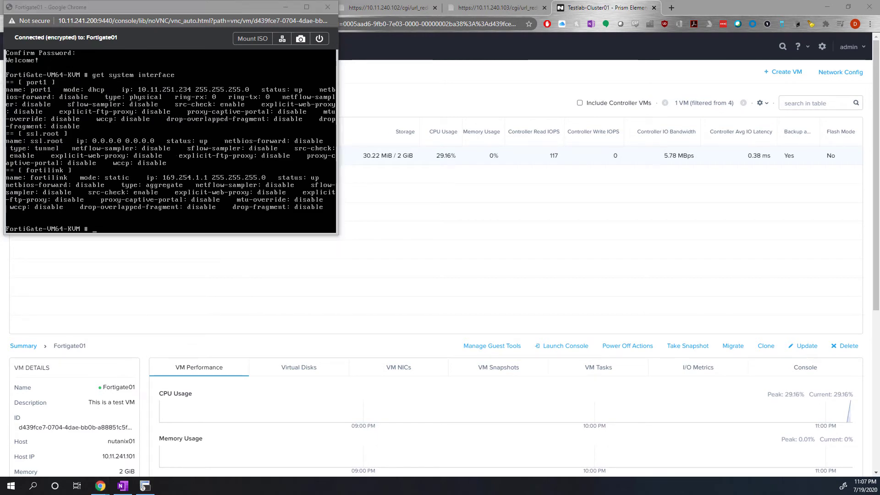
mouse_move(126, 88)
mouse_down()
mouse_move(181, 73)
mouse_move(201, 113)
mouse_move(141, 111)
mouse_move(158, 86)
mouse_up()
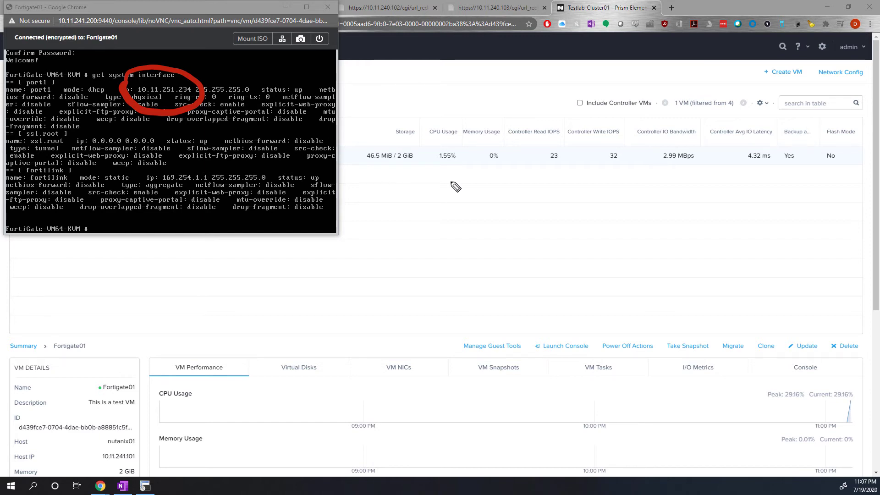
Test connectivity from the FortiGate with execute ping 10.11.251.1, then stop the ping.
click(183, 165)
text(exec)
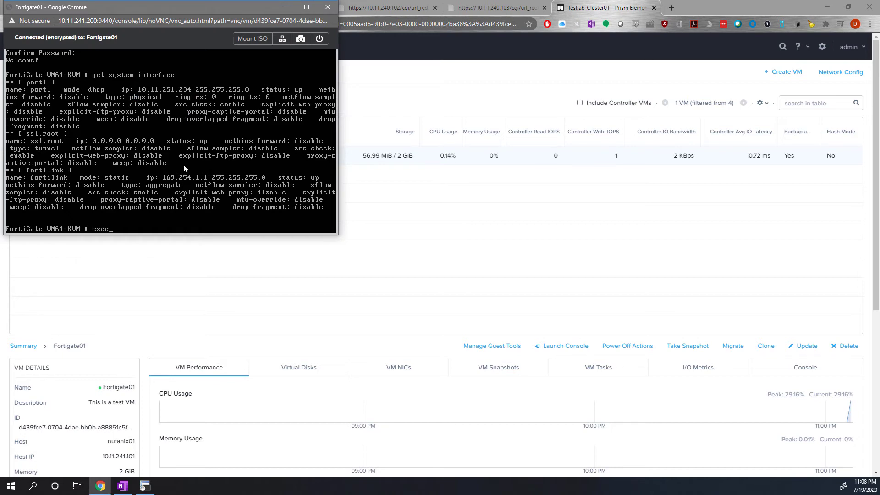
text(ute ping 10.)
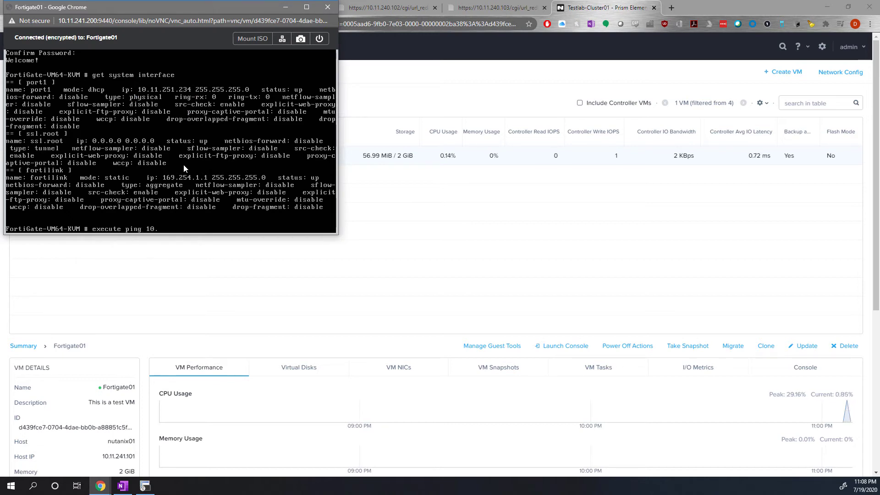
text(11.251.1)
key(Return)
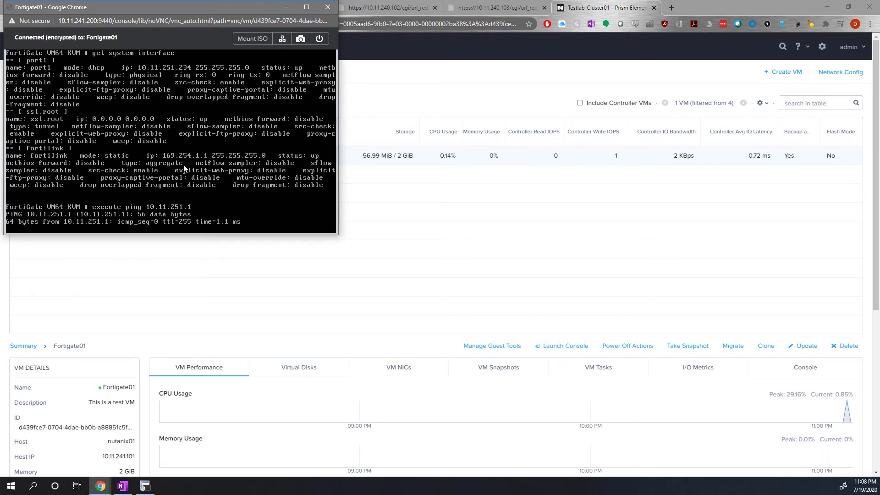
key(ctrl+c)
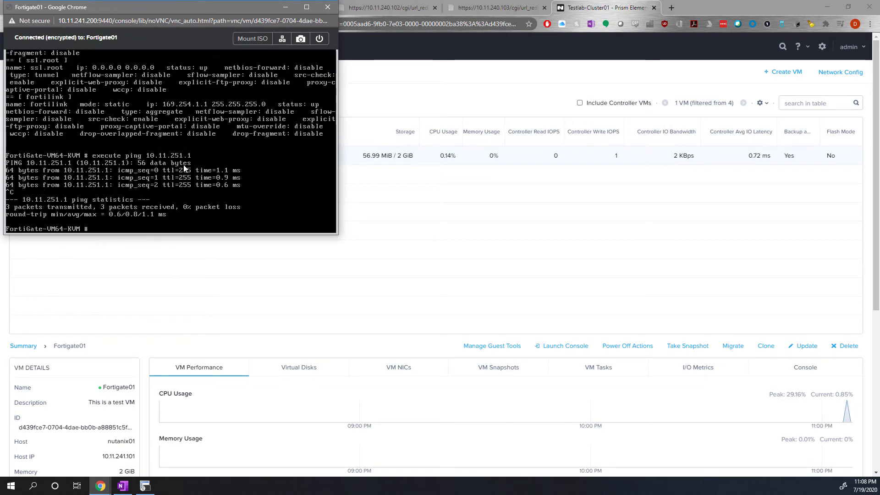
Run execute ping 4.2.2.2 from the FortiGate, stop it and close the VM console window.
key(Up)
key(BackSpace)
key(BackSpace)
key(BackSpace)
key(BackSpace)
key(BackSpace)
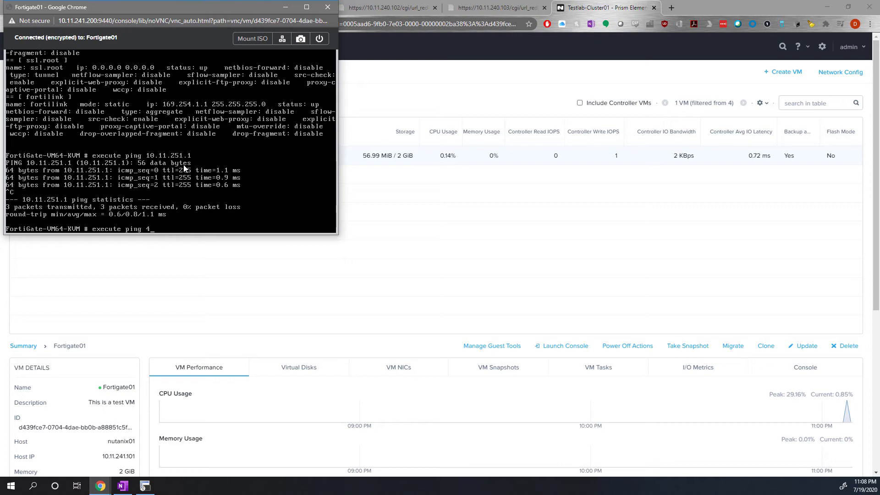
text(4.2.2.2)
key(Return)
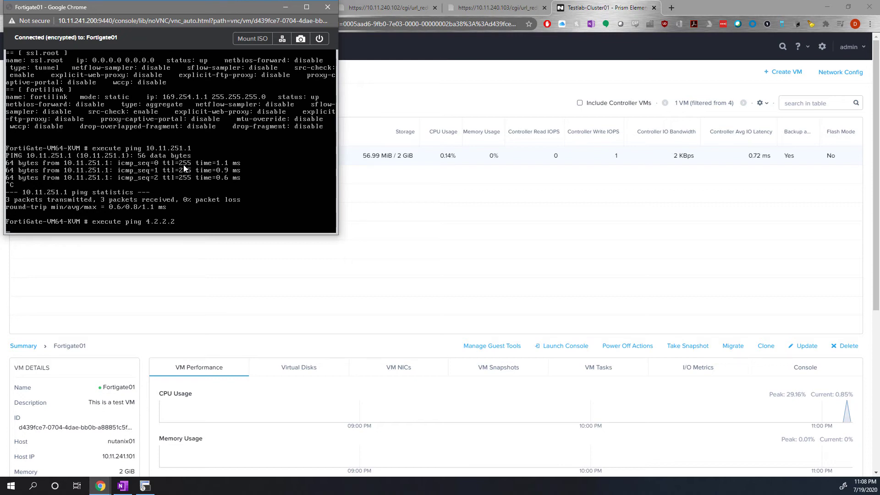
key(ctrl+c)
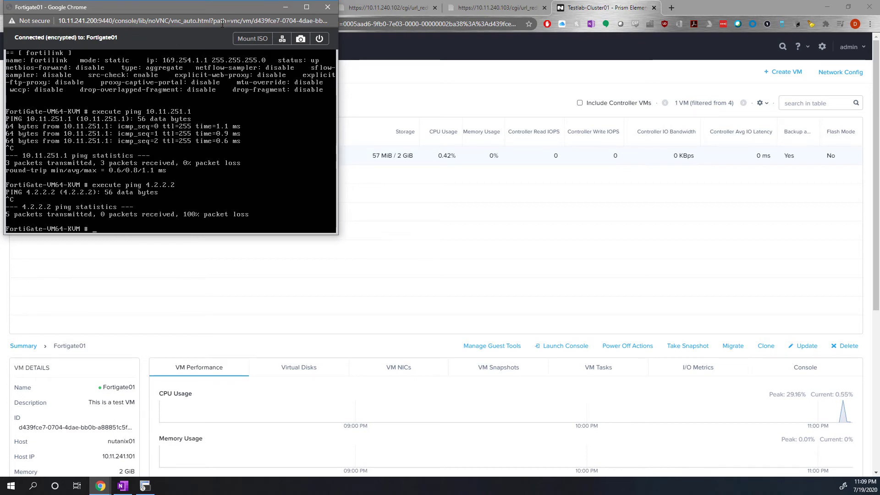
drag(158, 8, 205, 59)
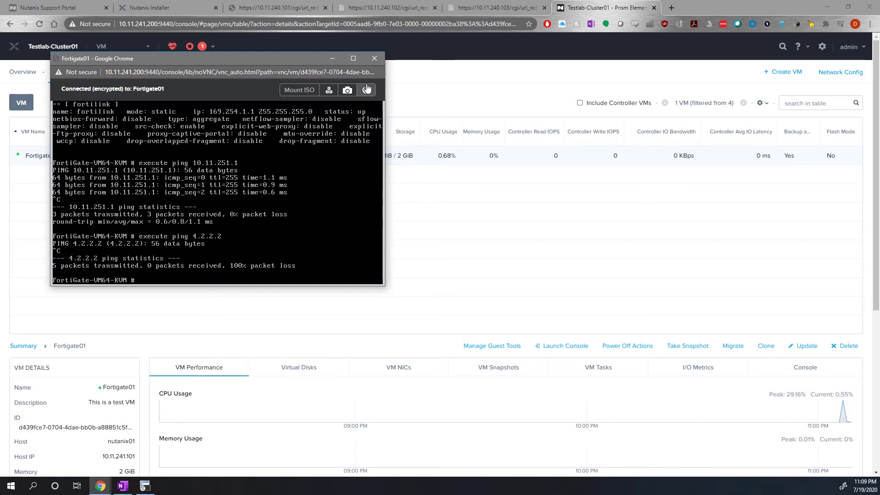
click(373, 59)
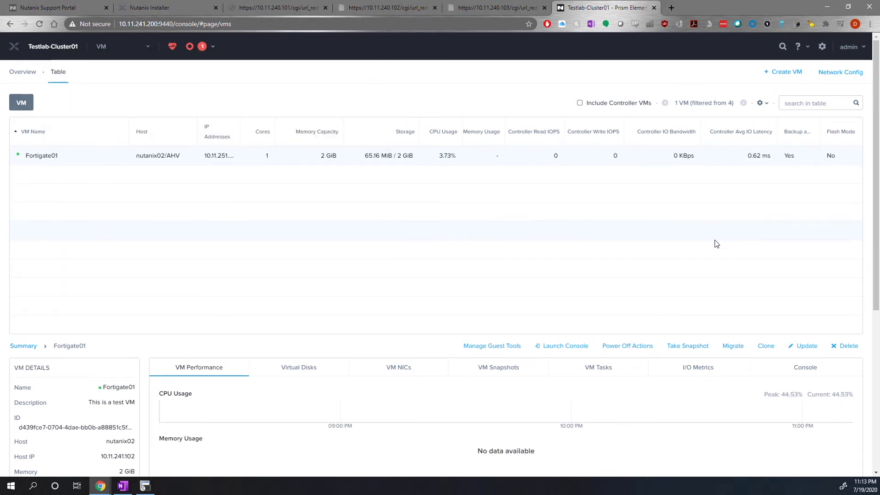
Create one clone of Fortigate01 named Fortigate02 and select the clone in the VM table.
click(765, 345)
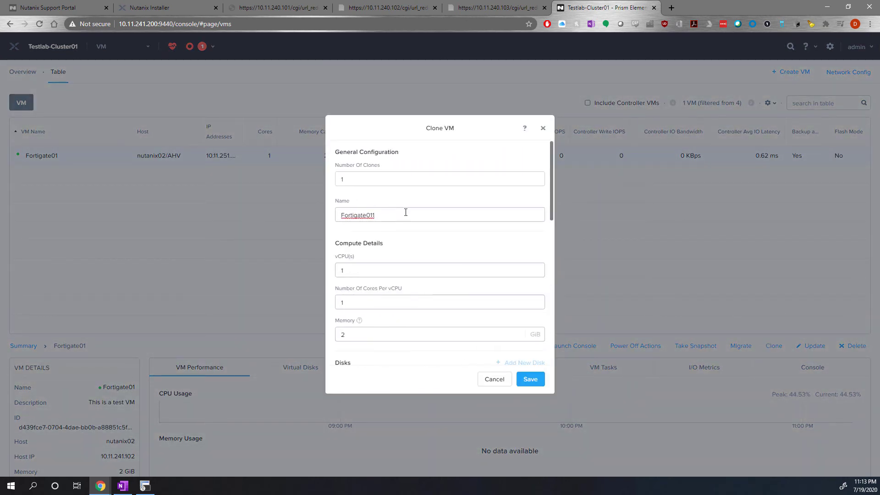
key(BackSpace)
text(2)
key(BackSpace)
key(BackSpace)
text(2)
click(527, 384)
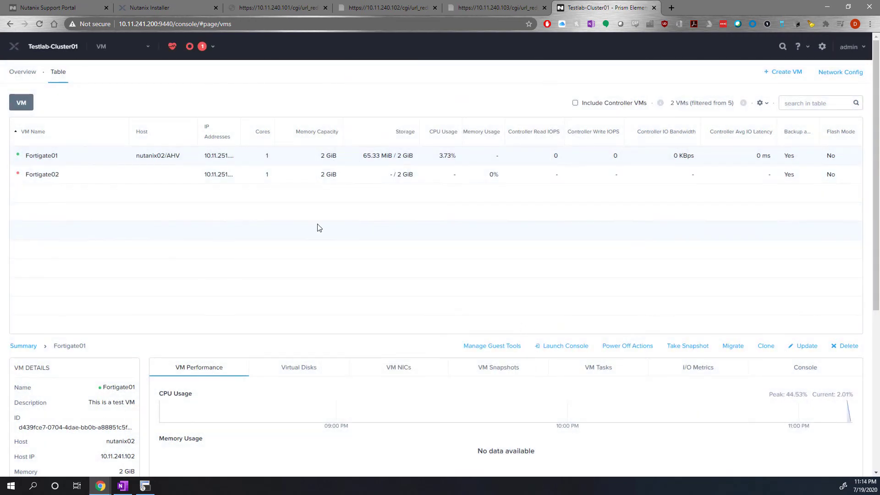
click(602, 175)
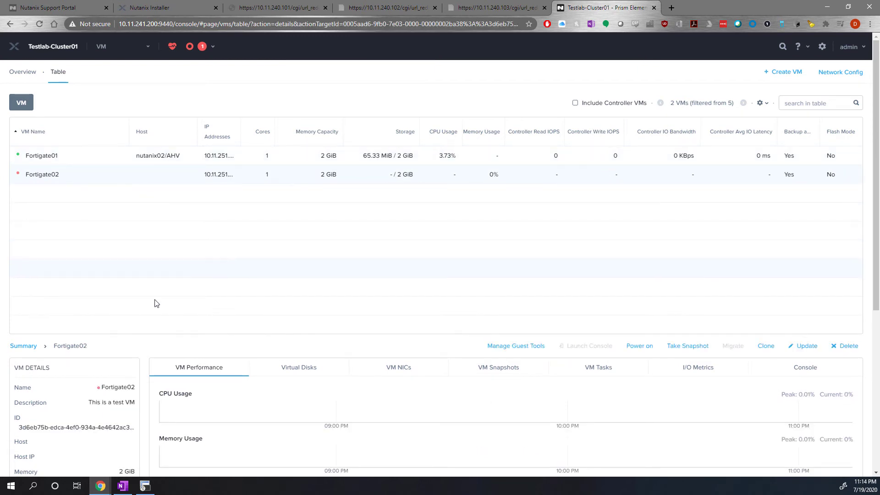
Migrate the Fortigate01 VM to host nutanix03 (10.11.241.103).
click(92, 163)
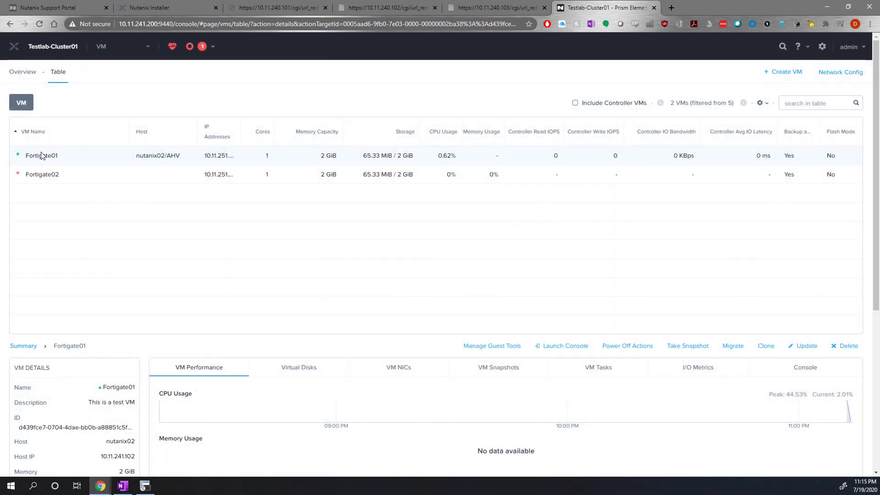
click(731, 346)
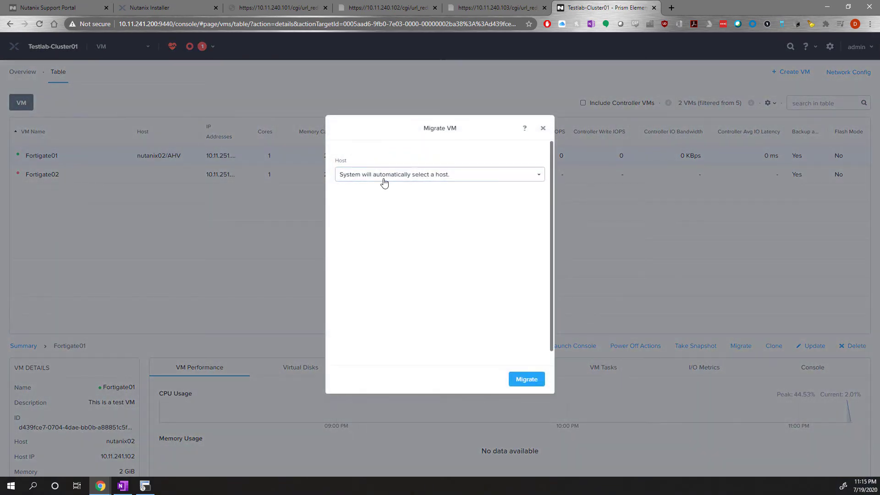
click(386, 178)
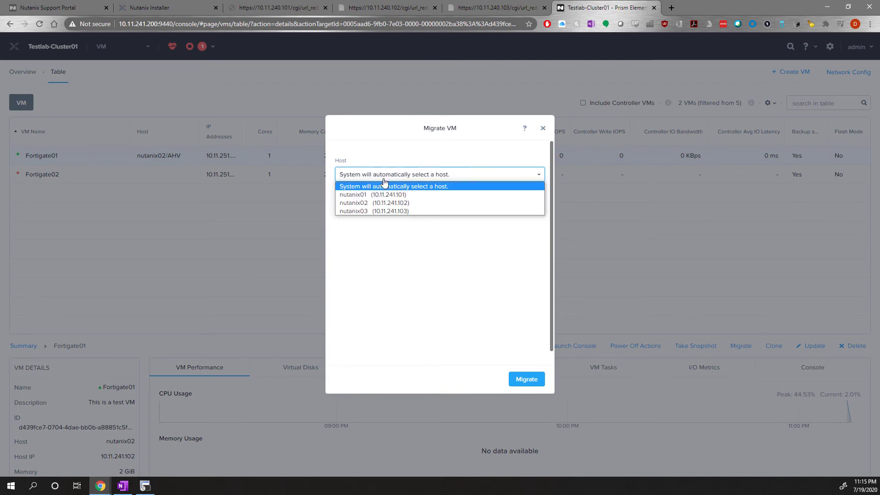
click(374, 211)
click(537, 383)
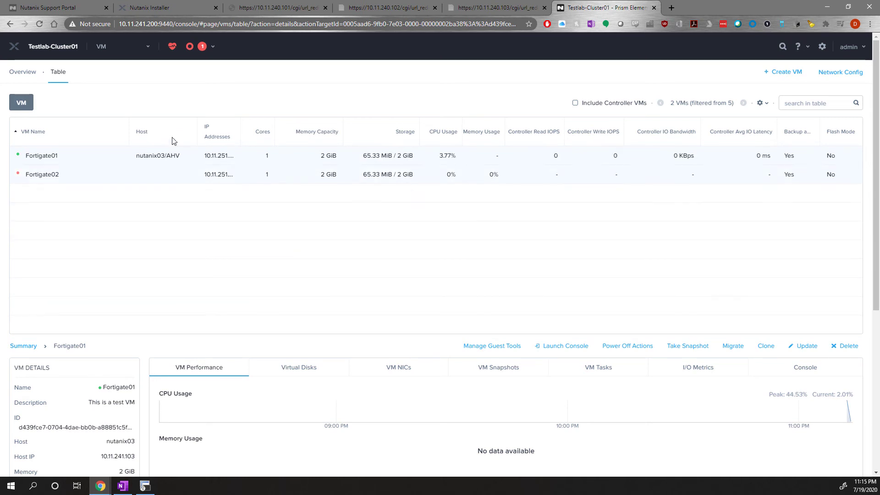
From the Home dashboard, start deploying a new Prism Central instance and download version 5.17.1.1.
click(100, 47)
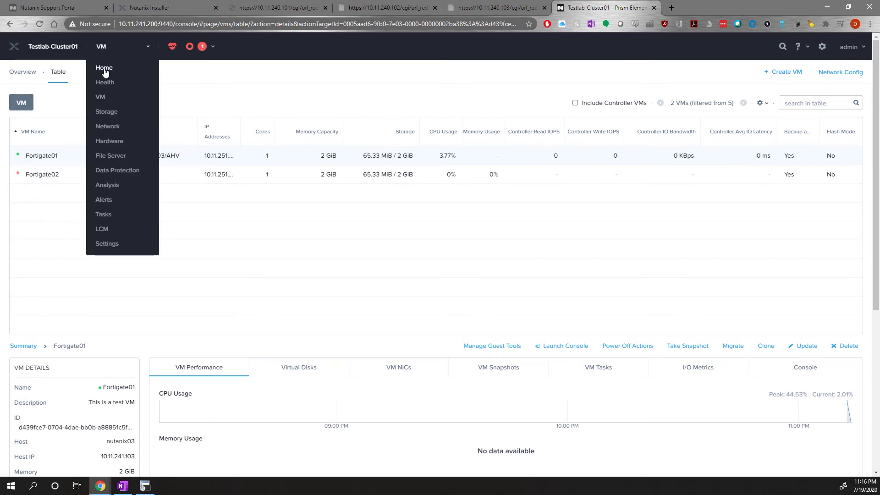
click(103, 69)
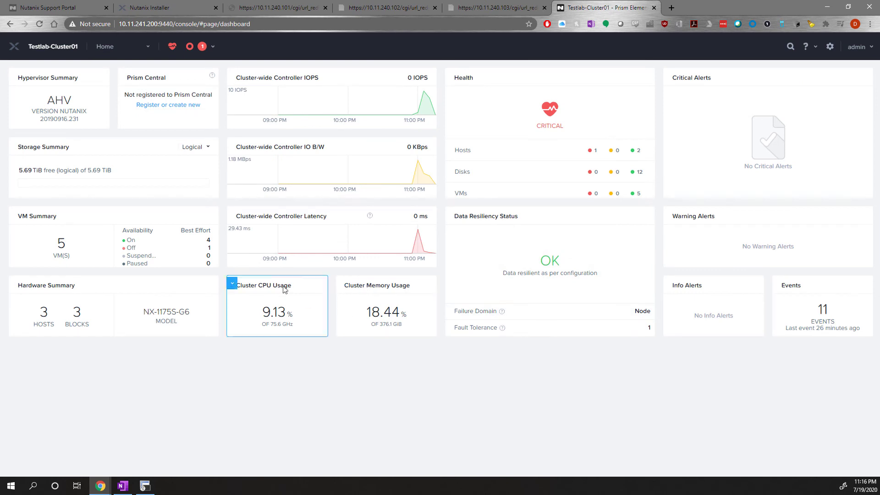
click(146, 106)
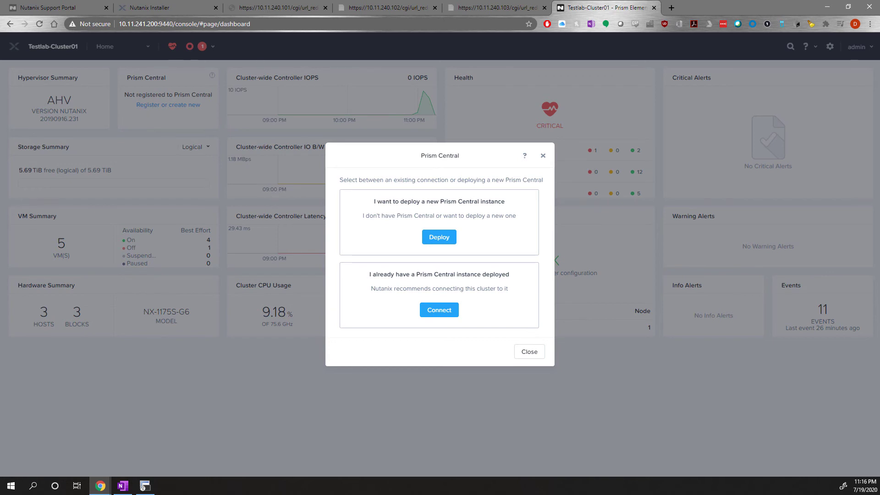
click(439, 242)
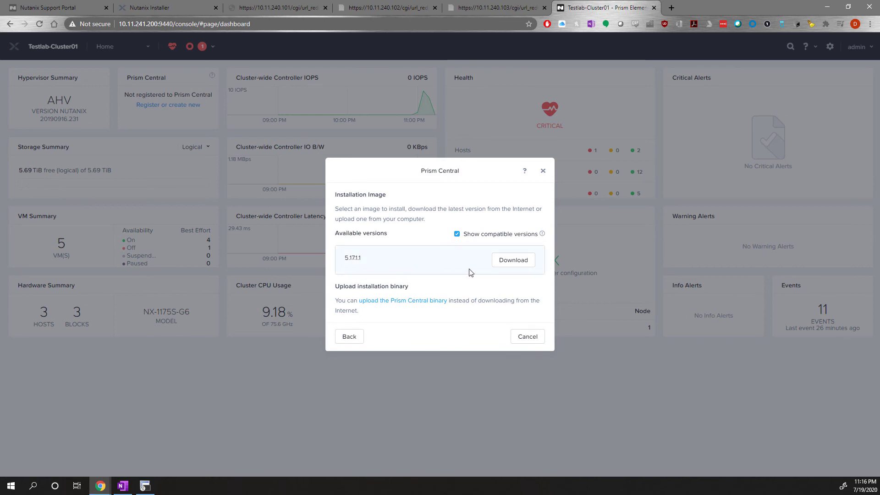
click(508, 265)
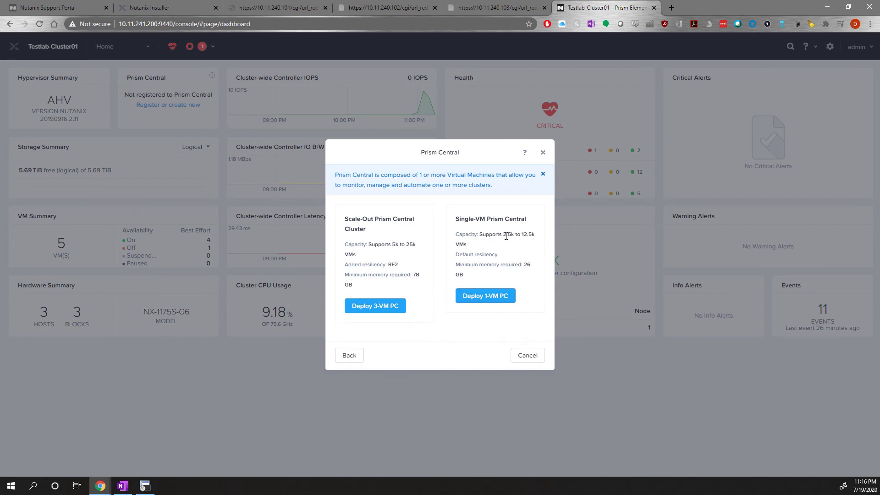
Check the Single-VM Prism Central capacity and choose the 1-VM deployment.
drag(515, 235, 528, 235)
click(507, 258)
click(480, 299)
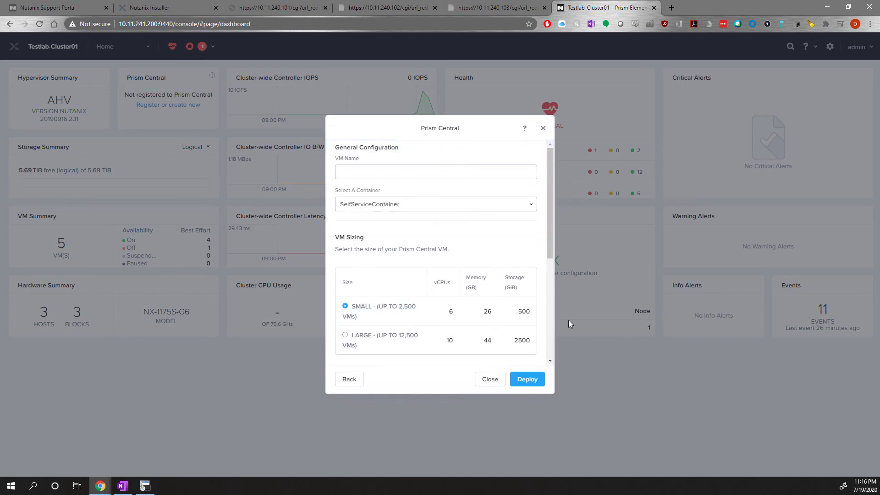
Name the Prism Central VM PrismCentral01 and select default-container-178744 as its storage container.
click(388, 173)
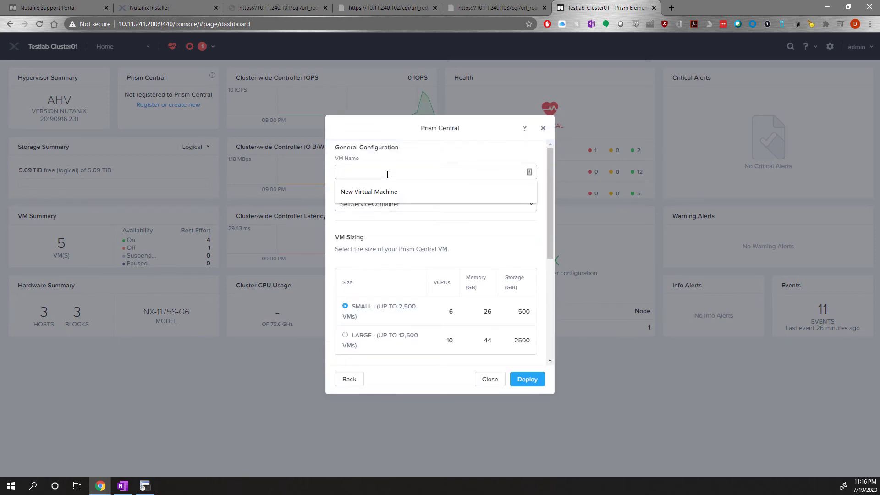
text(Pri)
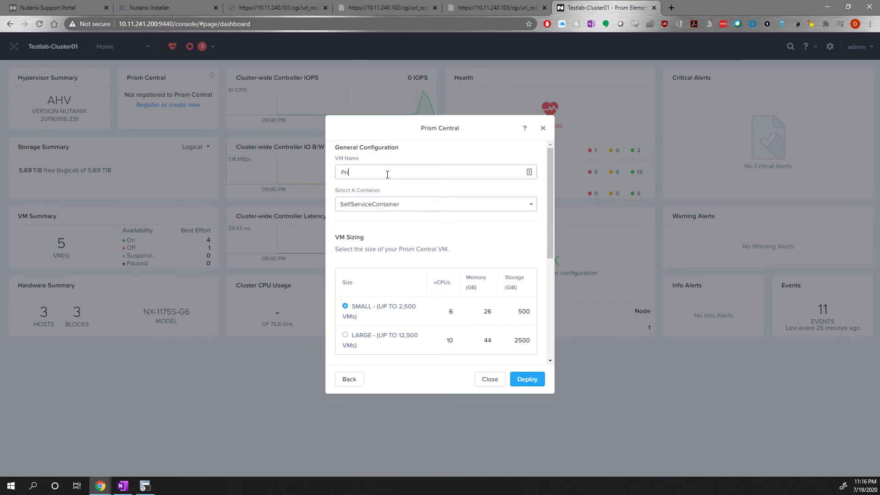
text(me)
key(BackSpace)
text(mCentral01)
click(384, 208)
click(367, 235)
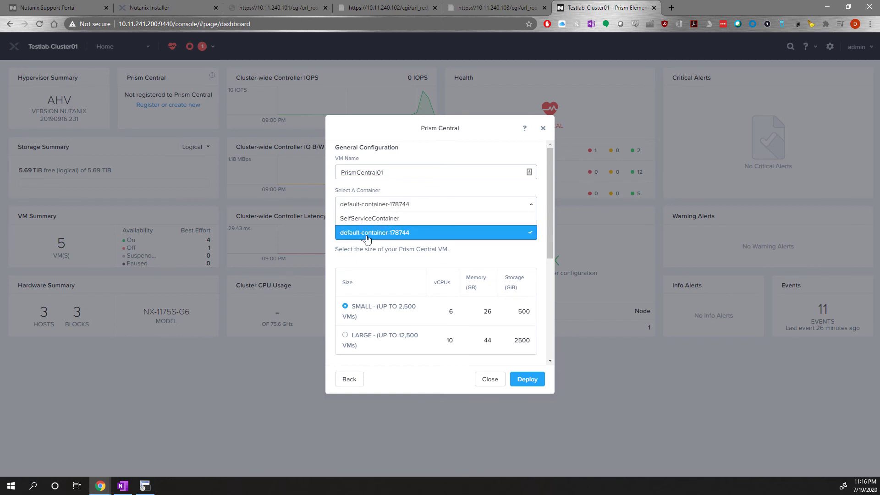
Give the Prism Central VM the IP address 10.11.251.200 on the Servers network and submit the deployment.
scroll(440, 257, down, 2)
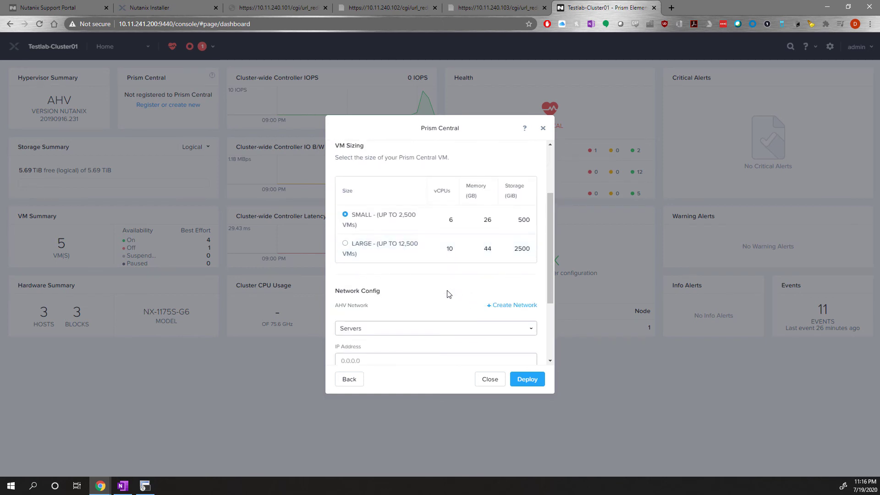
scroll(412, 268, down, 1)
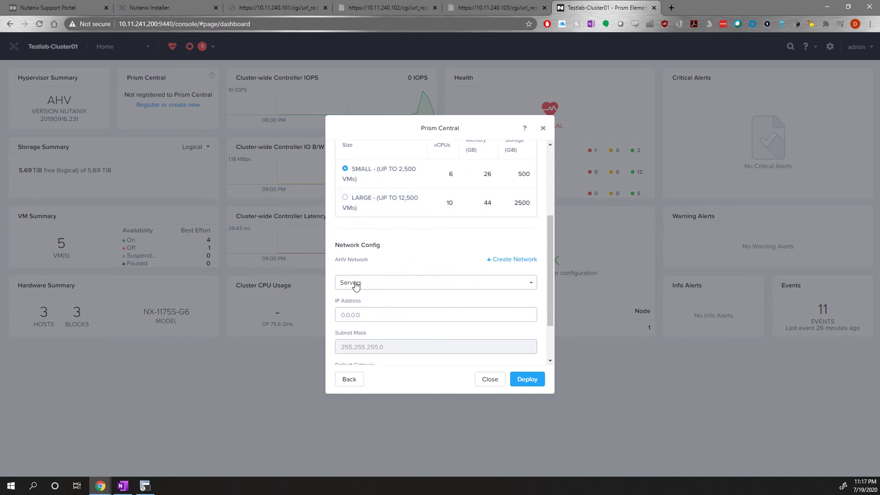
scroll(408, 307, down, 1)
click(375, 269)
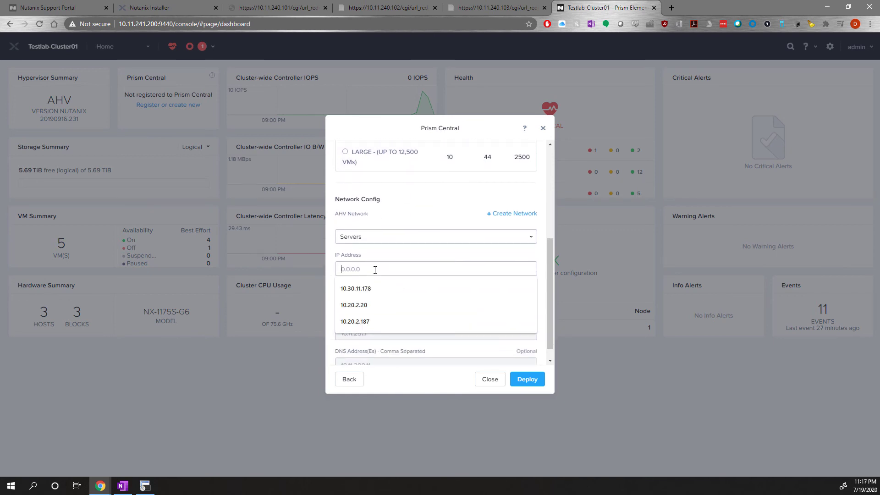
text(10.11.251)
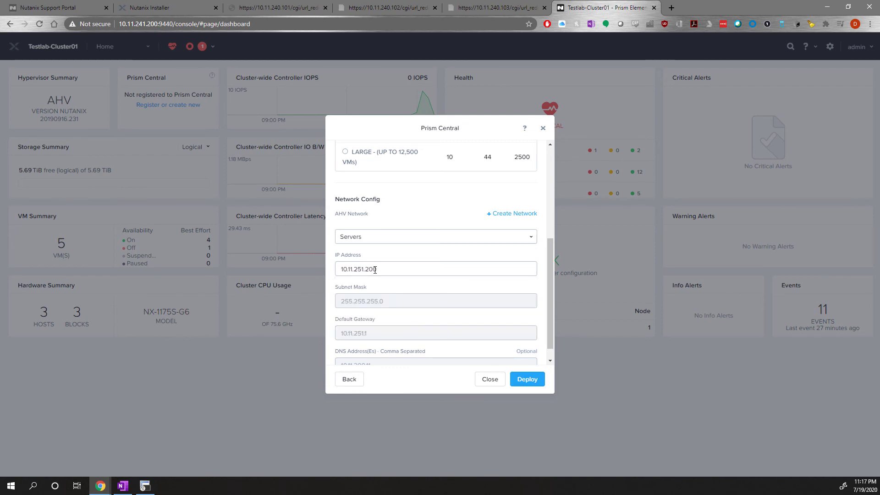
text(.200)
key(Return)
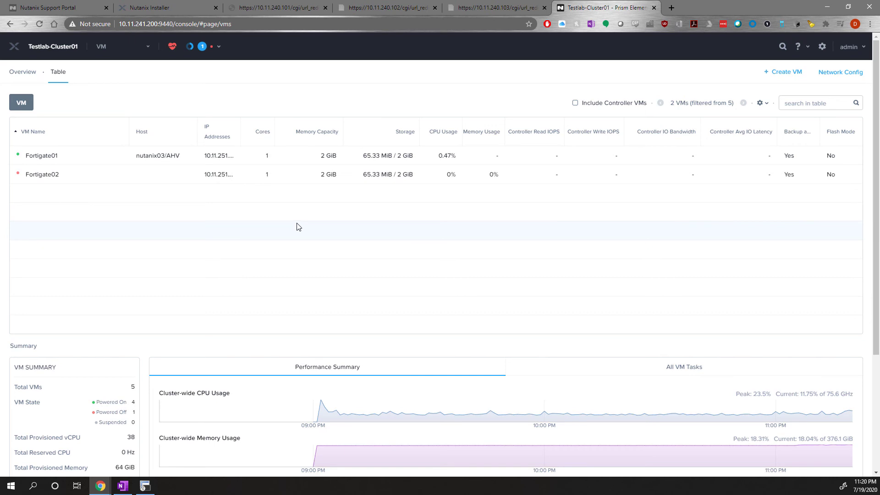
View the cluster's network topology, open the REST API Explorer and look through its resource list.
click(102, 51)
click(112, 129)
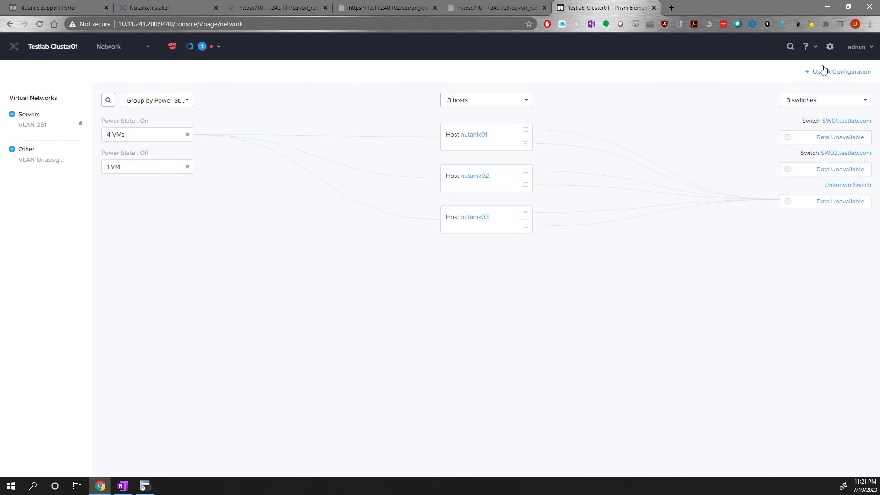
click(855, 50)
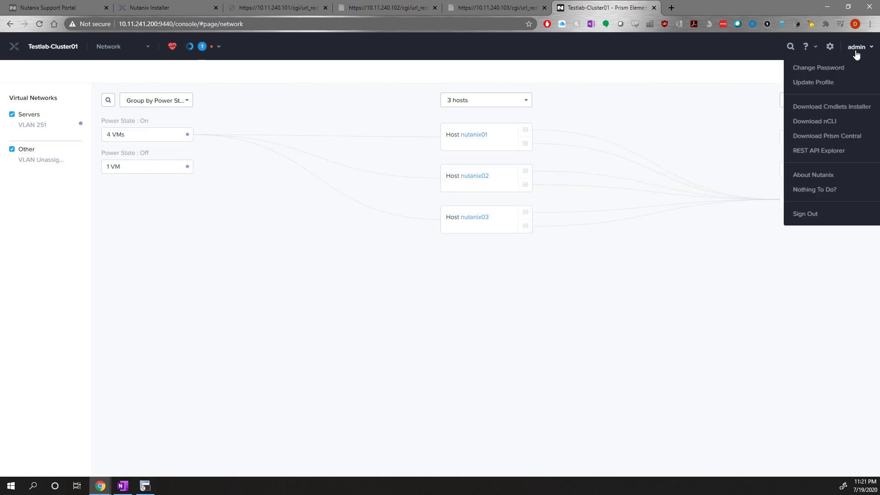
click(813, 151)
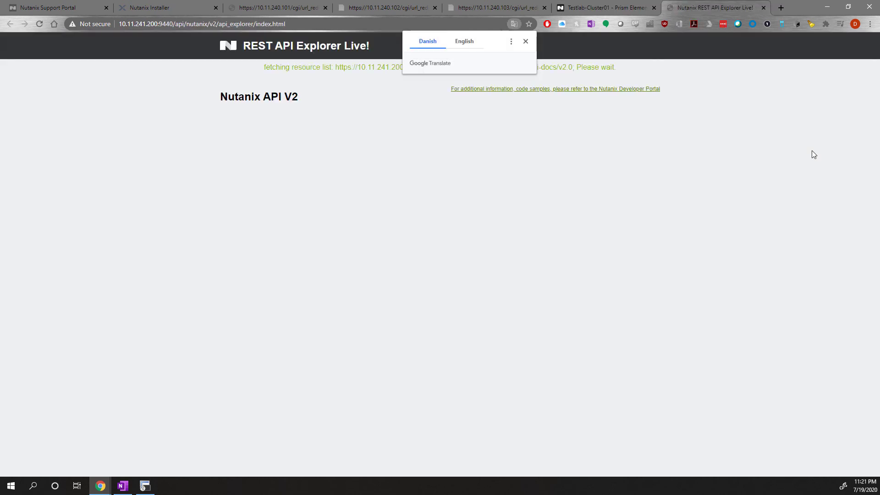
scroll(476, 214, down, 2)
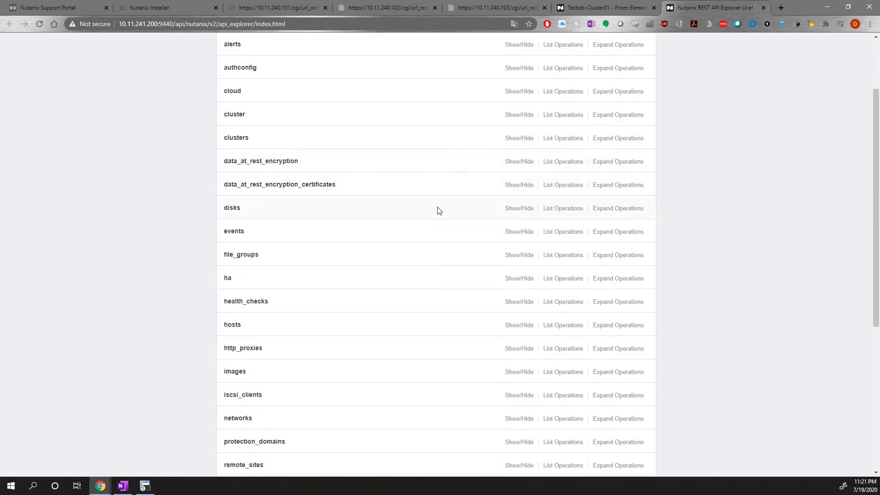
scroll(438, 210, up, 2)
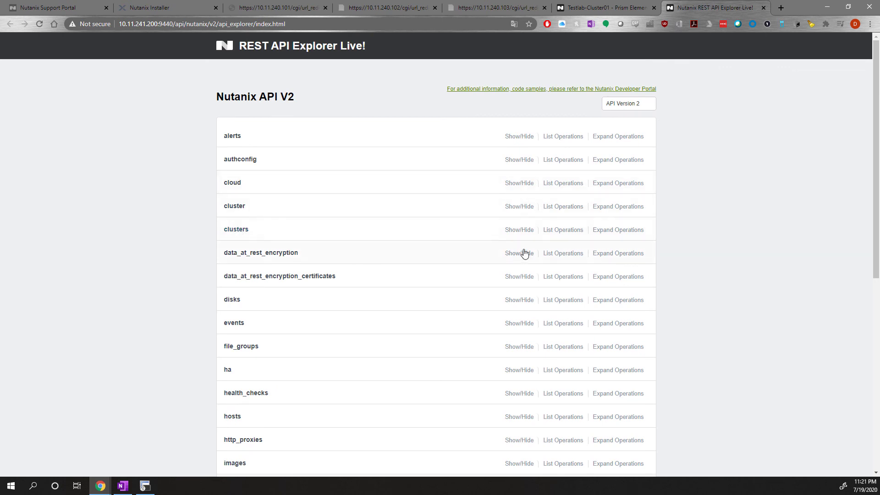
Expand the clusters resource and review the response model and parameters of the GET /clusters/ operation.
click(519, 230)
scroll(417, 219, down, 1)
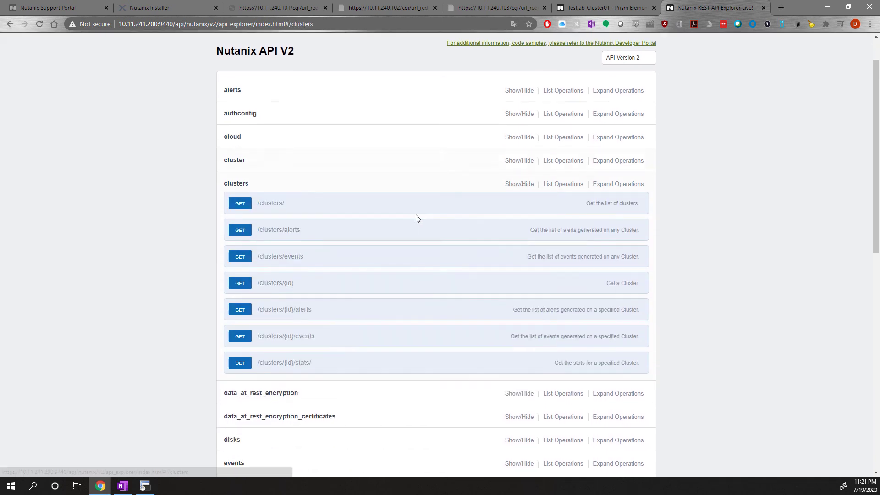
click(240, 203)
scroll(409, 307, down, 2)
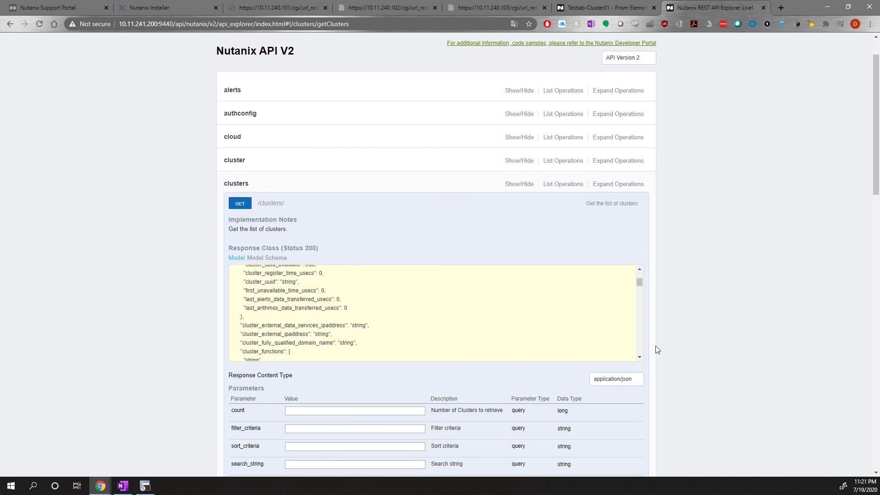
scroll(466, 319, down, 3)
scroll(356, 314, up, 4)
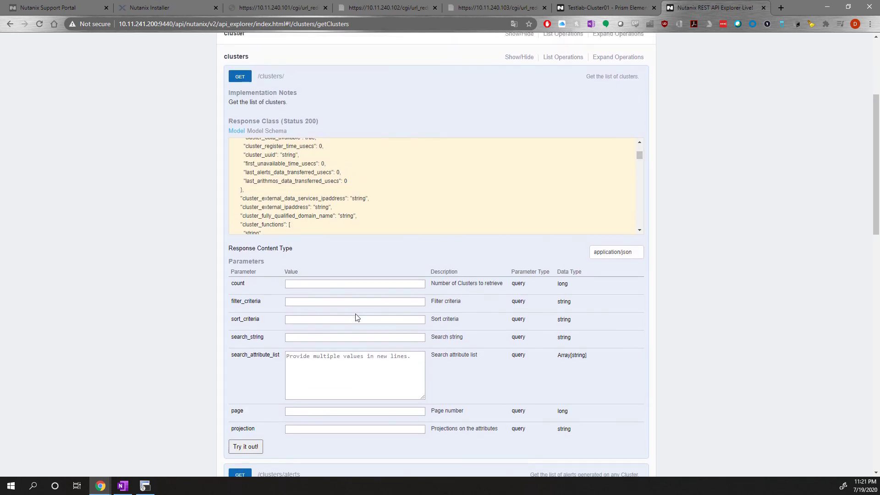
scroll(191, 286, down, 4)
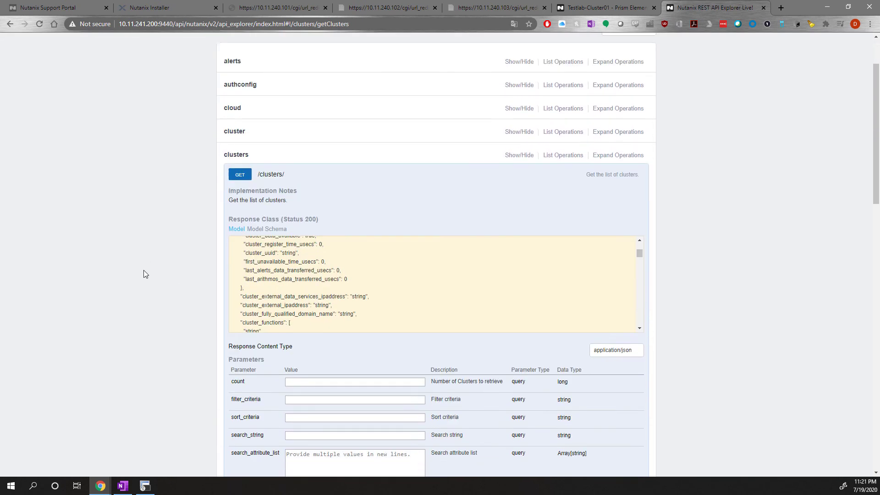
Run the GET /clusters/ request without parameters and examine its curl command and response body.
click(244, 435)
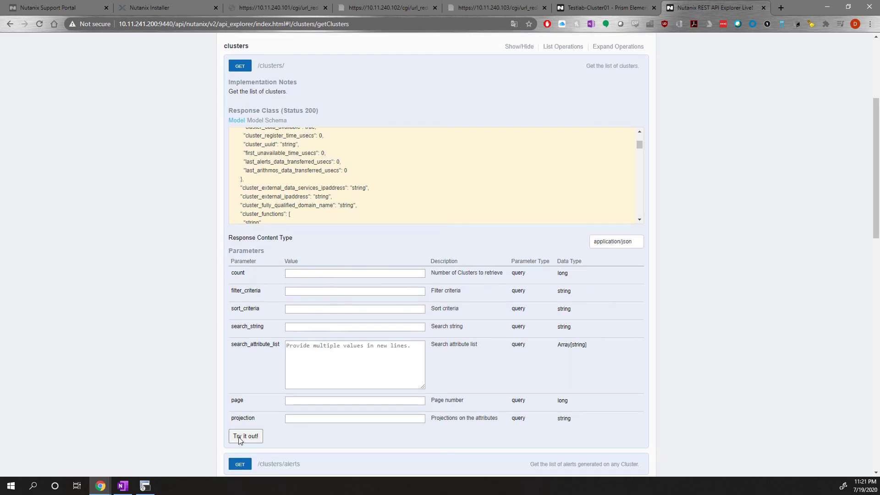
scroll(578, 322, down, 4)
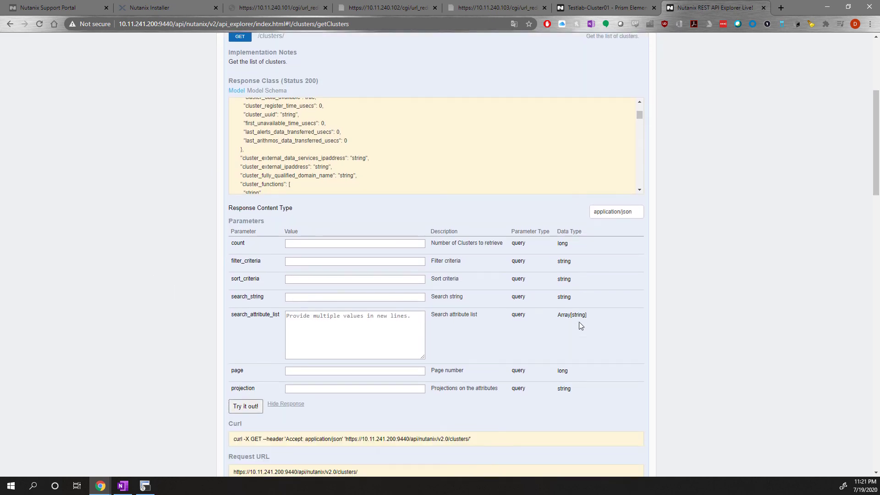
scroll(449, 375, down, 2)
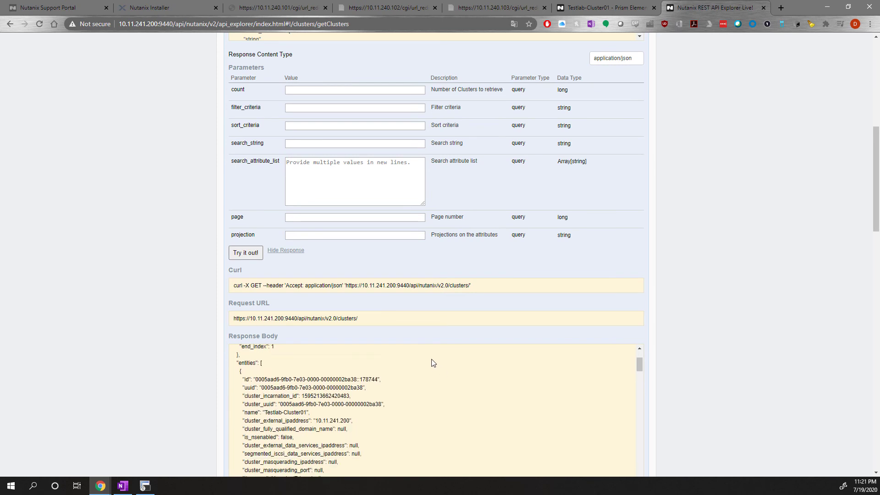
drag(473, 287, 220, 289)
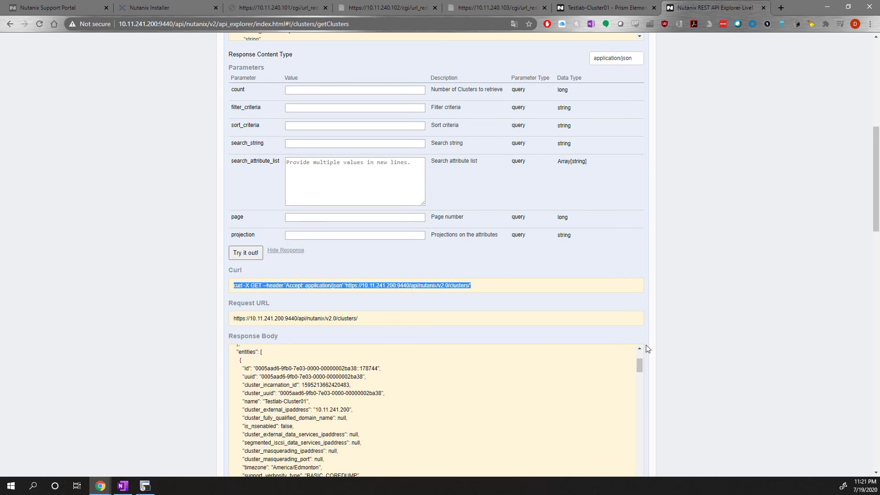
scroll(660, 346, down, 2)
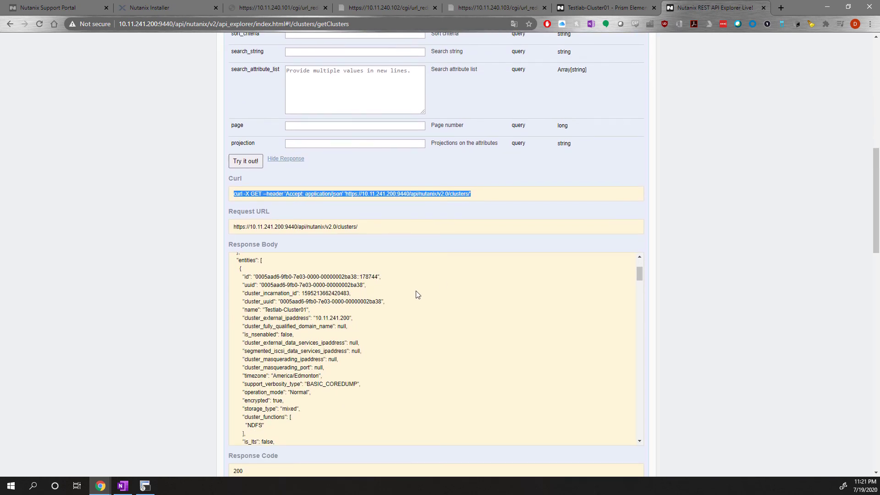
scroll(417, 294, down, 6)
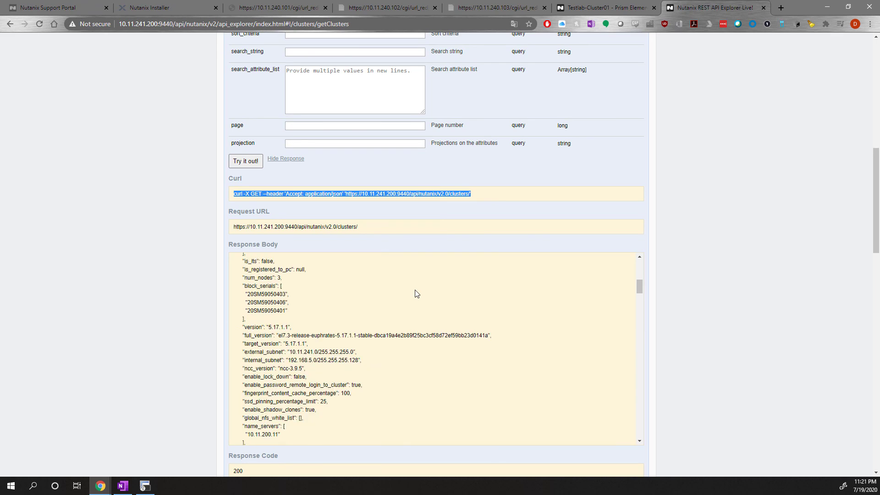
scroll(416, 294, down, 8)
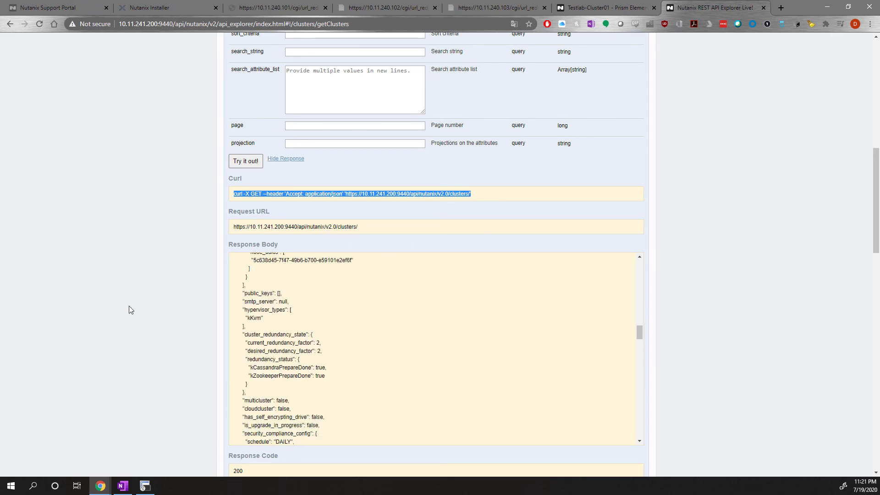
Return to the Testlab-Cluster01 Prism Element page and open the admin account options.
scroll(131, 313, up, 6)
scroll(131, 310, up, 4)
click(605, 8)
click(851, 50)
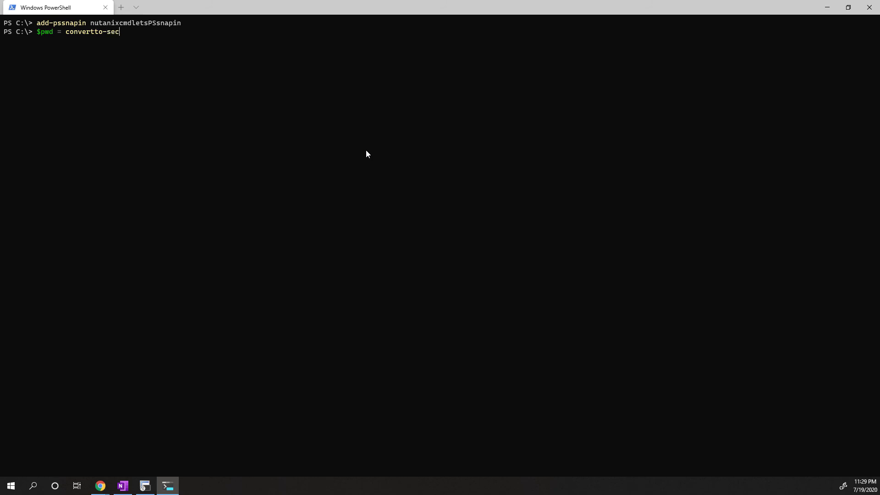
In PowerShell, store $password as a secure string in $pwd using ConvertTo-SecureString with -AsPlainText and -Force.
key(Tab)
text(-)
key(BackSpace)
text($password)
scroll(351, 127, up, 6)
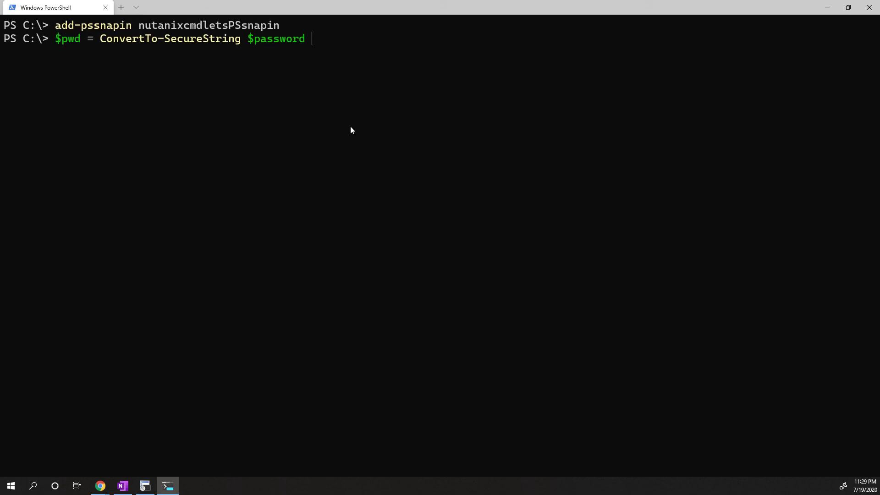
text(-as)
key(Tab)
text(-f)
key(Tab)
key(Return)
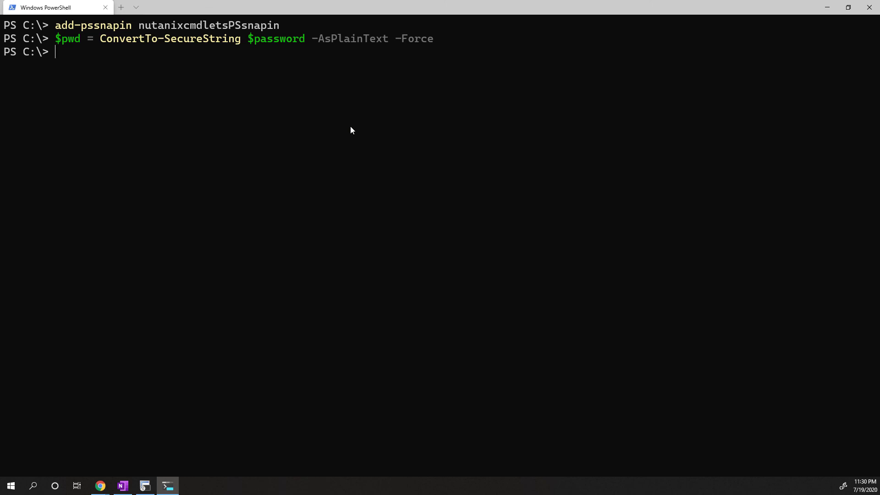
Try to connect to server 10.11.241.200 as admin with password variable $pwd using Connect-NutanixCluster.
text(connect-nu)
key(Tab)
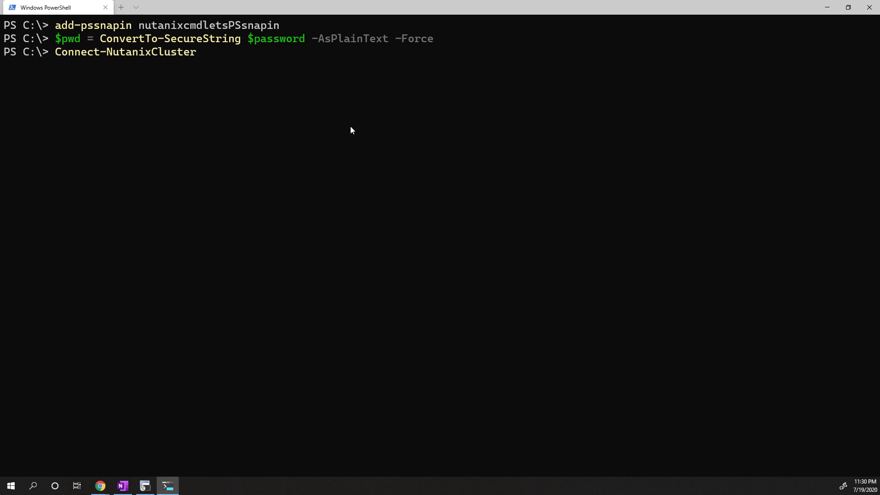
text(-ser)
key(Tab)
text(10.11.241.)
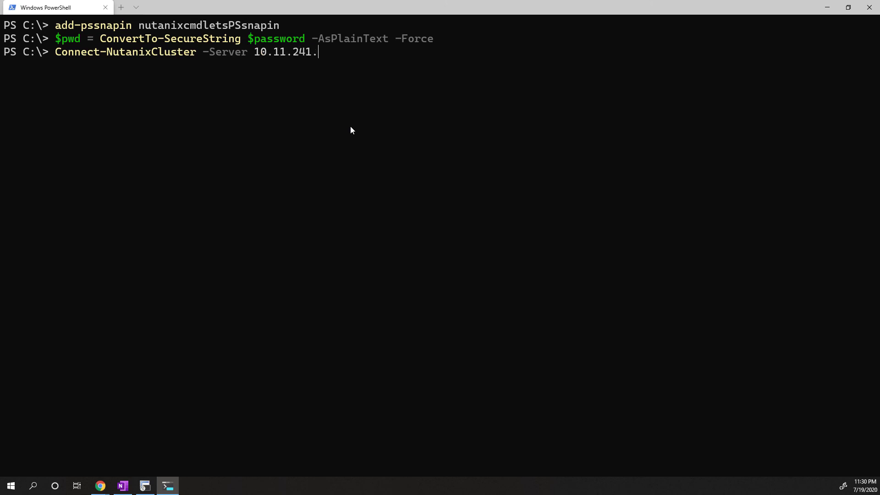
text(200 -u)
key(Tab)
text(admin -p)
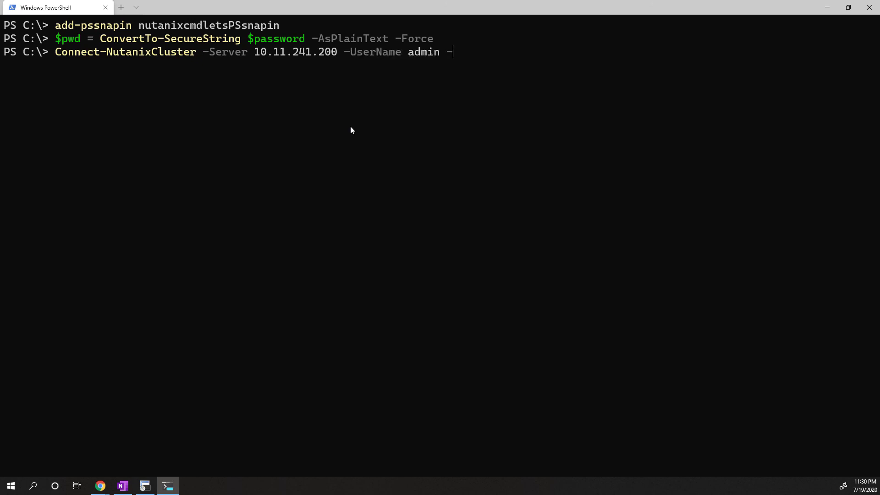
key(Tab)
text($pwd)
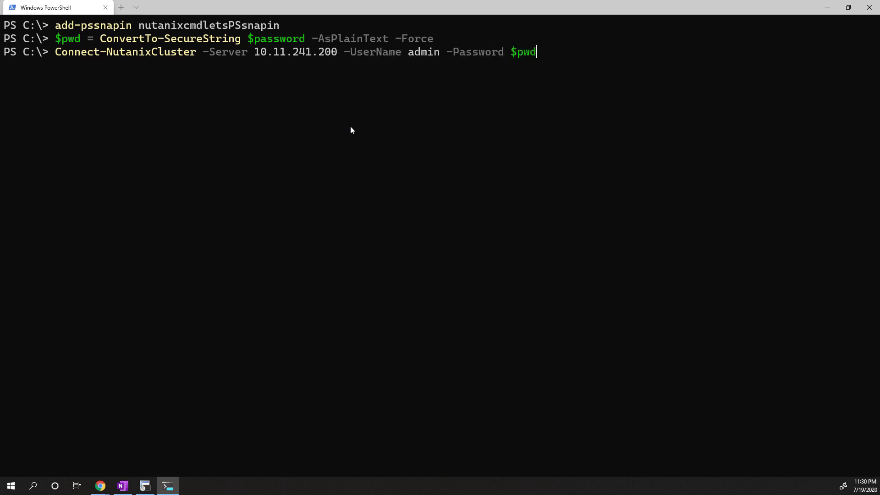
key(Return)
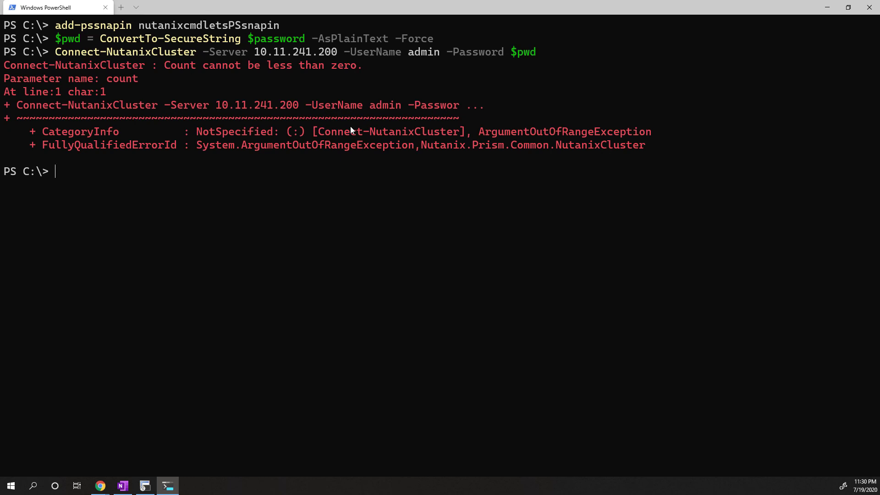
Rerun the Connect-NutanixCluster command with -AcceptInvalidSSLCerts added and agree to continue despite the cmdlets version mismatch.
key(Up)
text(-ac)
key(Tab)
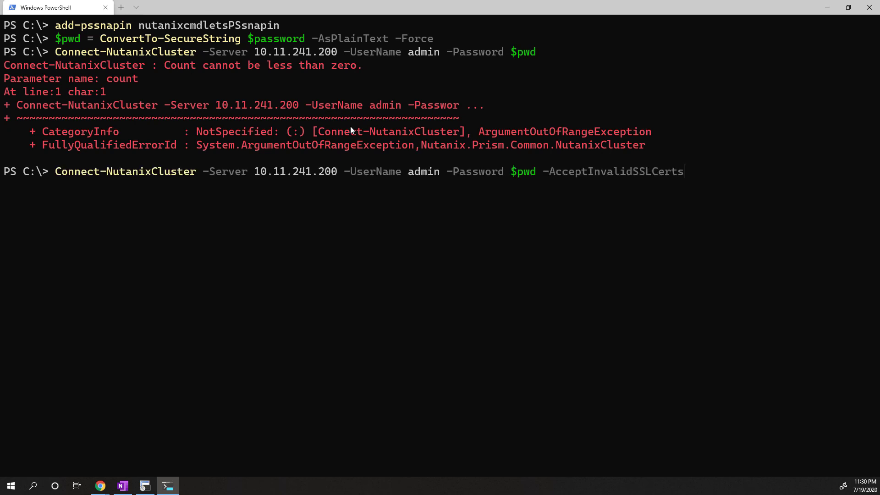
drag(543, 173, 682, 177)
click(664, 210)
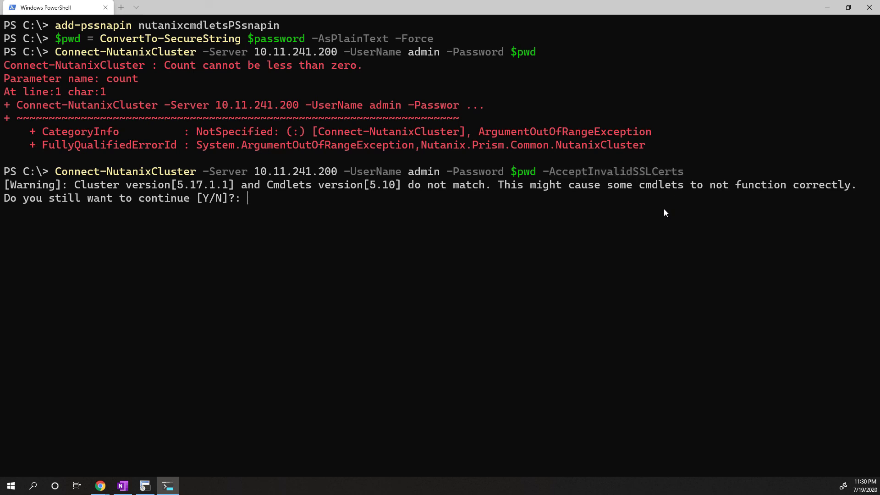
text(y)
key(Return)
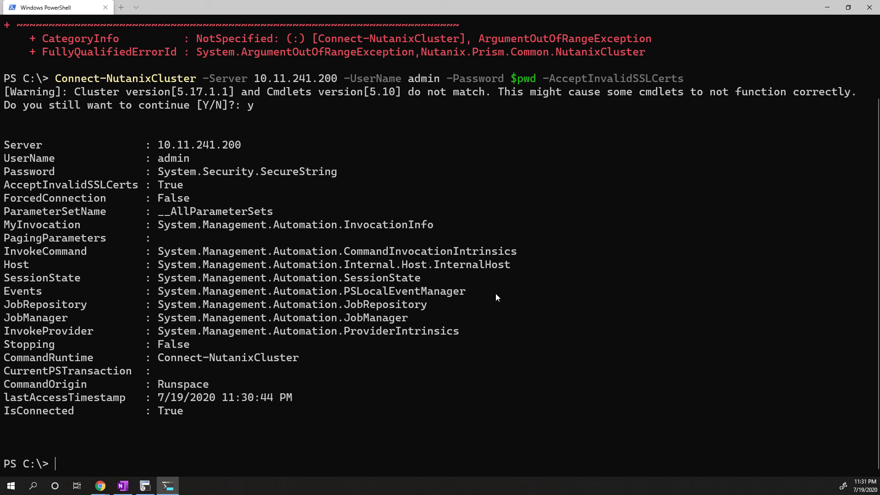
Display the current cluster connection details with Get-NutanixCluster.
text(get-nuta)
key(Tab)
key(Return)
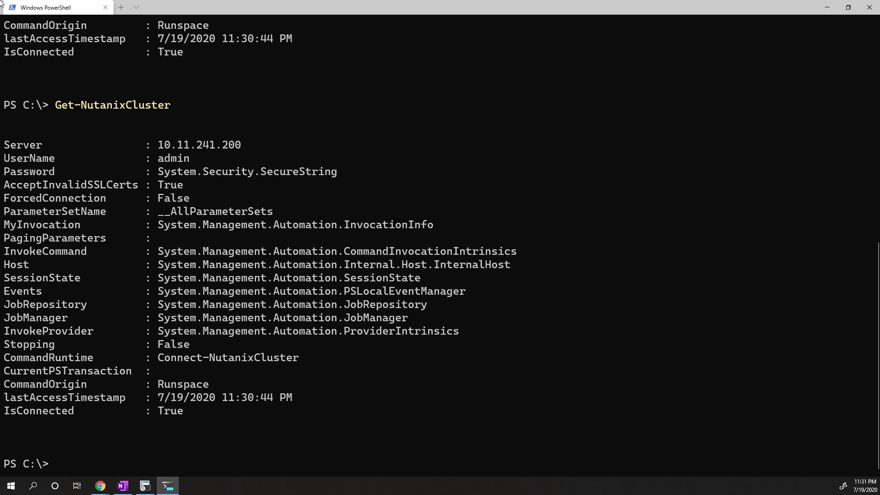
List the cluster's configured networks with Get-NTNXNetwork.
text(get-ntnxnet)
key(Tab)
key(Return)
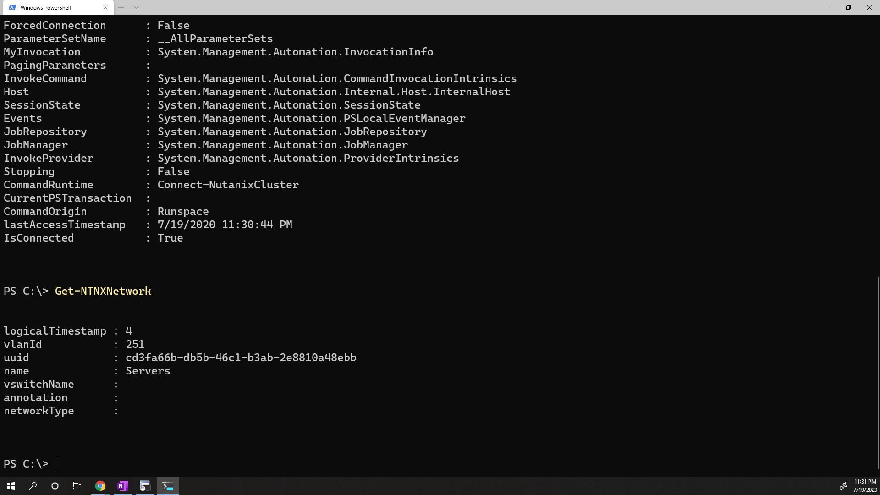
Show the usage examples for the New-NTNXNetwork cmdlet with get-help.
text(get-help new-ntnxnetw)
key(Tab)
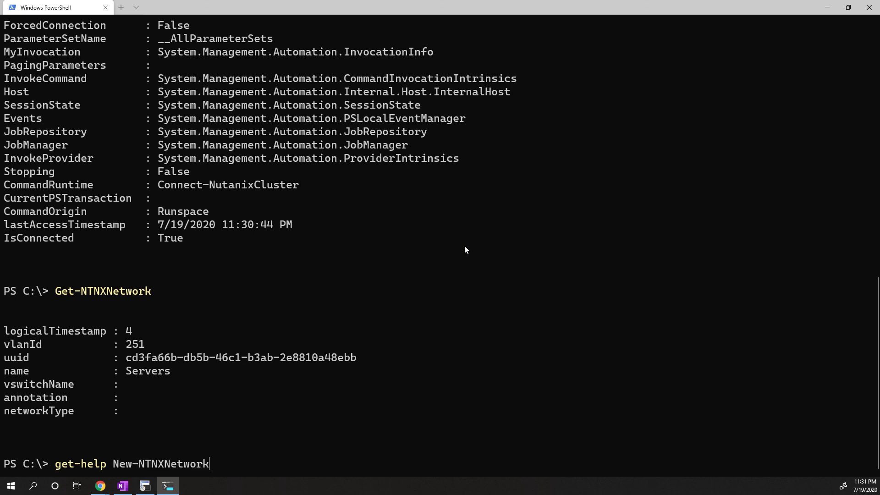
text(-e)
key(Tab)
key(Return)
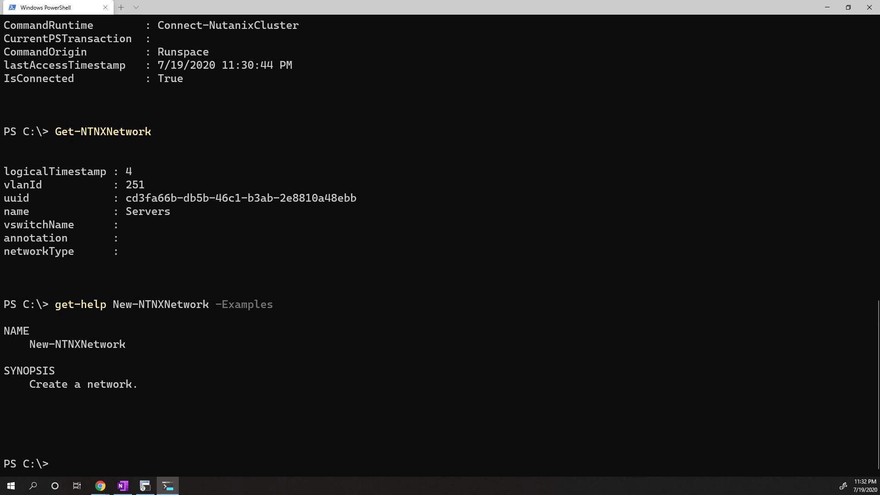
Create a network named Test02 with VLAN ID 252 using New-NTNXNetwork.
text(new-nt)
key(Tab)
key(Tab)
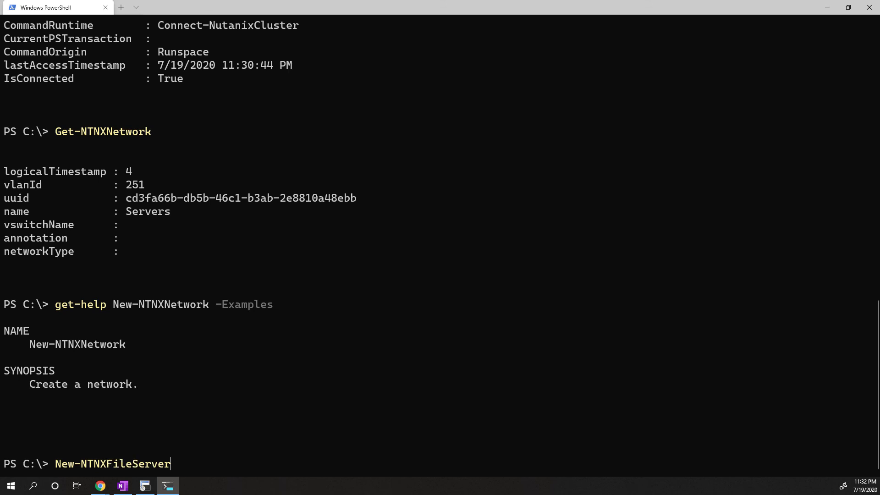
key(BackSpace)
key(BackSpace)
key(BackSpace)
key(BackSpace)
key(BackSpace)
key(BackSpace)
key(BackSpace)
key(BackSpace)
key(BackSpace)
key(BackSpace)
text(ne)
key(Tab)
text(-)
key(Tab)
key(Tab)
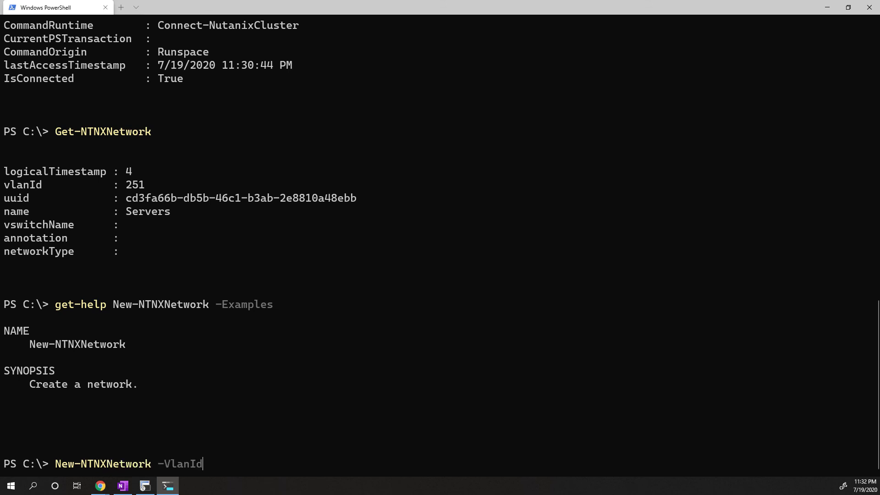
key(BackSpace)
key(BackSpace)
key(BackSpace)
key(BackSpace)
key(BackSpace)
key(BackSpace)
text(n)
key(Tab)
text(Test02 -v)
key(Tab)
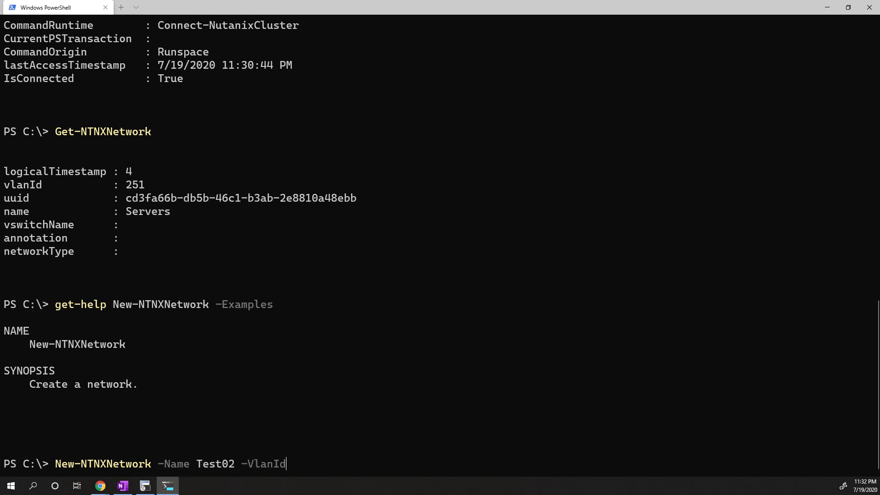
text(252)
key(Return)
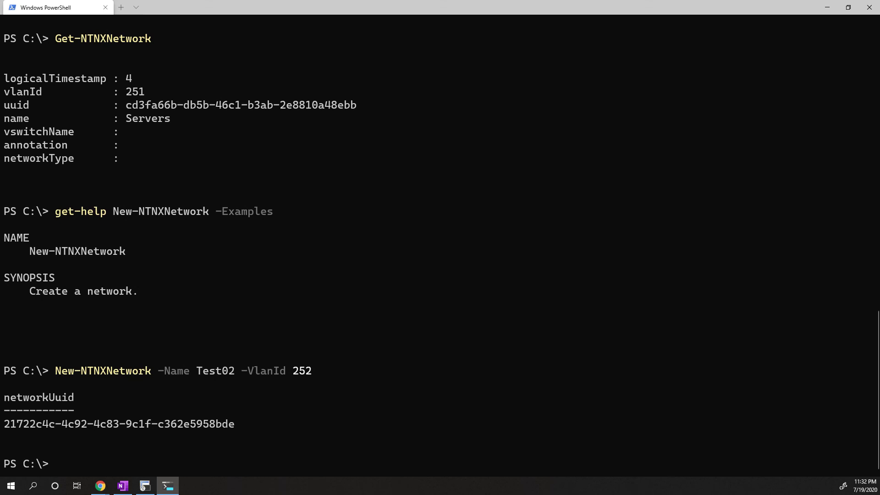
Rerun Get-NTNXNetwork to list the cluster's networks again.
key(Up)
key(Up)
key(Up)
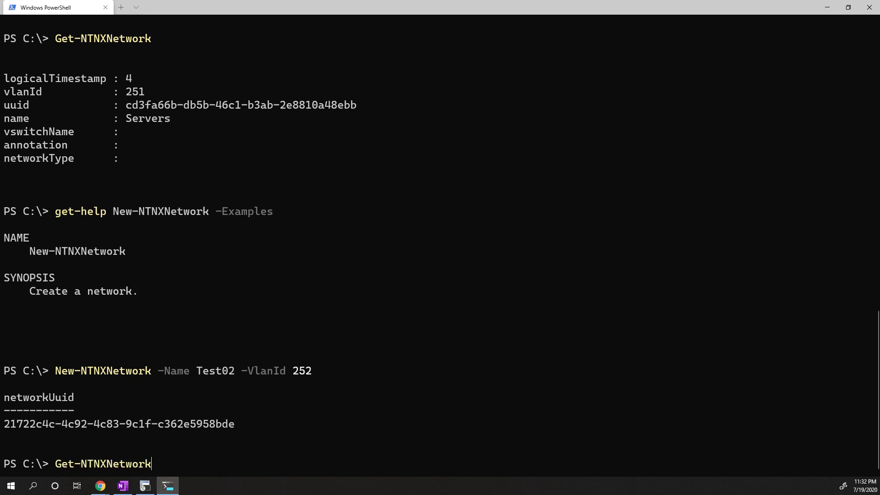
key(Return)
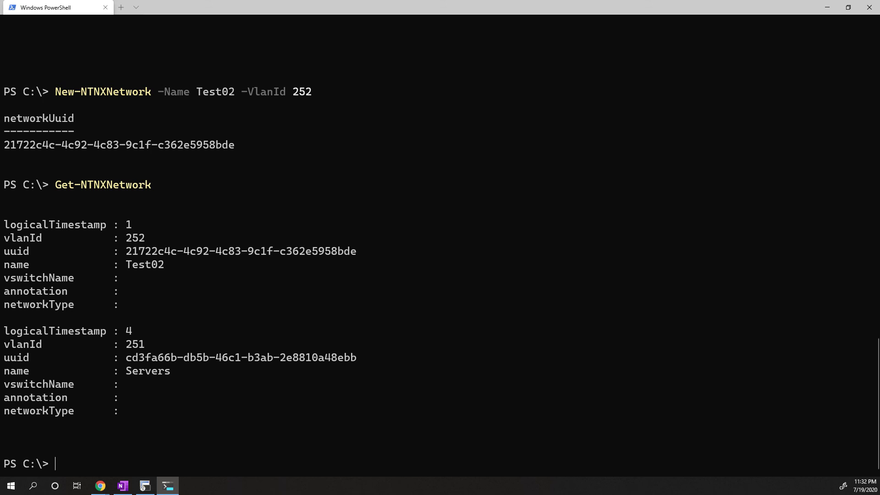
Switch to the Testlab-Cluster01 Prism Element page in Chrome and go from its Network view to the Home dashboard.
mouse_move(100, 486)
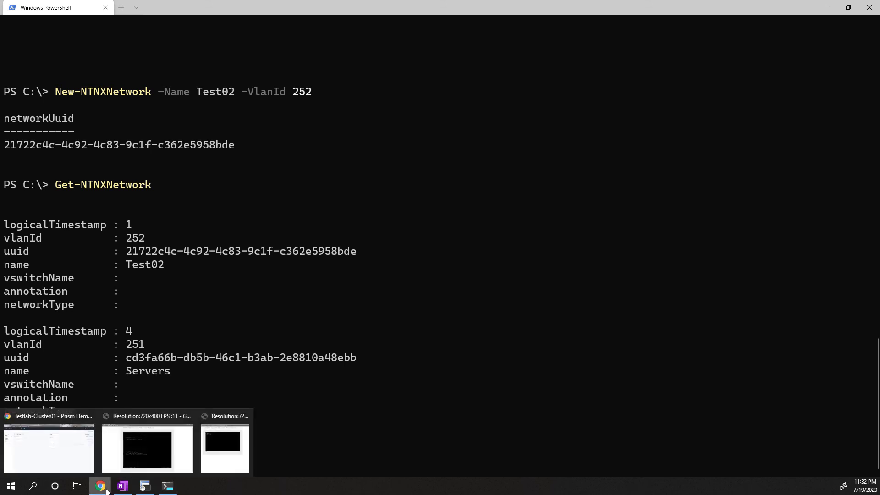
click(74, 454)
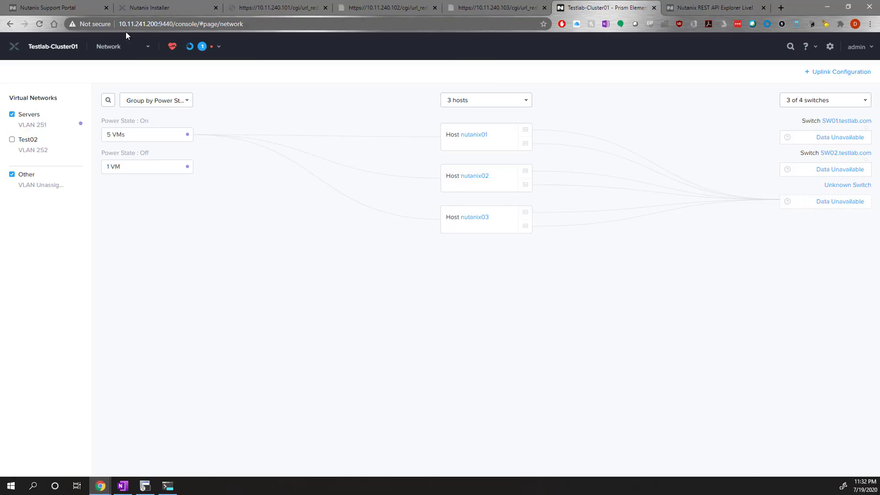
click(117, 52)
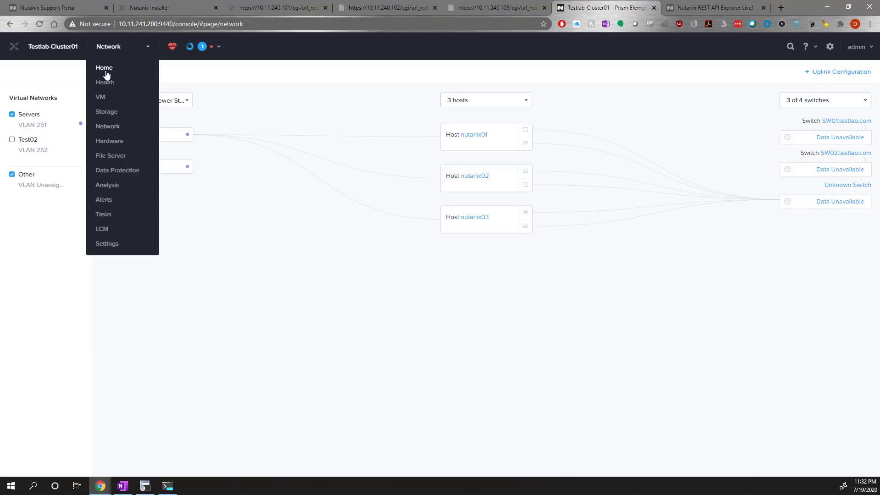
click(105, 70)
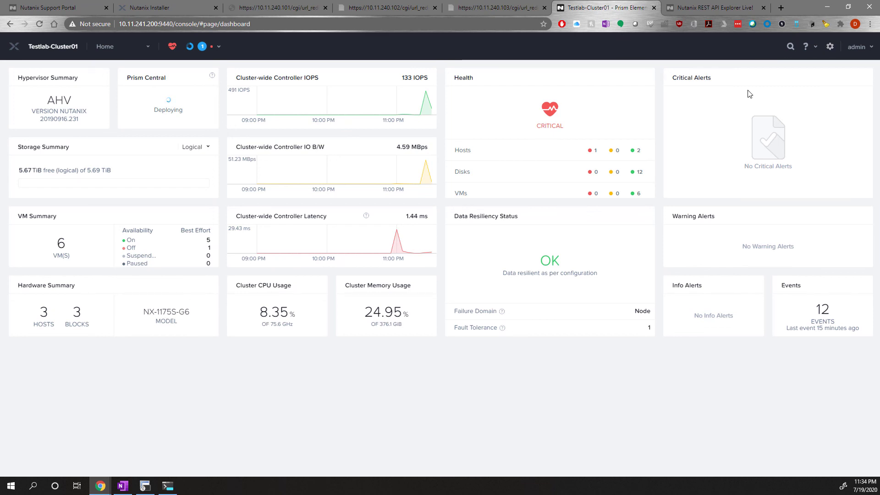
Open the Prism Element page navigation from the Home dashboard.
click(108, 49)
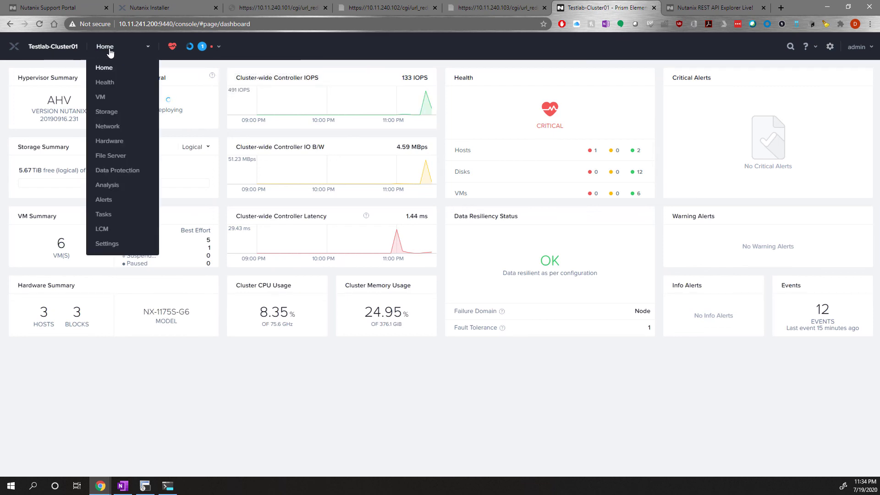